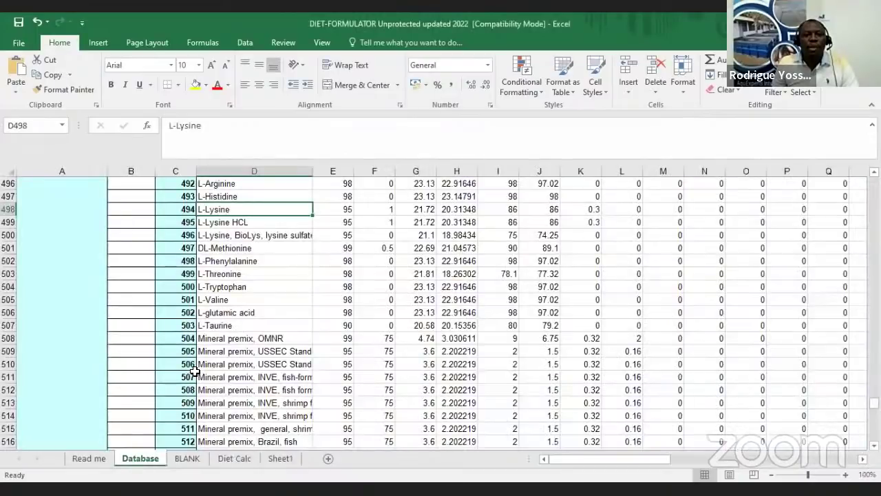
Review the ingredient number codes and descriptions at the start of the Database sheet, from Casein to Blood meal (batch)
scroll(195, 371, up, 20)
scroll(195, 371, up, 20)
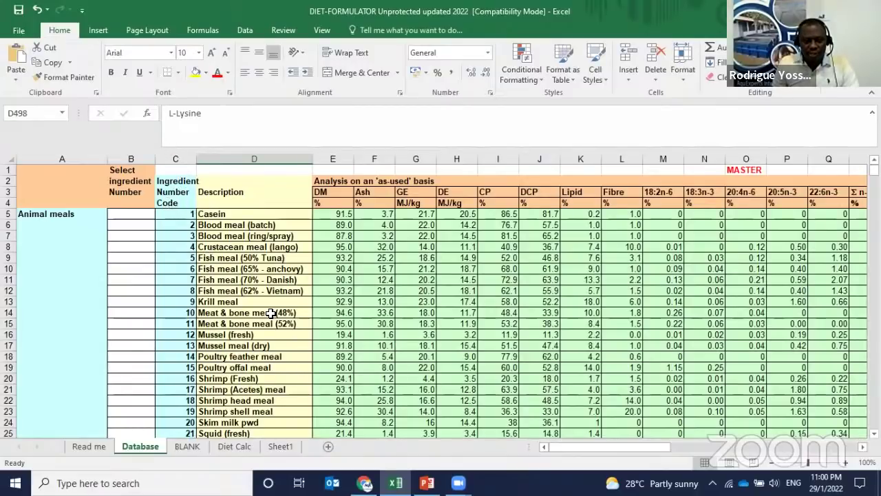
click(191, 214)
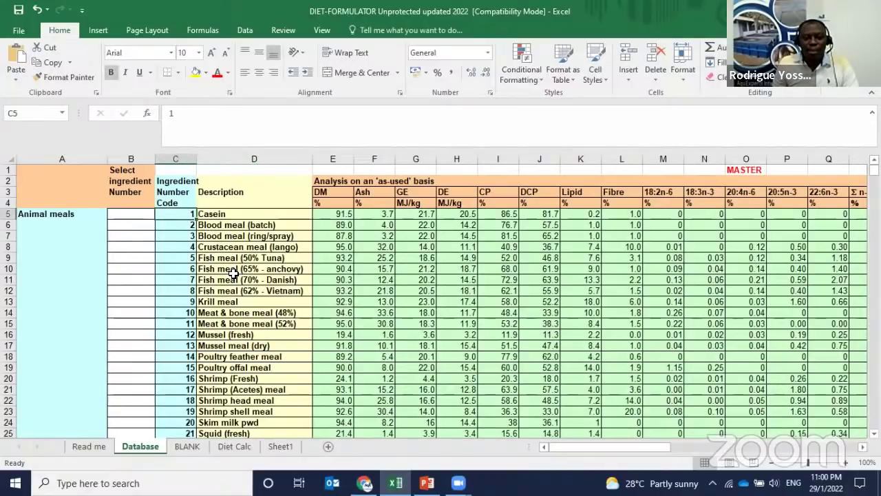
scroll(234, 274, down, 4)
scroll(227, 248, up, 4)
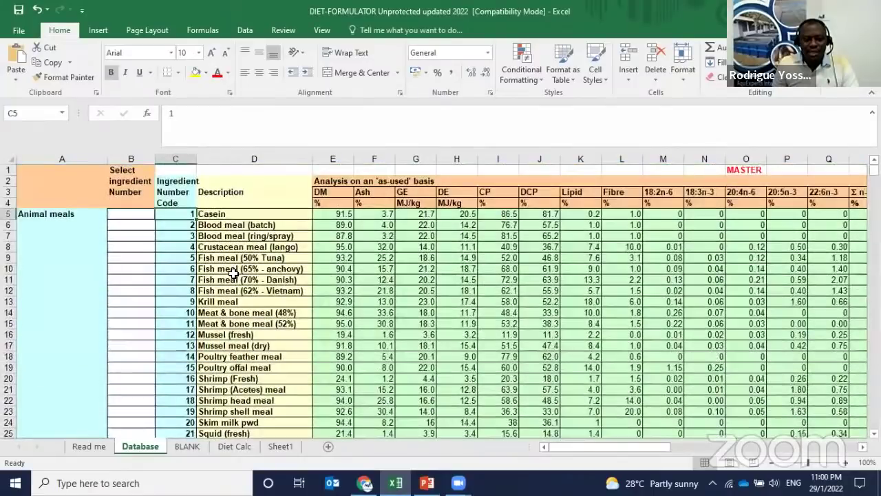
click(224, 227)
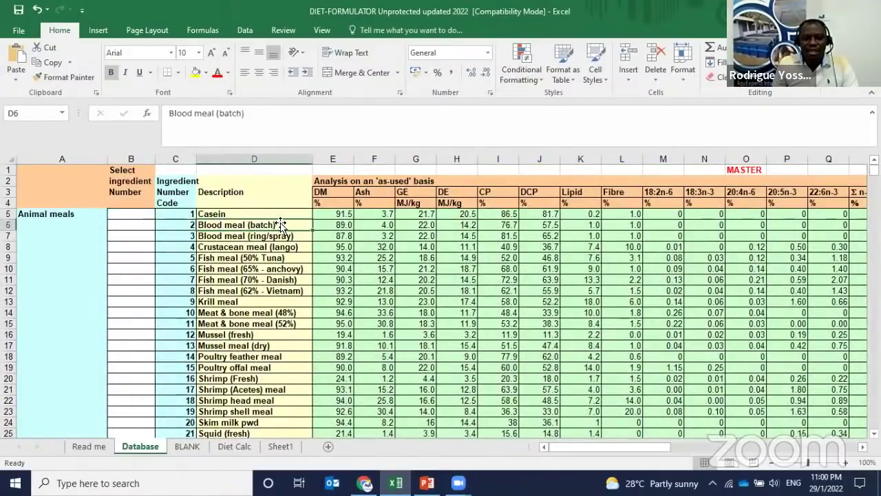
Go through the nutrient headings in row 3 one by one, from DM across energy, protein, lipid and fibre to 18:2n-6
click(333, 192)
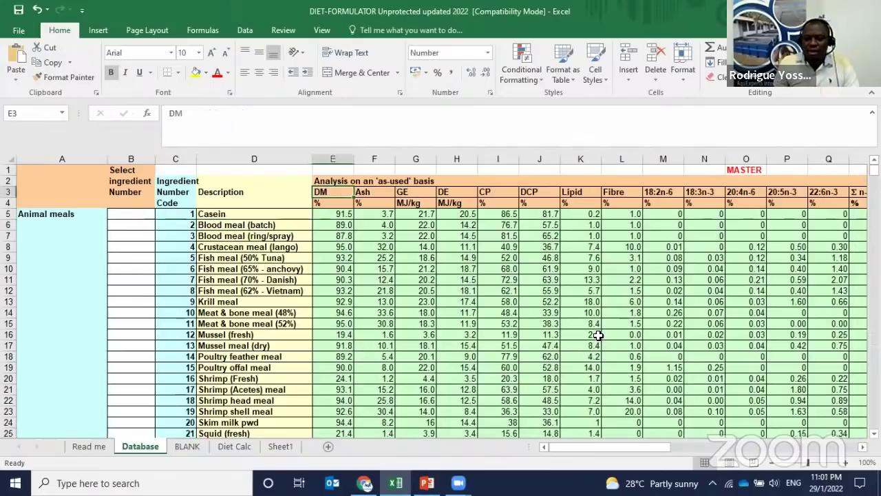
key(Right)
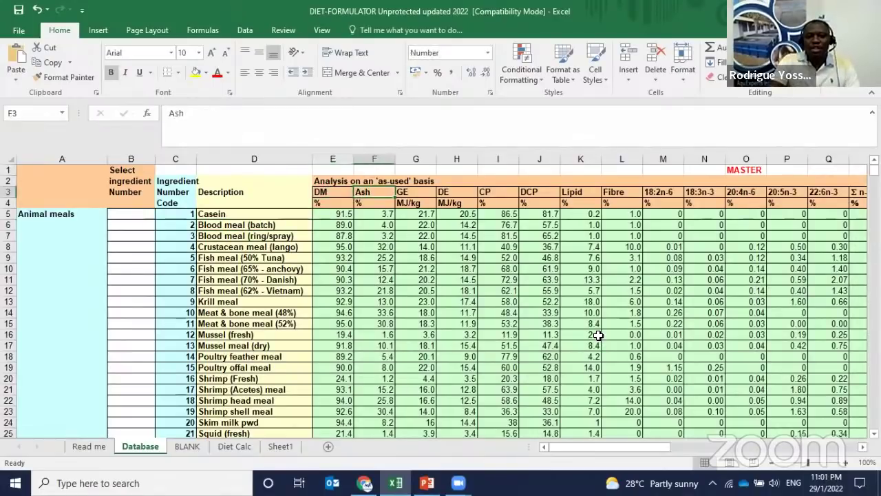
key(Right)
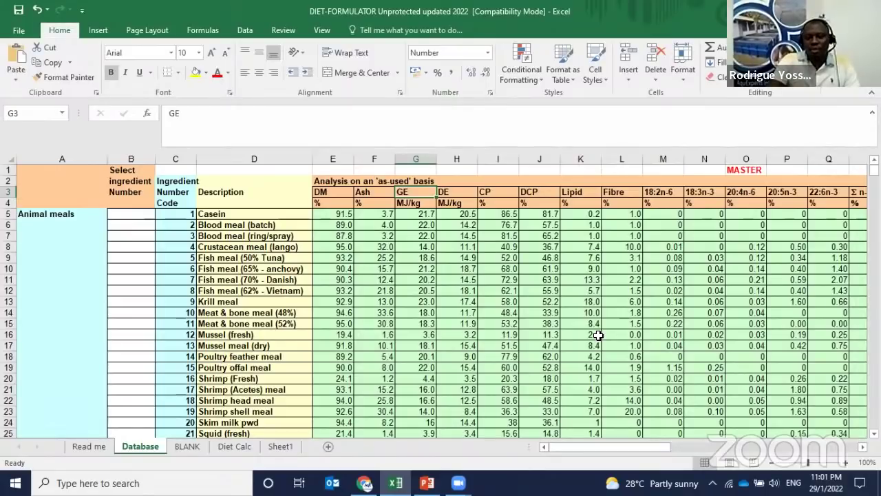
key(Right)
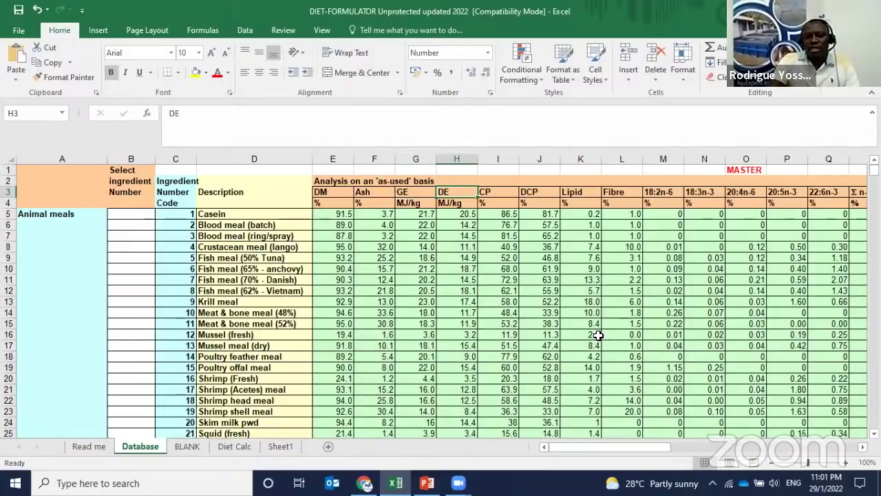
key(Right)
key(Right)
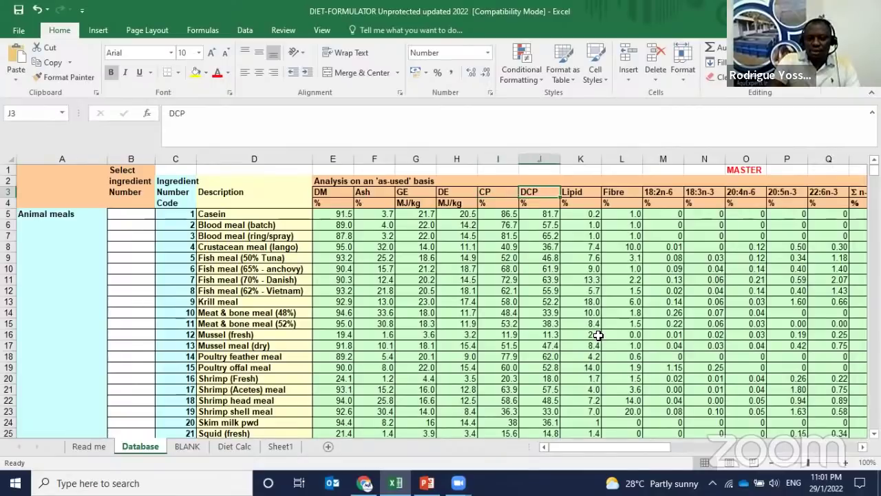
key(Right)
key(Right)
key(Right)
key(Right)
key(Right)
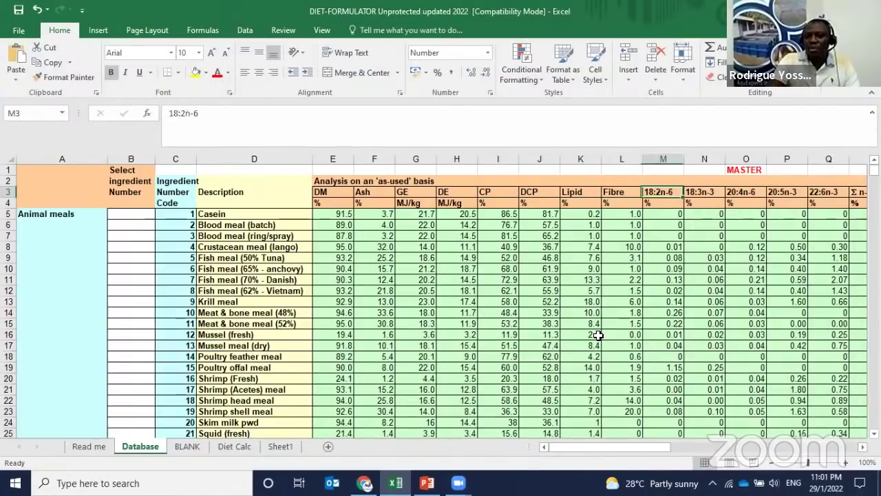
Continue through the row 3 headings for the remaining fatty acids, CHOL, ASTAX and the amino acids up to PHE
key(Right)
key(Right)
key(Right)
key(Right)
key(Right)
key(Right)
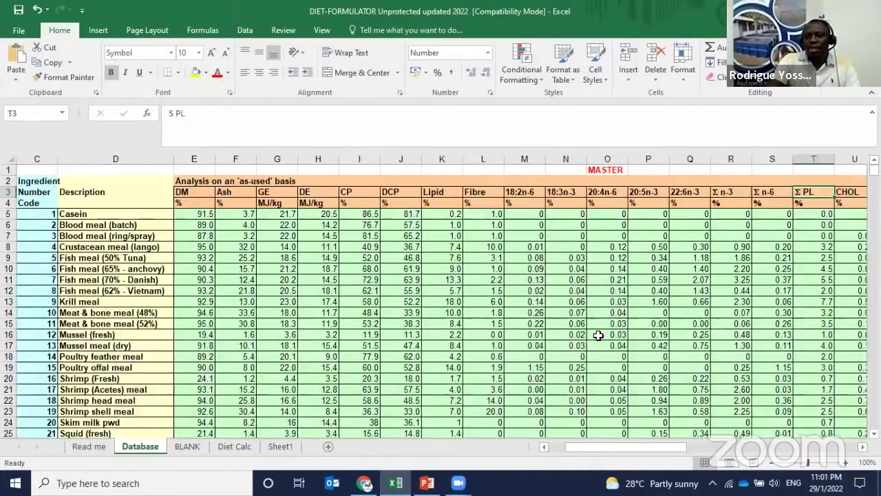
key(Right)
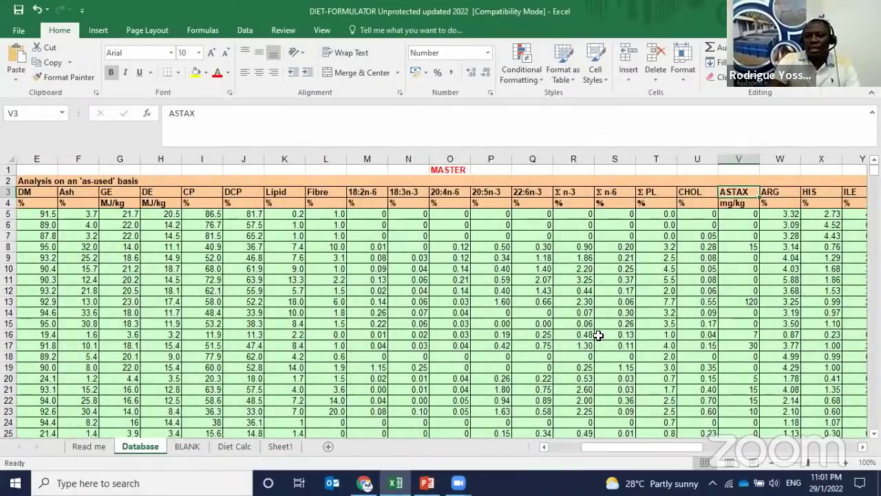
key(Right)
key(Right)
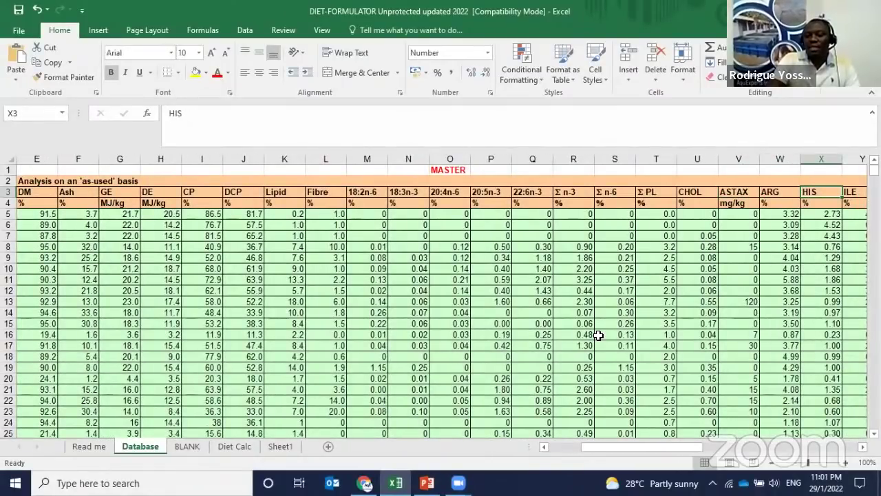
key(Right)
key(Right)
key(Right)
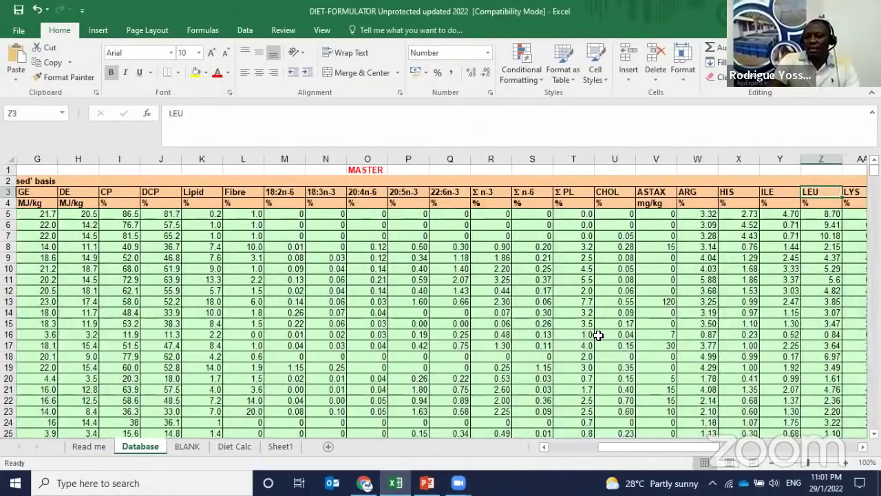
key(Right)
key(Right)
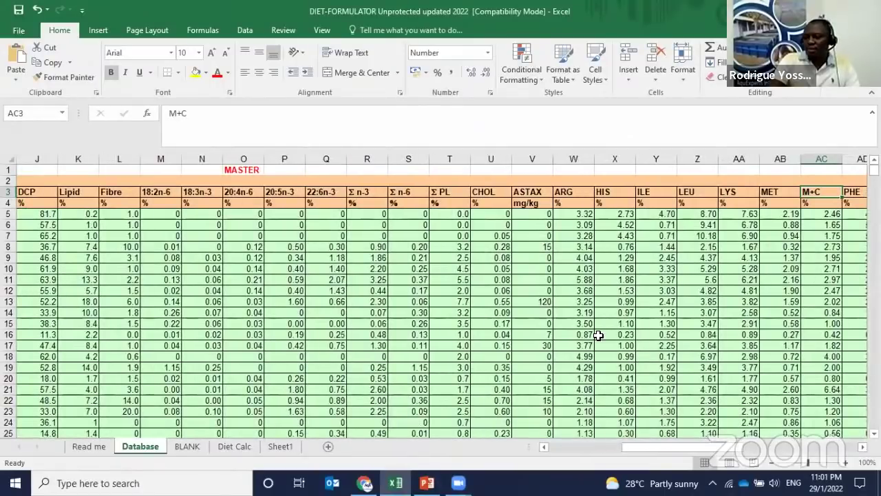
key(Right)
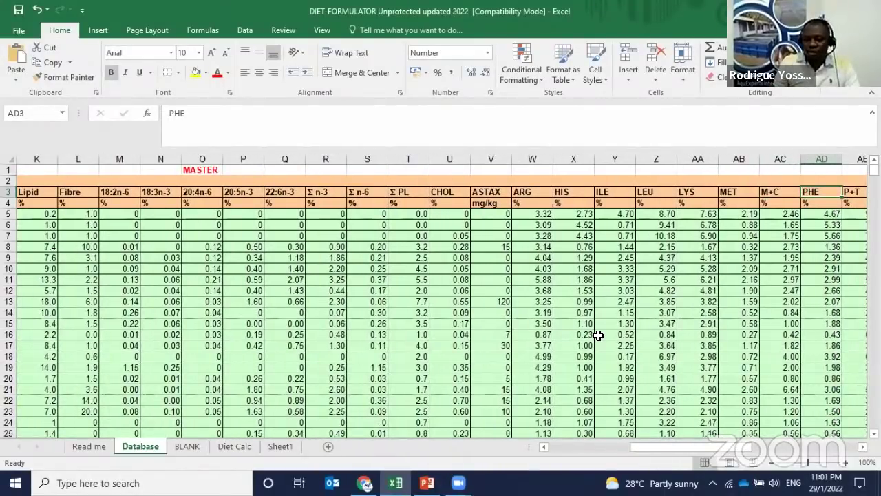
Enlarge the Database sheet's display to 150%
click(843, 464)
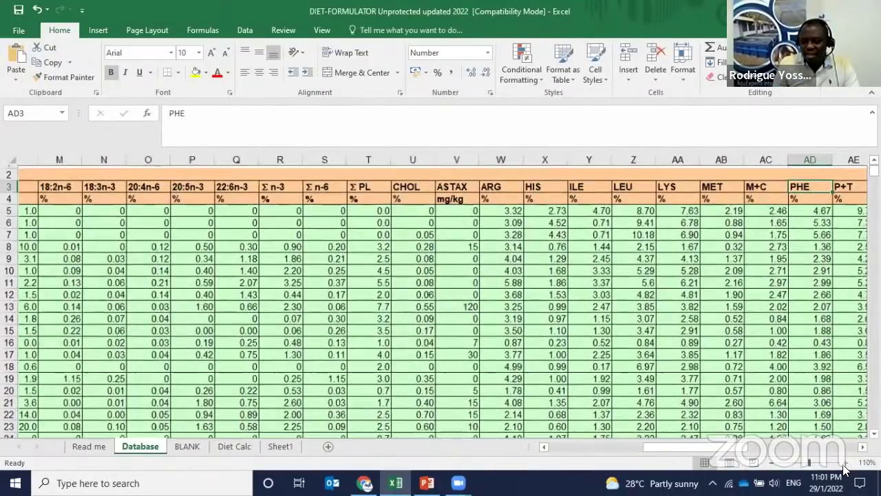
click(844, 464)
click(844, 465)
click(843, 465)
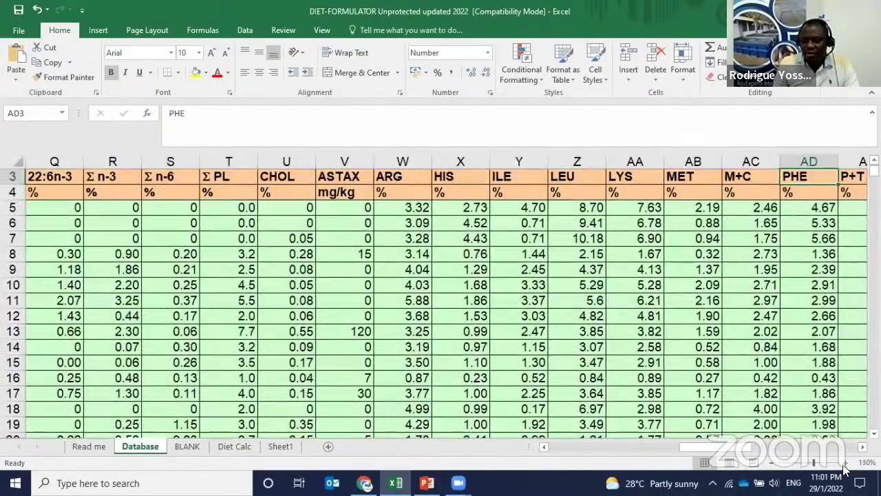
click(844, 465)
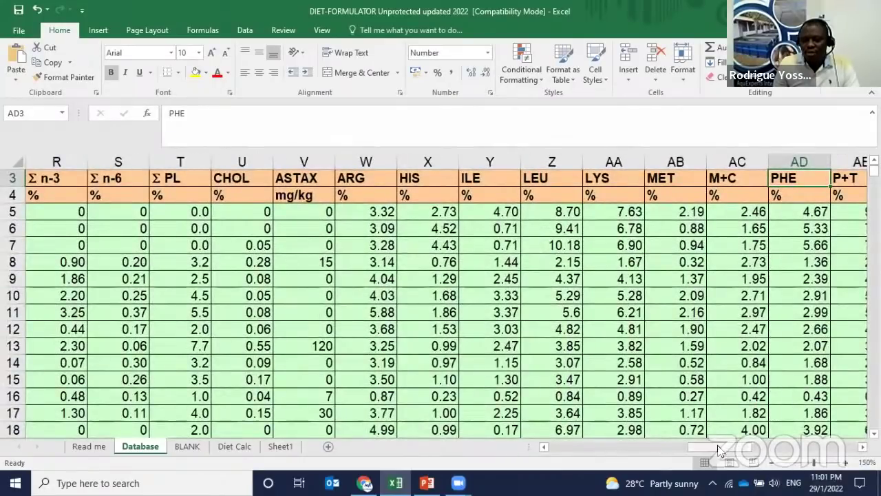
Examine the ingredient categories in column A and their listed ingredients, from Animal meals through to New ingredients
drag(713, 446, 523, 450)
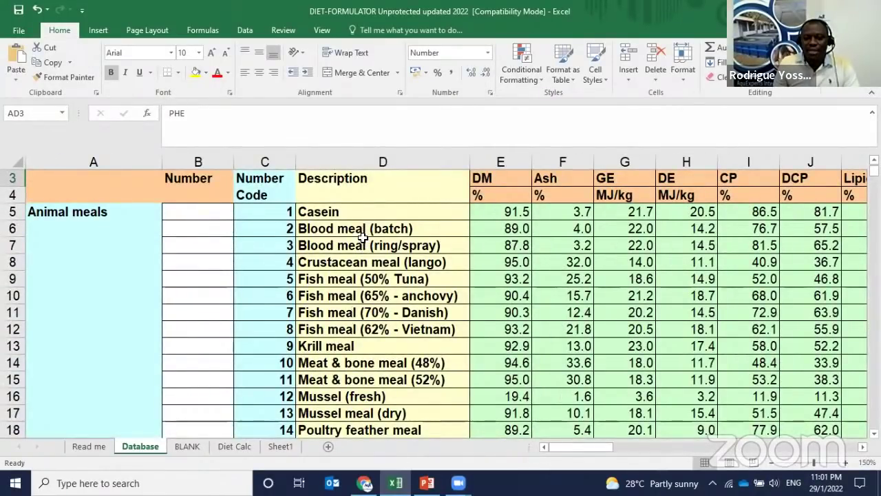
click(321, 211)
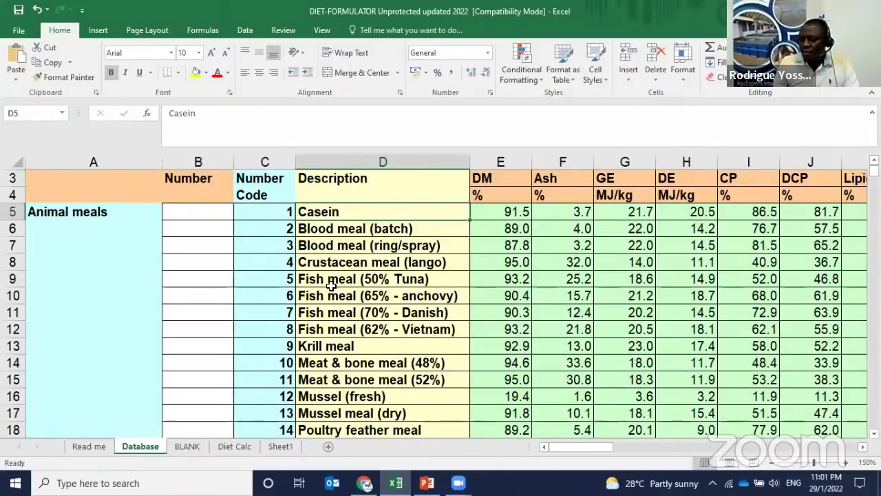
scroll(331, 285, down, 5)
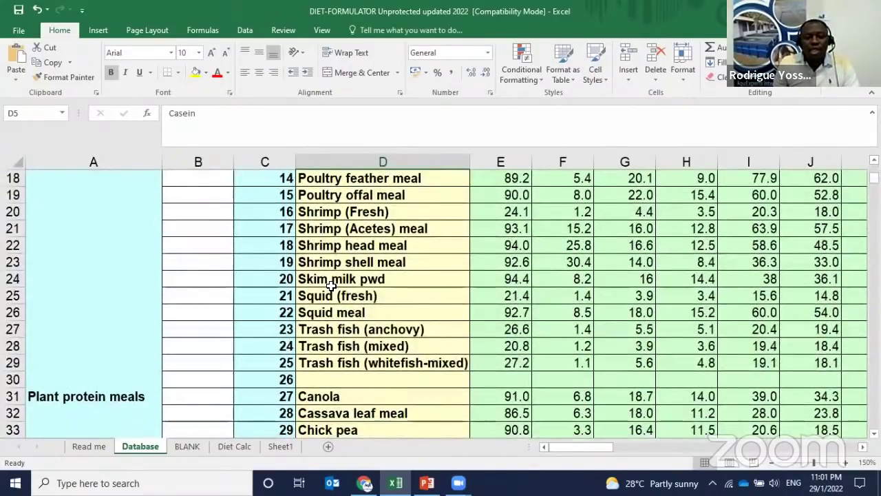
scroll(331, 285, up, 6)
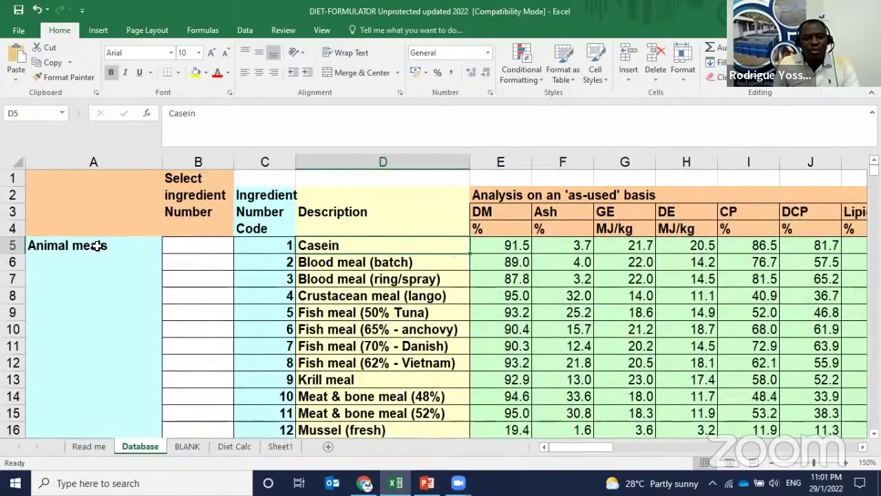
scroll(162, 294, down, 10)
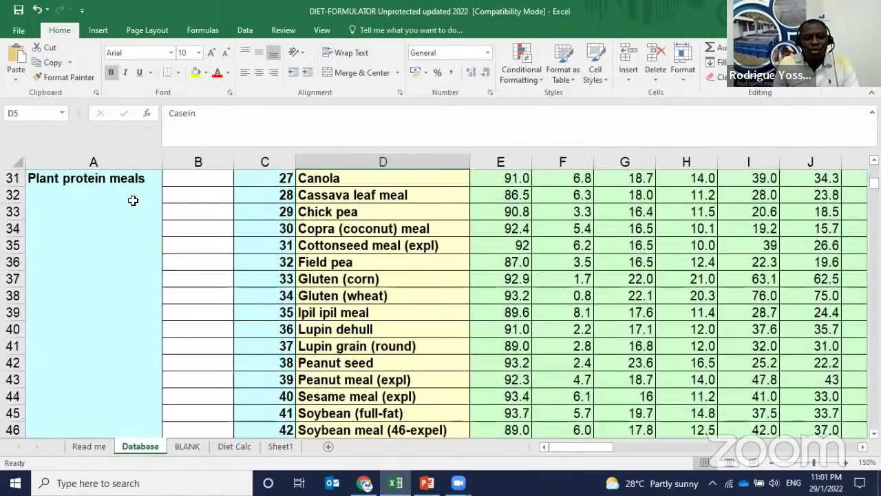
scroll(197, 275, down, 8)
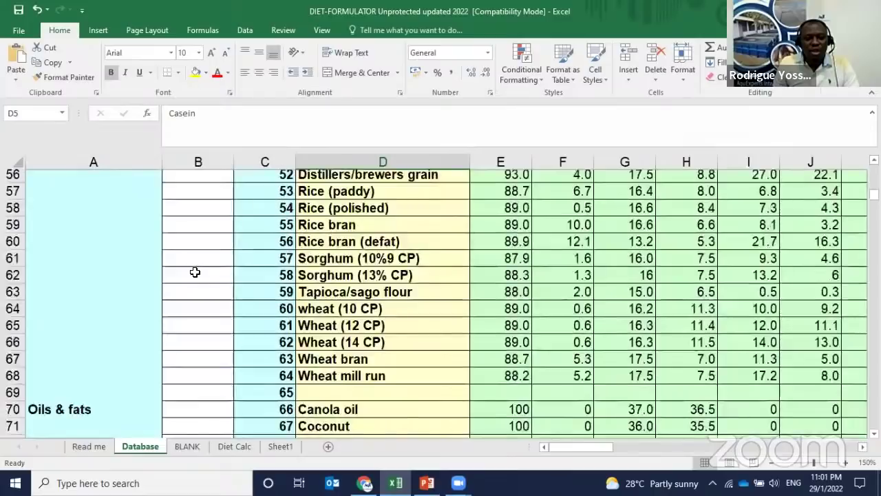
scroll(192, 276, up, 2)
scroll(186, 279, up, 1)
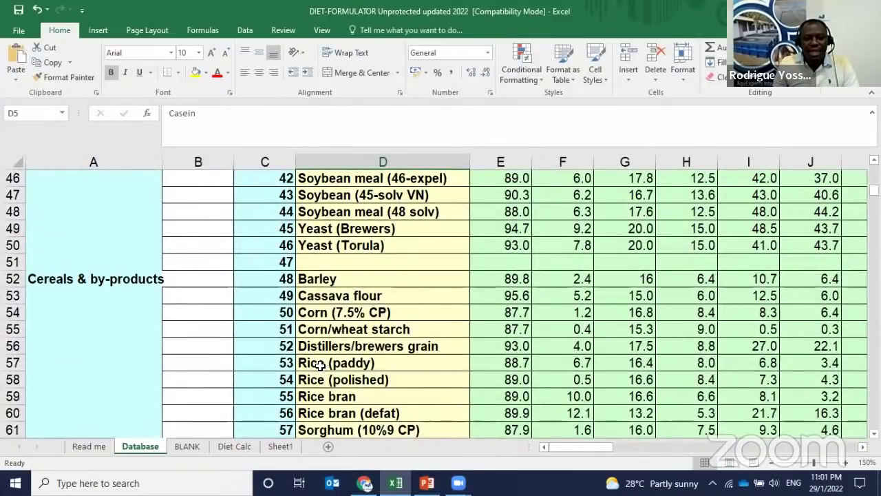
scroll(306, 355, down, 4)
scroll(230, 293, down, 6)
scroll(281, 379, down, 5)
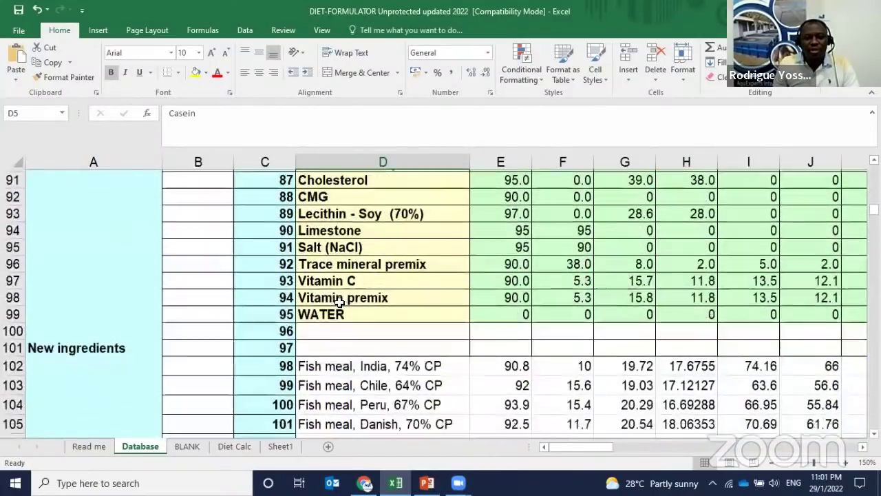
scroll(343, 359, down, 5)
scroll(364, 305, up, 5)
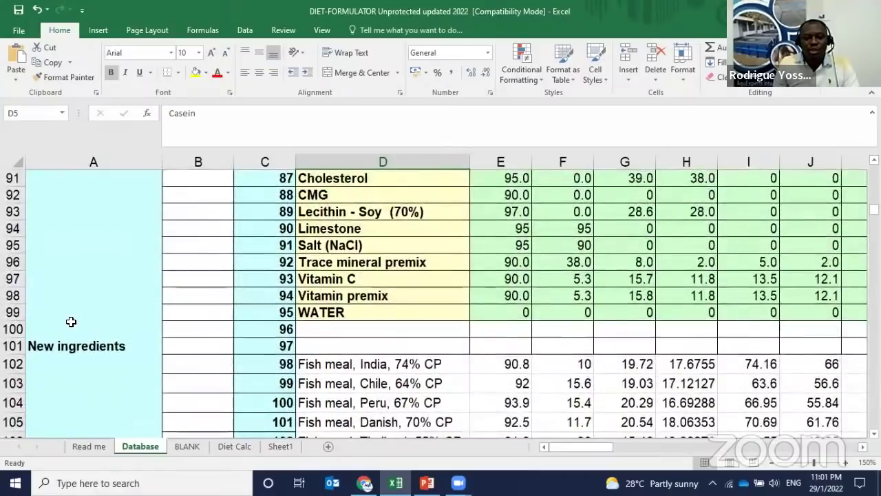
Look through the new ingredients list from Fish meal, India, 74% CP in D102 to the last entry in row 568
click(355, 365)
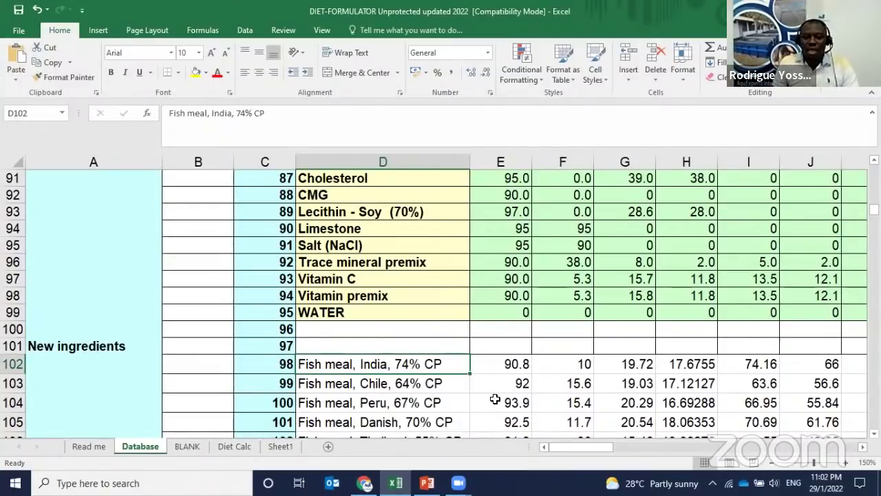
scroll(488, 404, down, 3)
scroll(488, 404, down, 20)
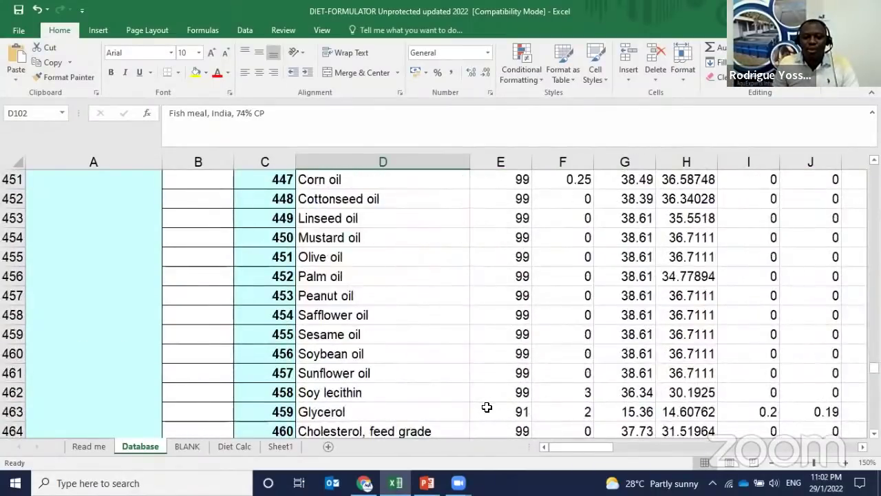
scroll(487, 407, up, 12)
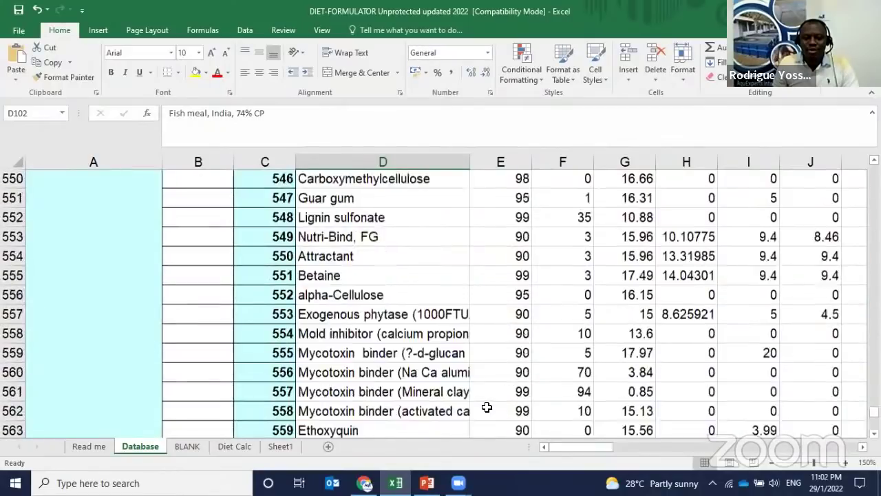
scroll(487, 406, down, 2)
scroll(487, 406, down, 5)
scroll(486, 407, up, 5)
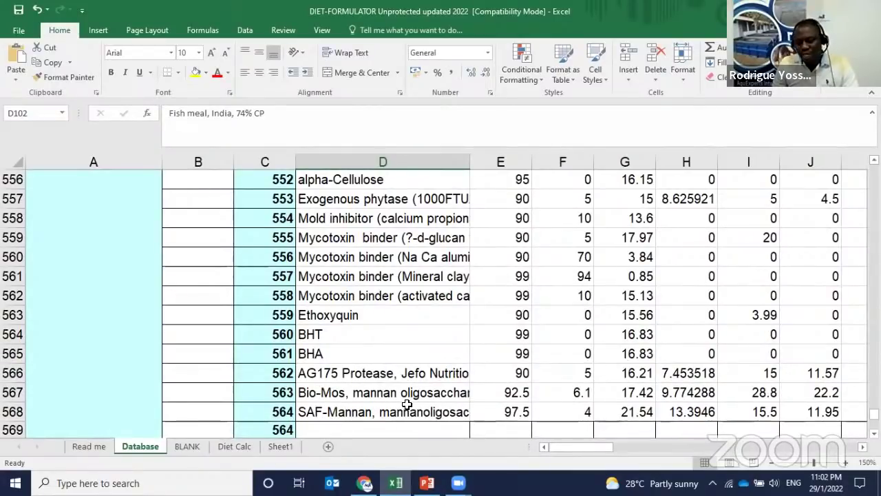
scroll(407, 405, up, 5)
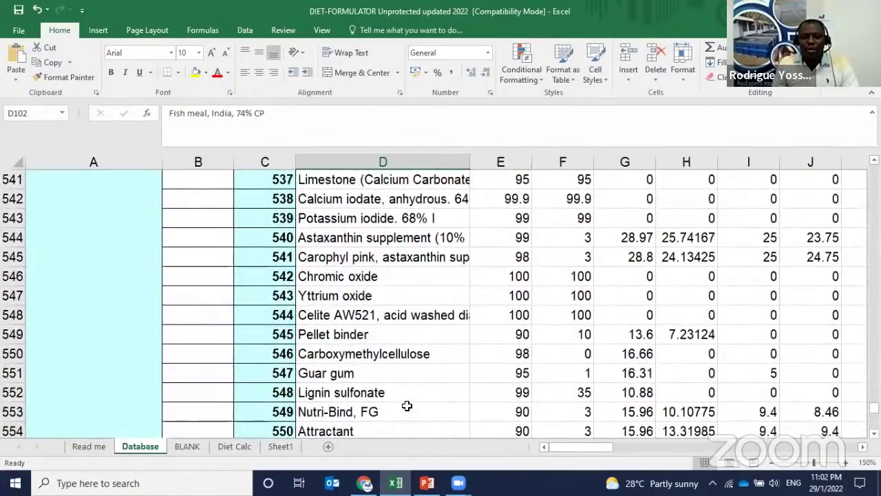
scroll(407, 407, down, 5)
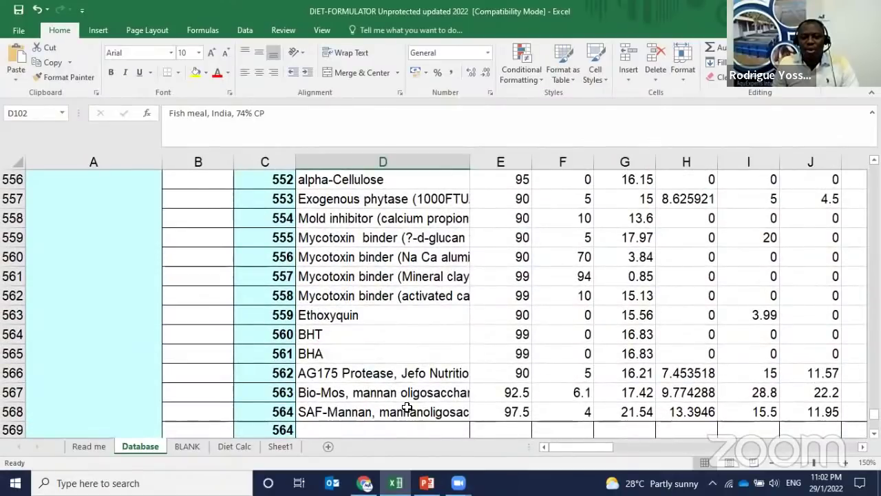
scroll(407, 406, up, 20)
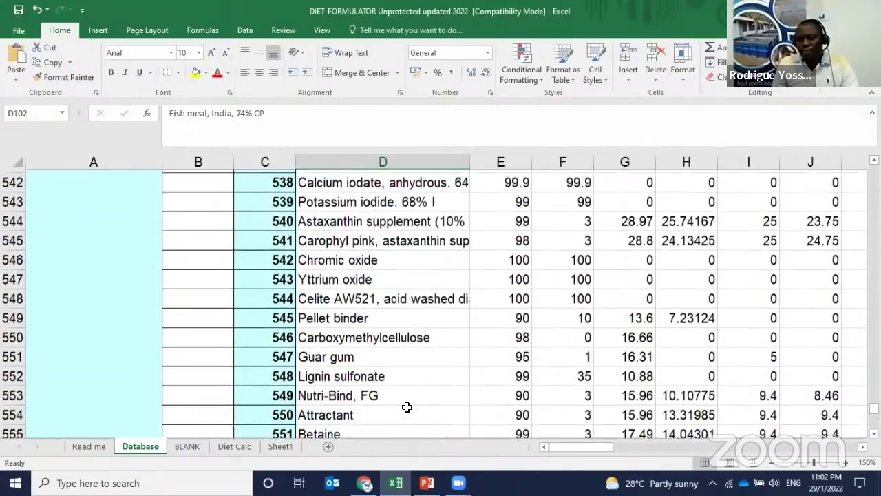
Return to the start of the Database sheet and examine the row 3 headings from DM across to COST/kg and Description
scroll(407, 407, up, 20)
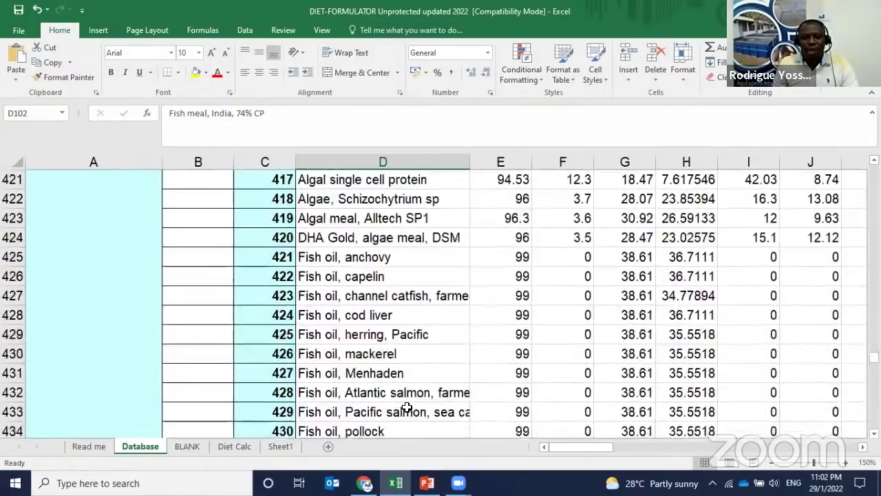
scroll(406, 408, up, 20)
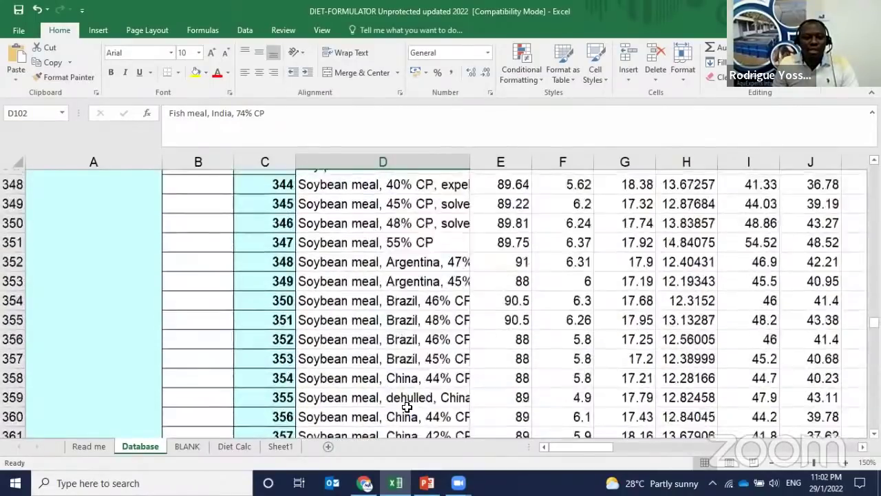
scroll(407, 407, up, 20)
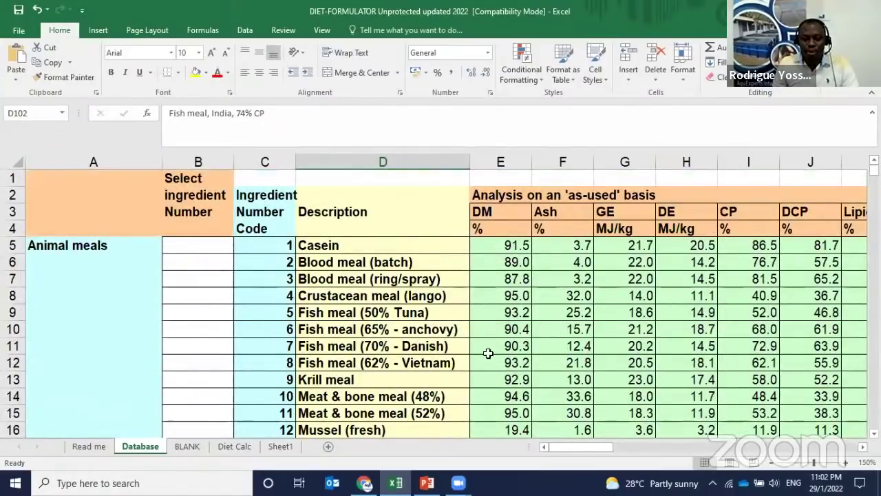
click(506, 213)
key(Right)
key(Right)
key(Right)
key(Right)
key(Right)
key(Right)
key(Right)
key(Right)
key(Right)
key(Right)
key(Right)
key(Right)
key(Right)
key(Right)
key(Right)
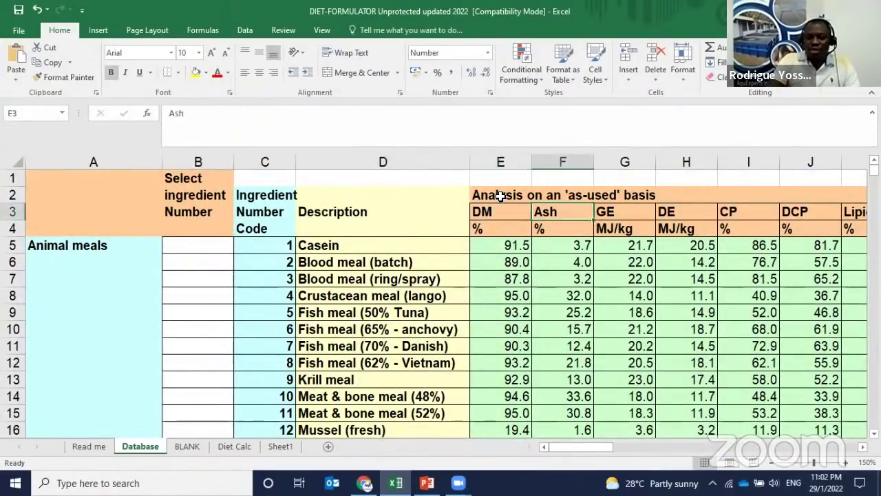
key(Right)
key(Right)
key(Right)
key(Right)
key(Right)
key(Right)
key(Right)
key(Right)
key(Right)
key(Right)
key(Right)
key(Right)
key(Right)
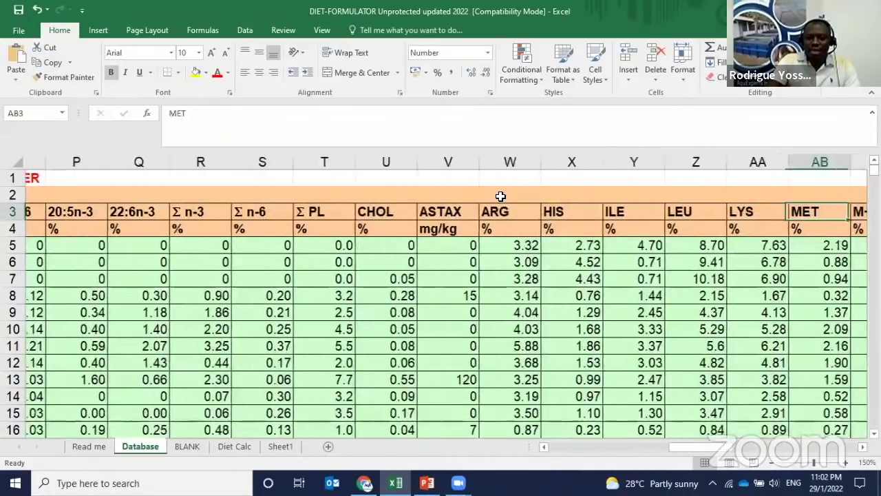
key(Right)
key(Right)
key(Right)
key(Right)
key(Right)
key(Right)
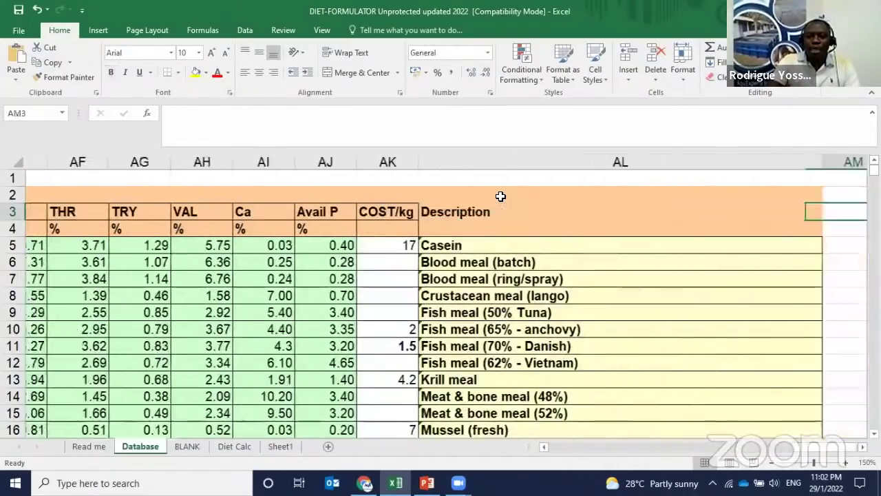
Examine the COST/kg column from Casein in AK5 down through the ingredient list
click(372, 247)
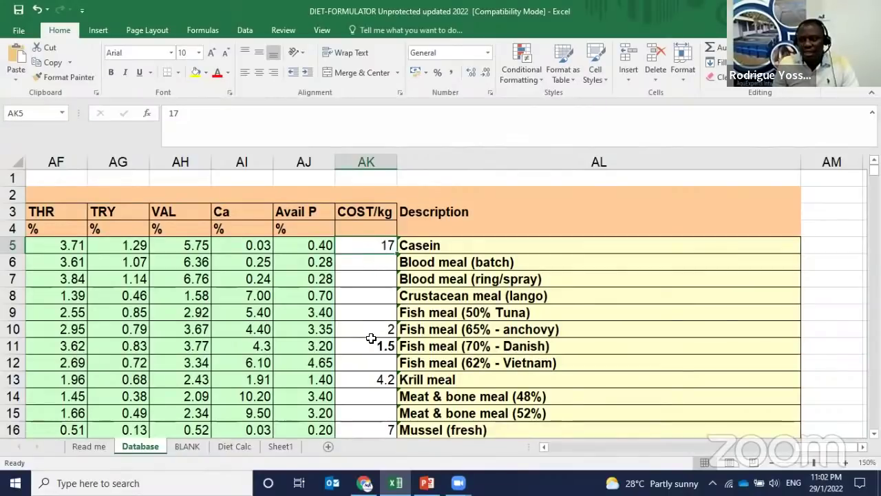
scroll(377, 331, down, 20)
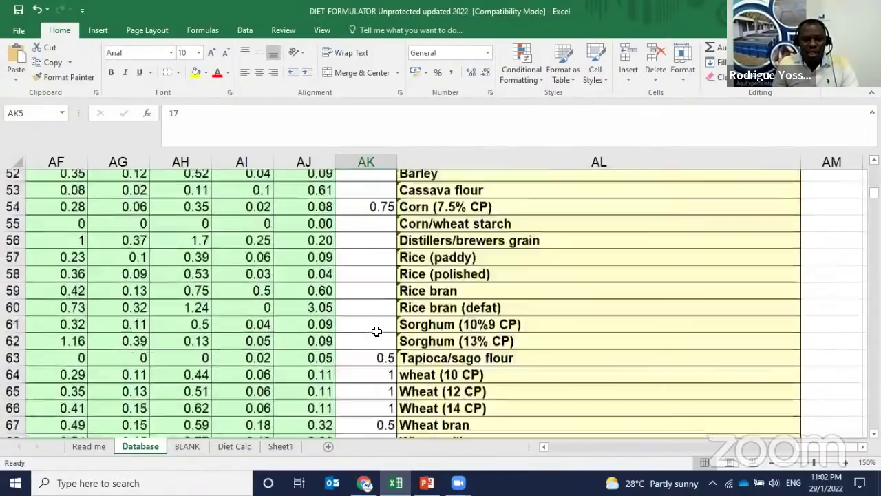
scroll(377, 331, up, 20)
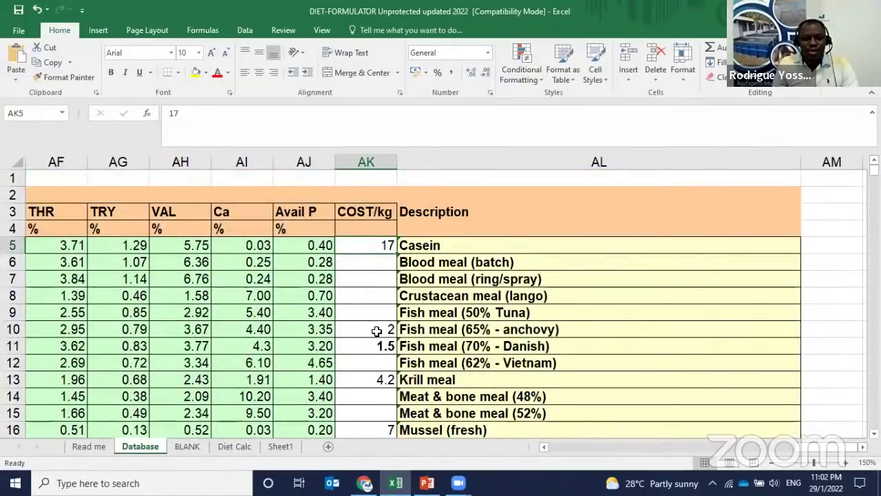
Clear all the ingredient numbers in A4:A18 of the Diet Calc sheet
click(233, 444)
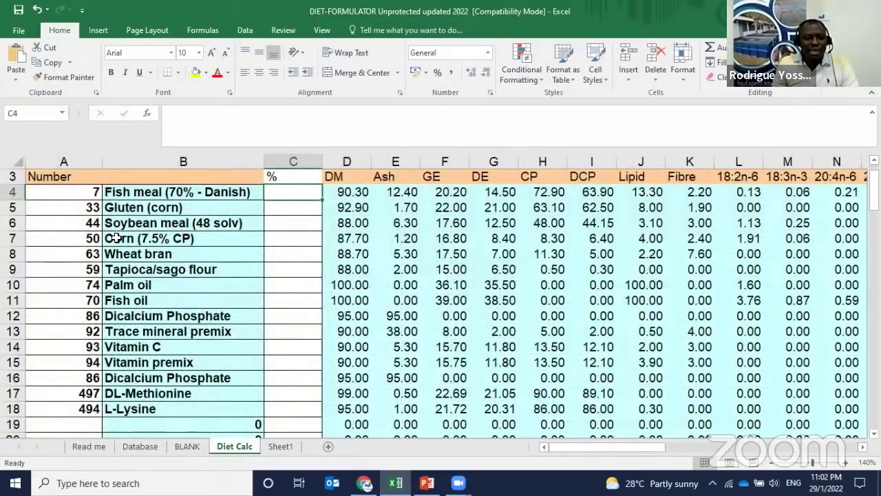
scroll(116, 234, up, 1)
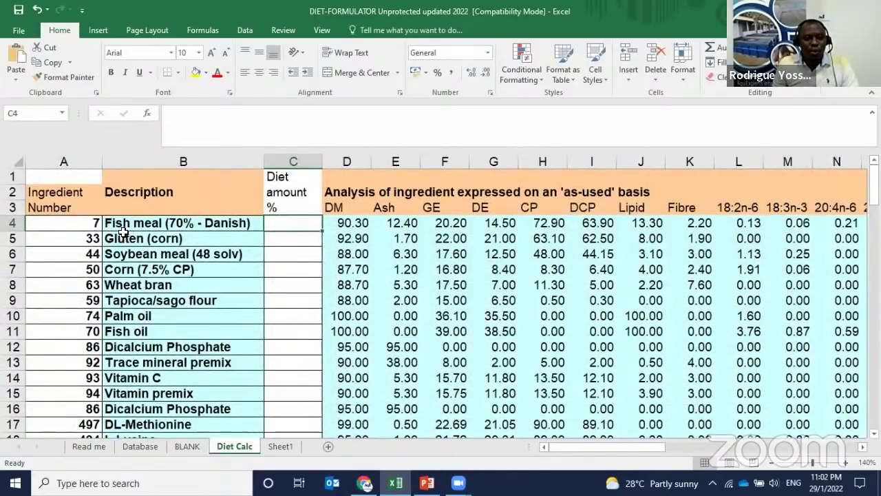
click(93, 223)
drag(93, 223, 85, 362)
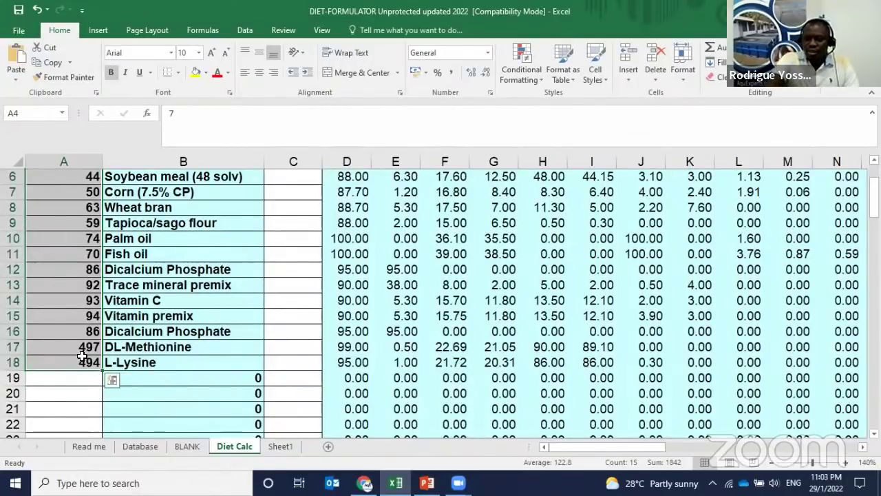
key(Delete)
scroll(82, 355, up, 2)
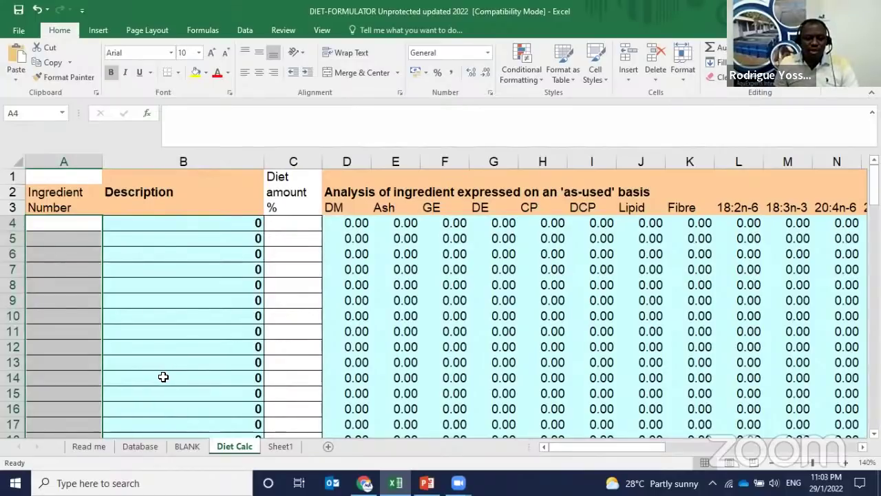
Look up the code for Fish meal (70% - Danish) in the Database sheet and enter 7 in A4 of Diet Calc
click(84, 217)
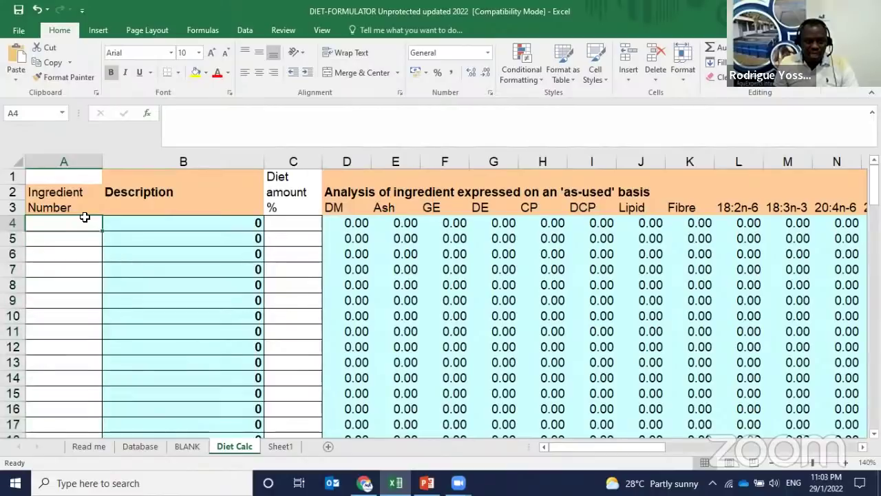
click(142, 445)
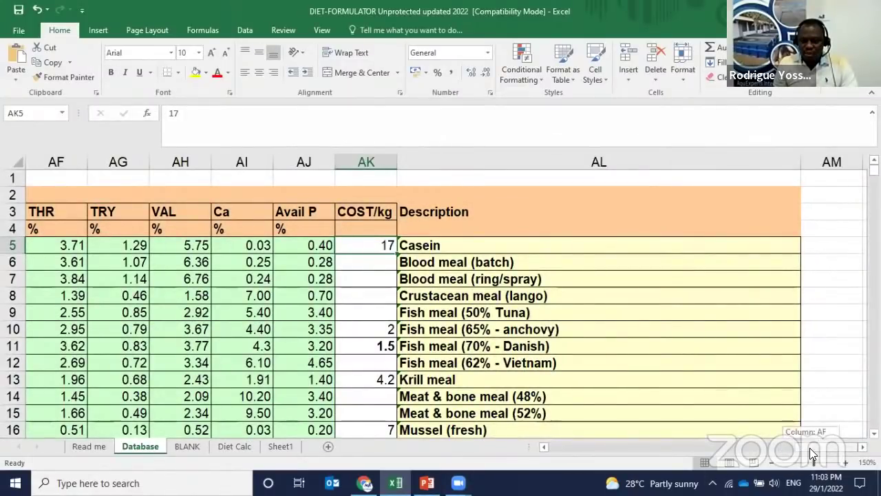
drag(810, 448, 536, 447)
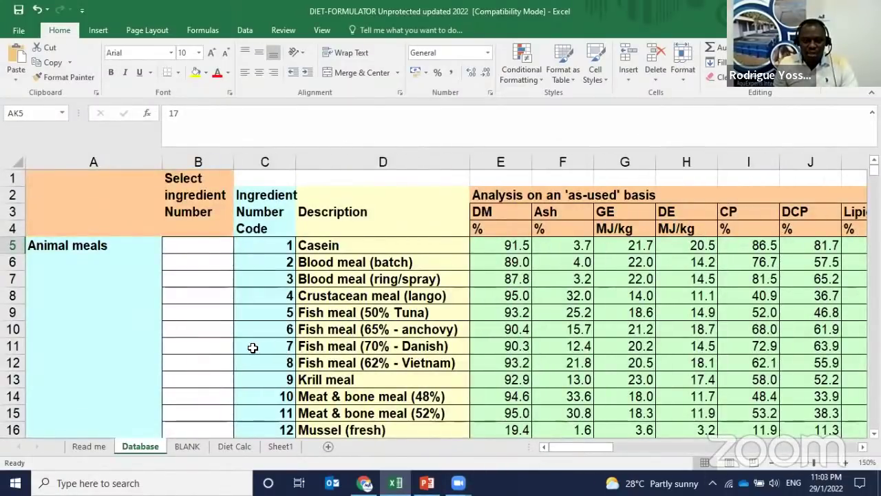
click(252, 348)
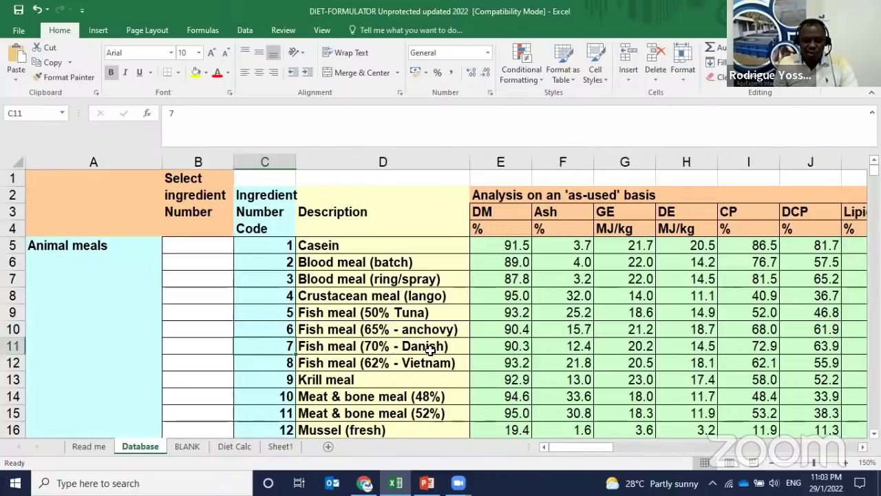
click(233, 446)
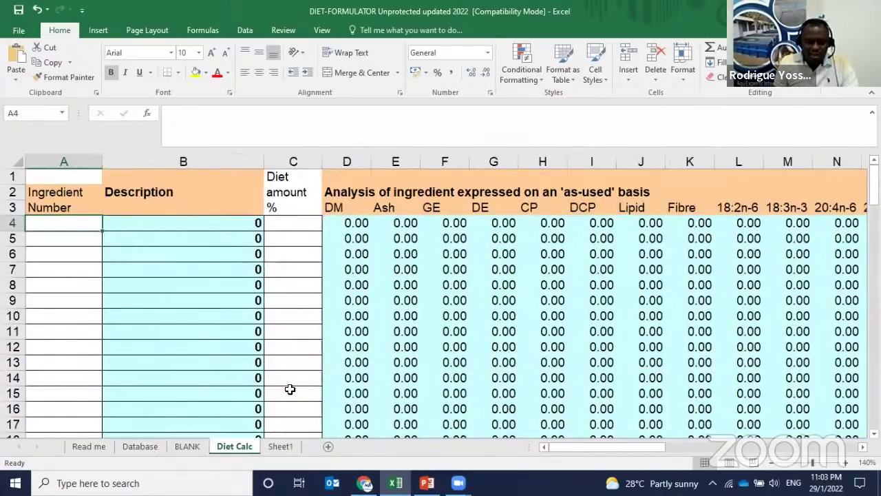
click(131, 449)
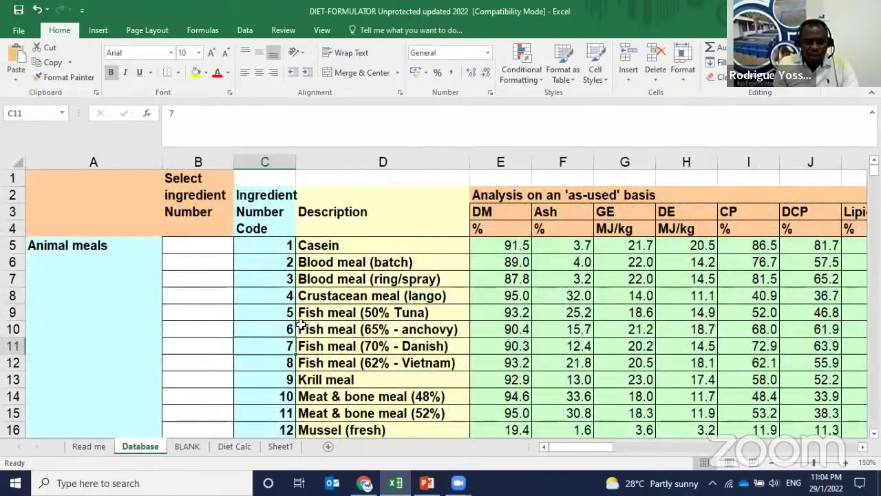
click(234, 446)
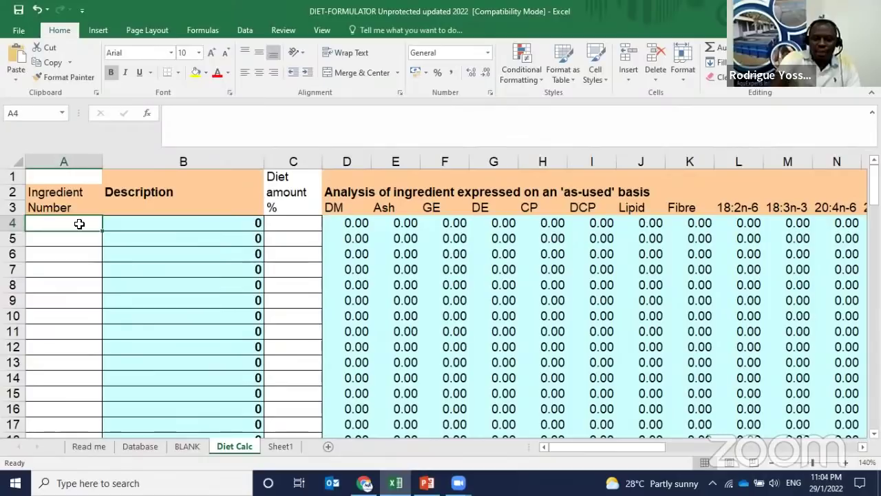
text(7)
key(Return)
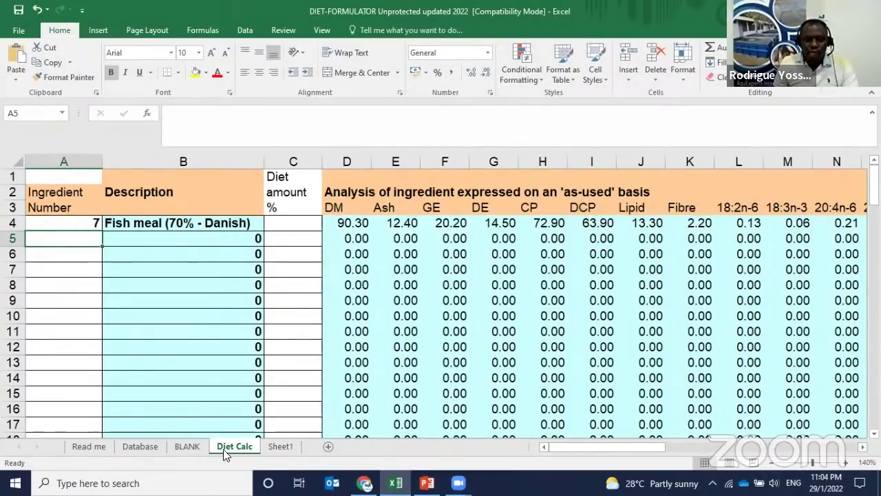
Find Gluten (corn) among the Database sheet's plant protein meals and enter its code 33 in A5 of Diet Calc
click(139, 446)
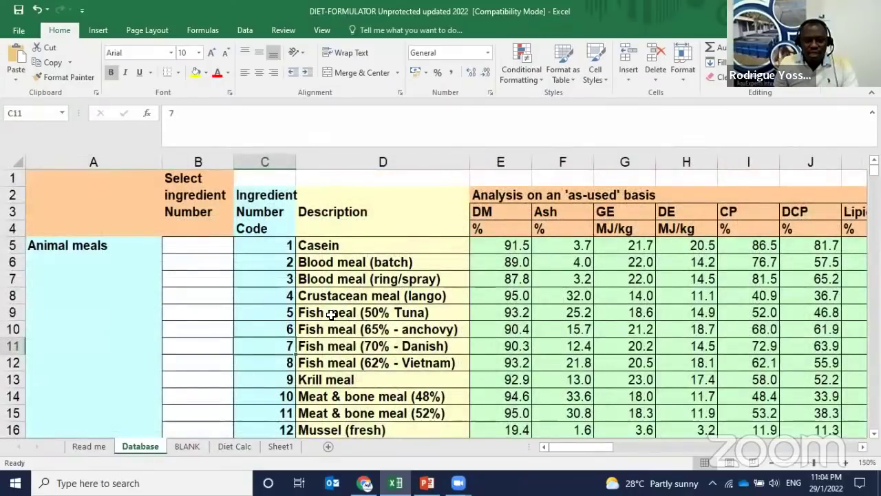
scroll(342, 337, down, 10)
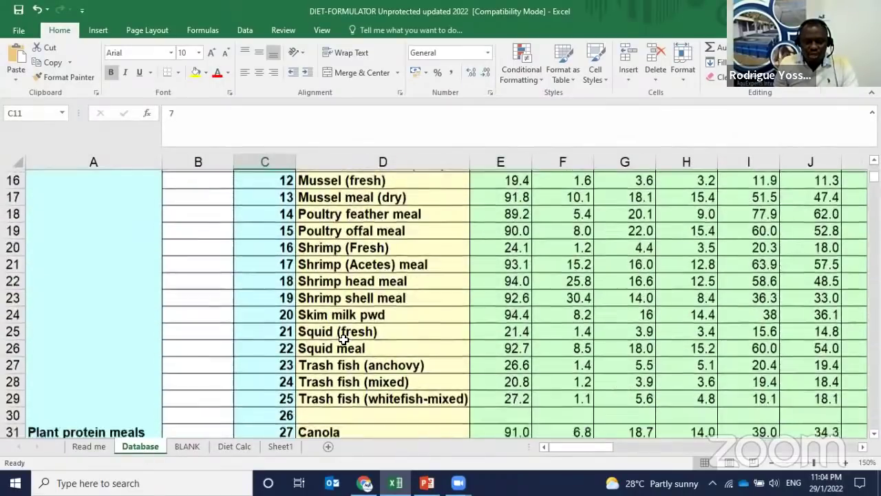
click(291, 281)
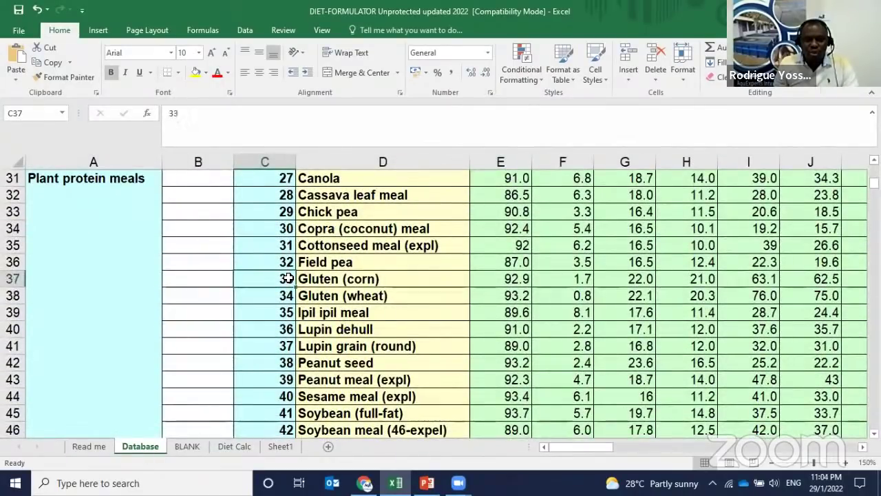
click(234, 446)
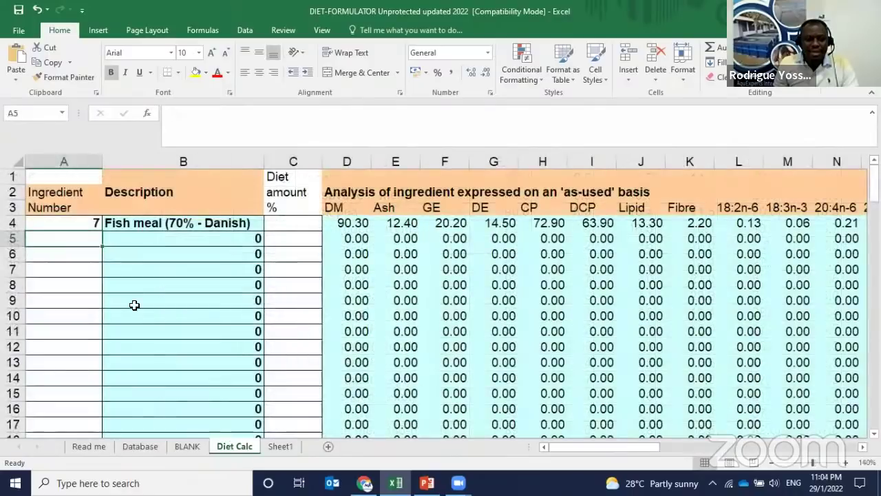
text(33)
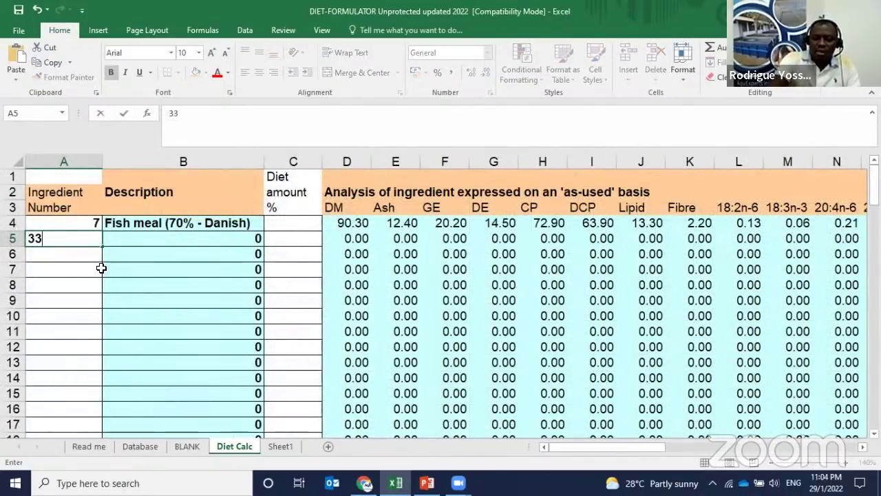
key(Return)
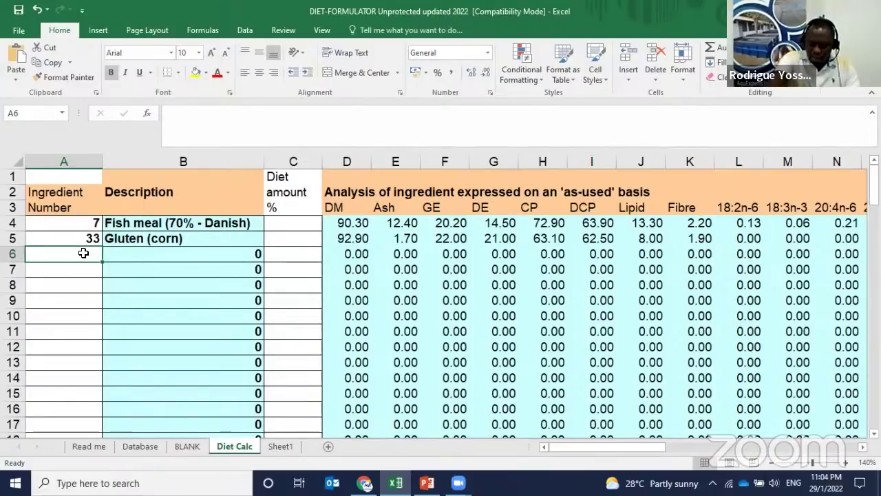
Add Soybean meal (48 solv) and Corn (7.5% CP) to the diet by entering ingredient numbers 44 in A6 and 50 in A7
text(44)
key(Return)
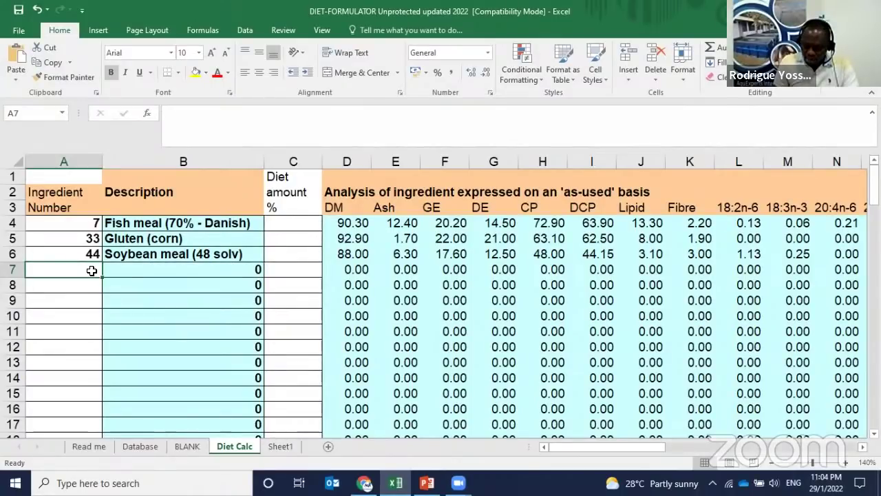
text(59)
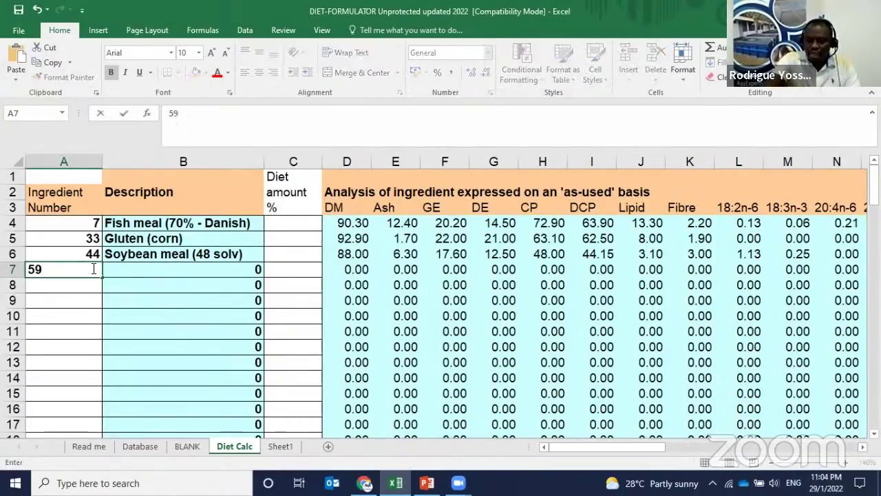
key(BackSpace)
text(0)
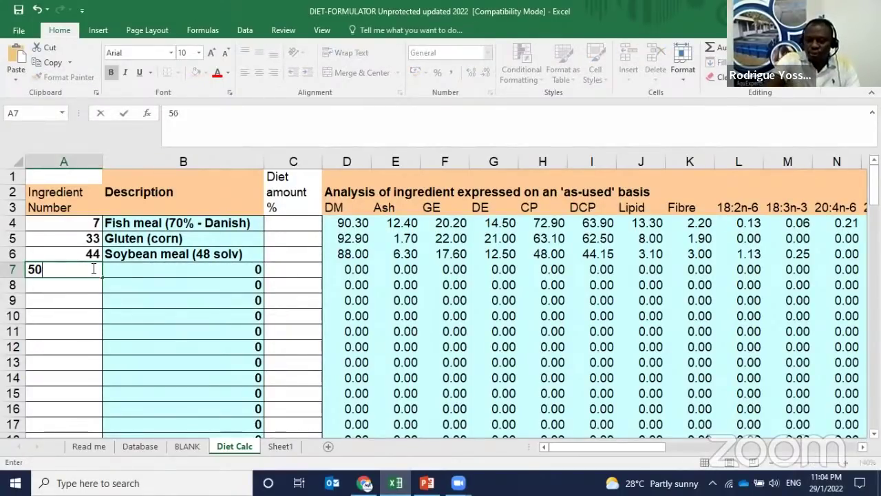
key(Return)
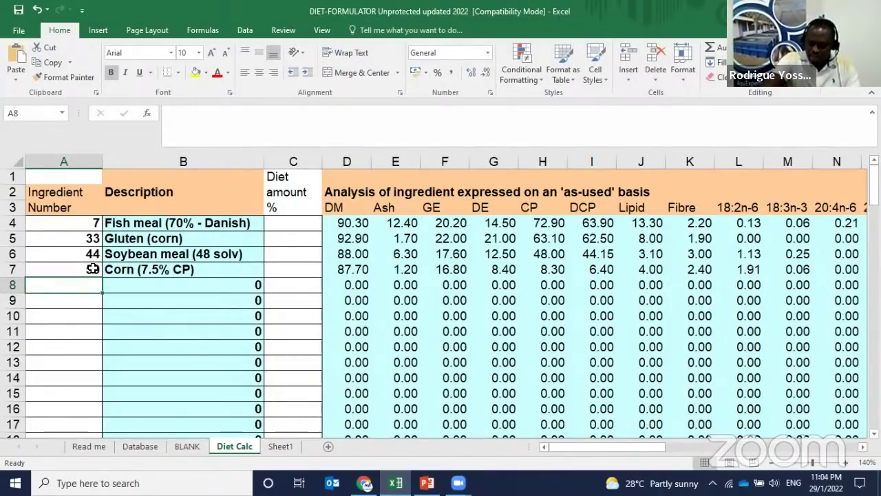
Add Wheat bran and Tapioca/sago flour to the diet by entering ingredient numbers 63 in A8 and 59 in A9
text(63)
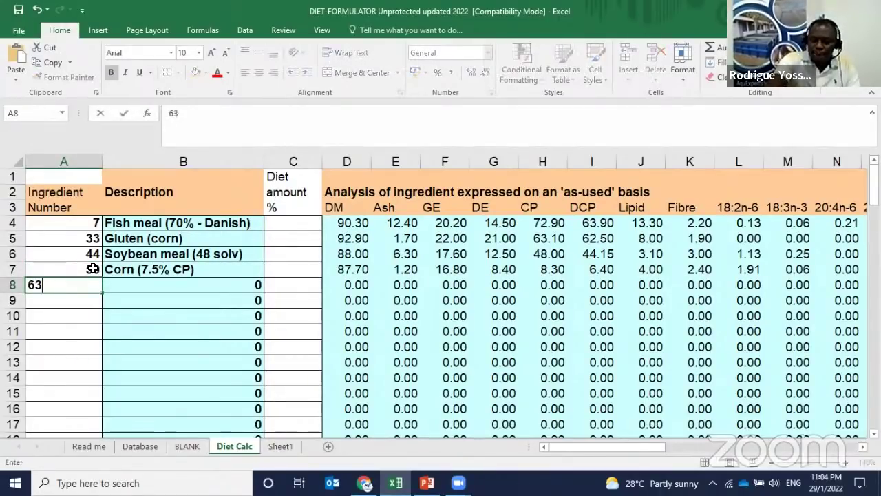
key(Return)
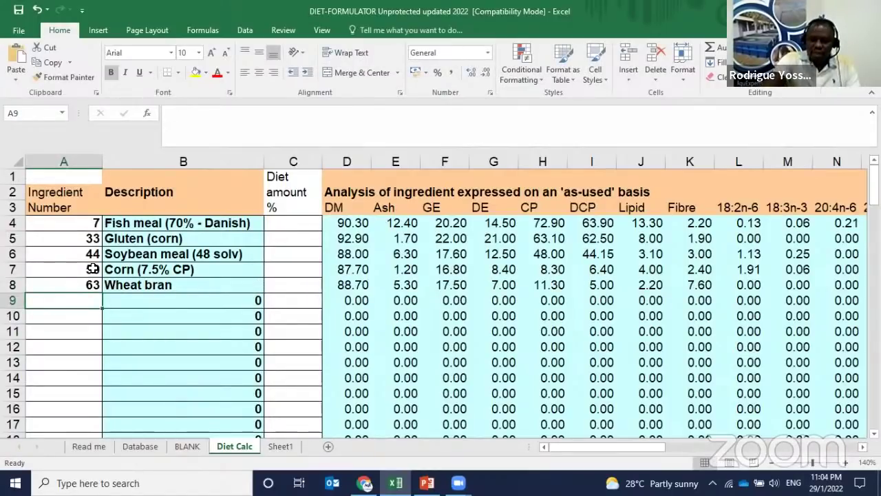
text(59)
key(Return)
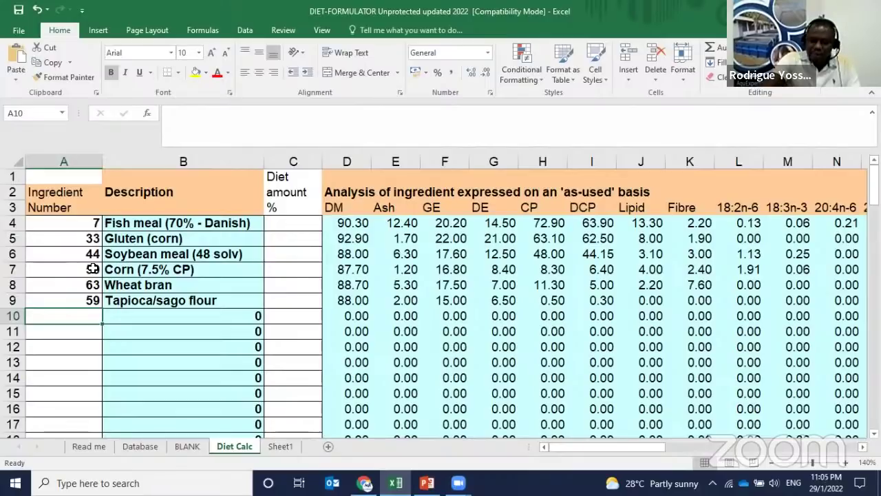
Add Palm oil and Fish oil to the diet by entering ingredient numbers 74 in A10 and 70 in A11
text(74)
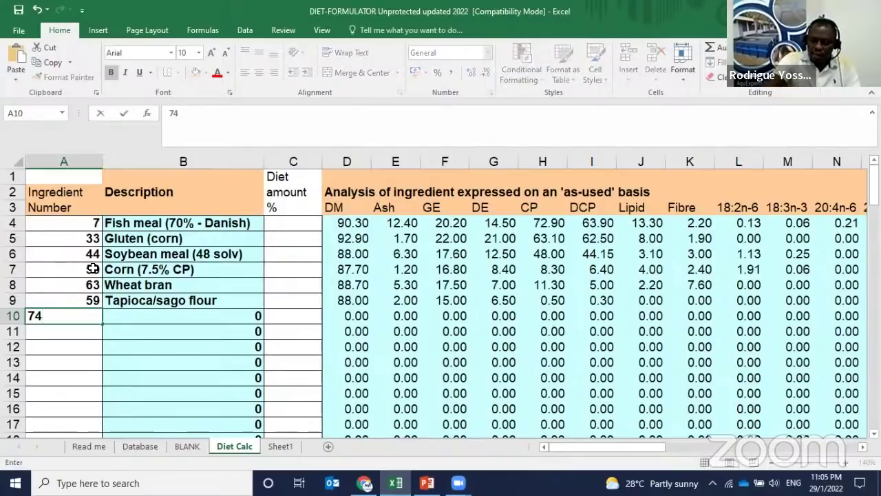
key(Return)
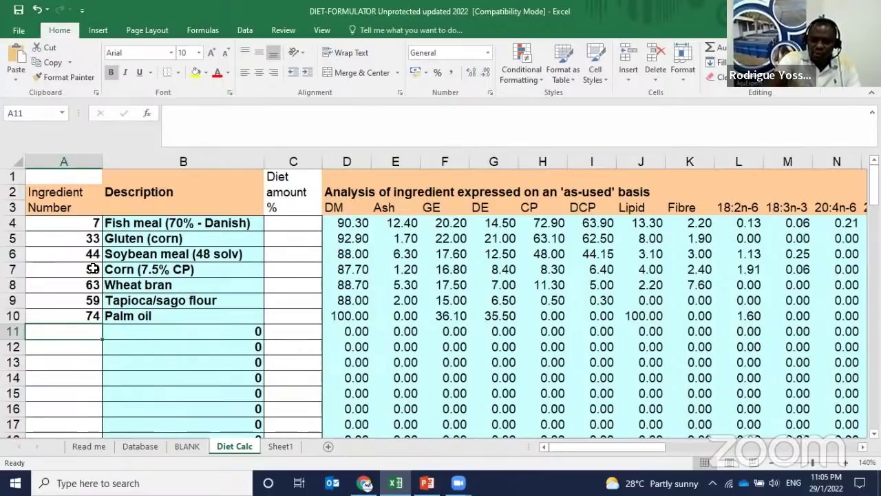
text(70)
key(Return)
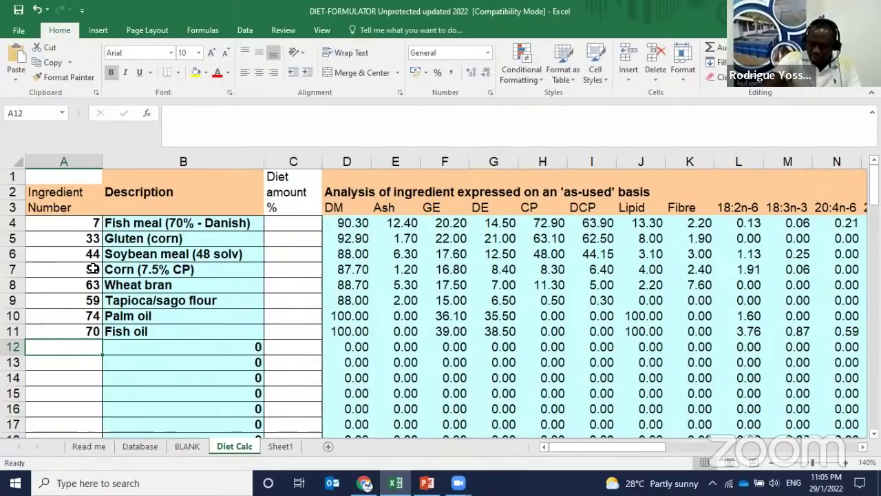
Enter ingredient numbers 86, 92, 93 and 94 in A12:A15 for Dicalcium Phosphate, Trace mineral premix, Vitamin C and Vitamin premix
text(86)
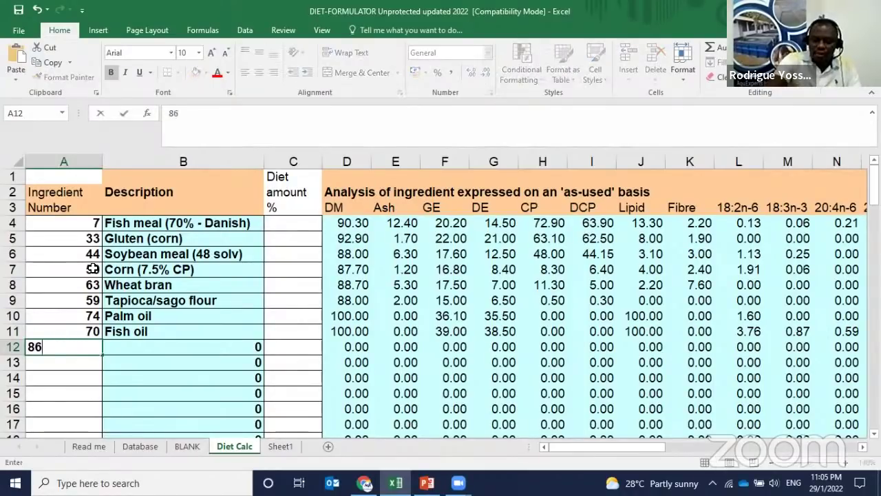
key(Return)
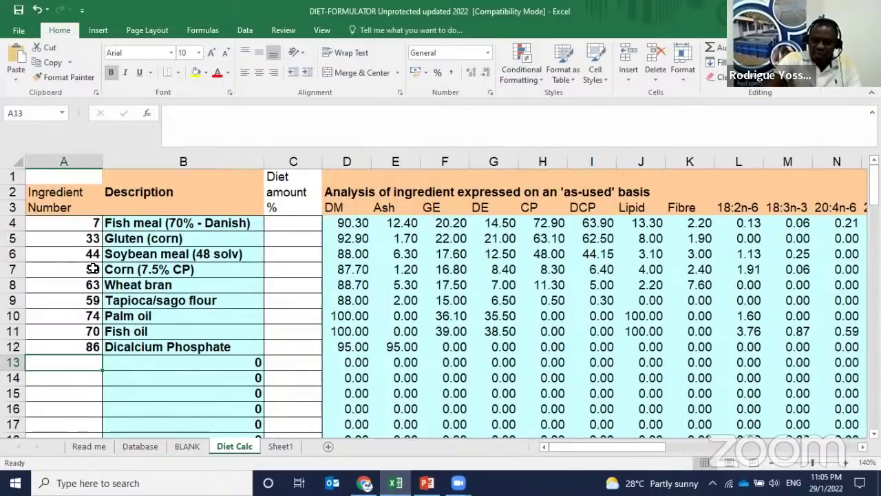
text(92)
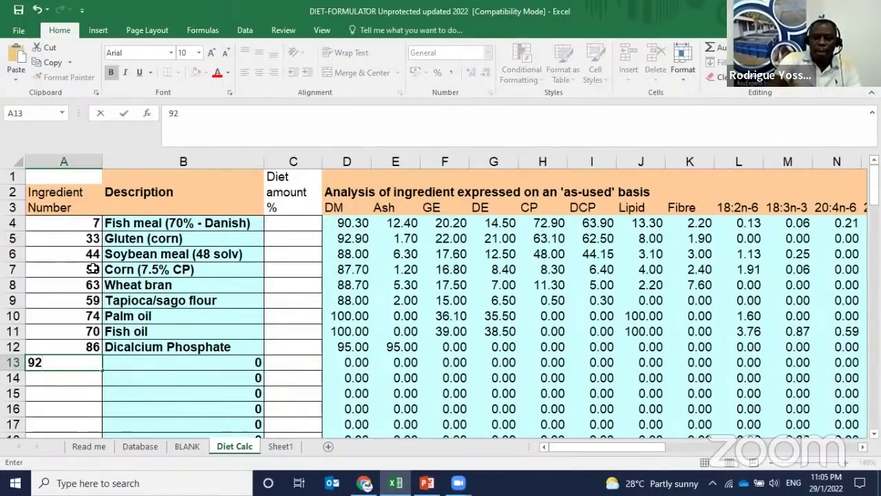
key(Return)
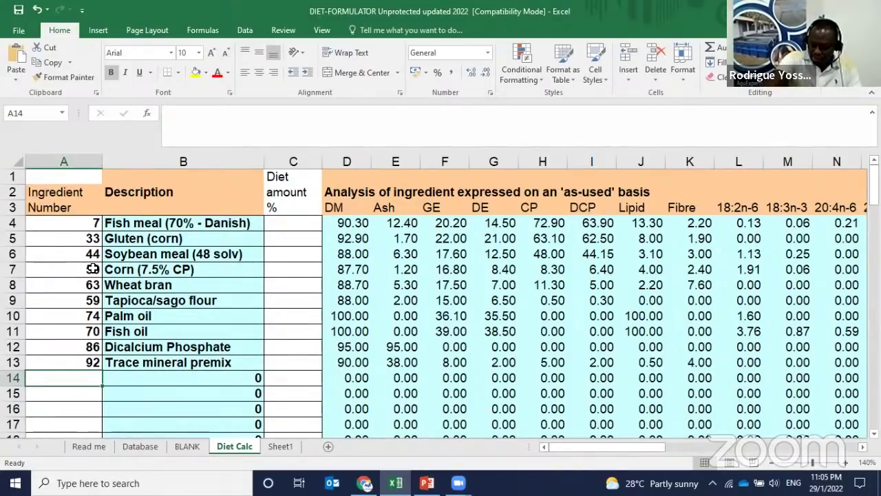
text(93)
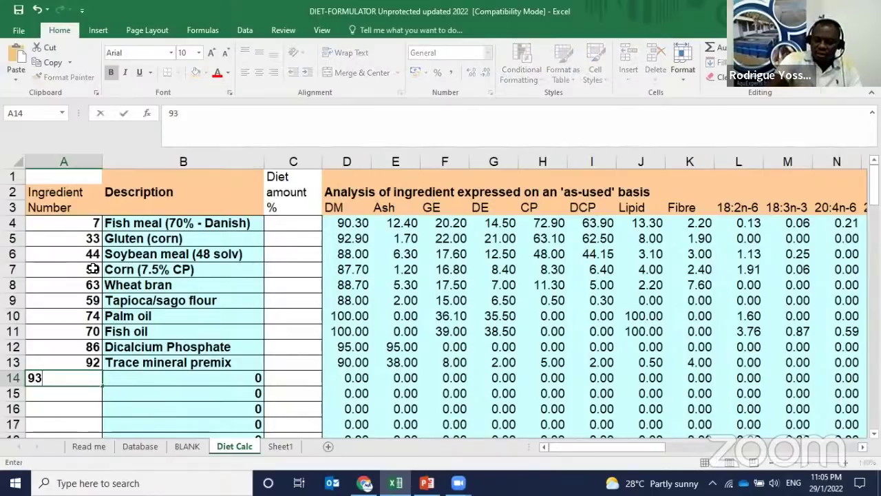
key(Return)
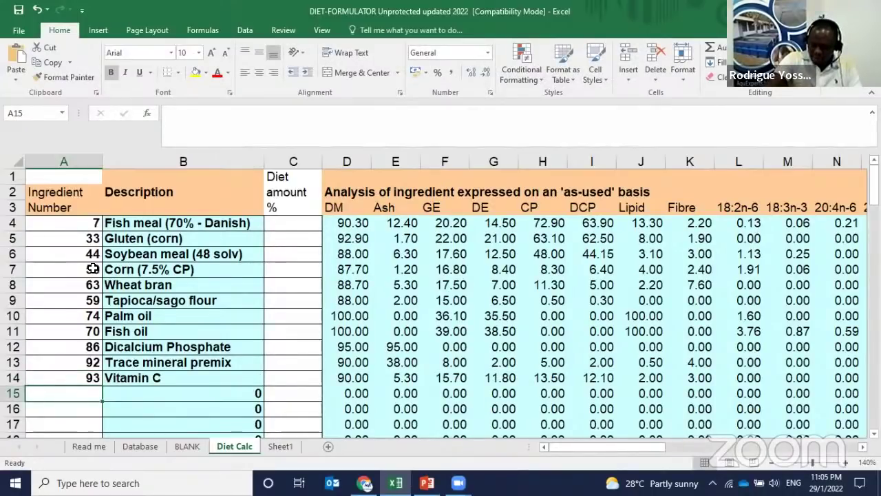
text(94)
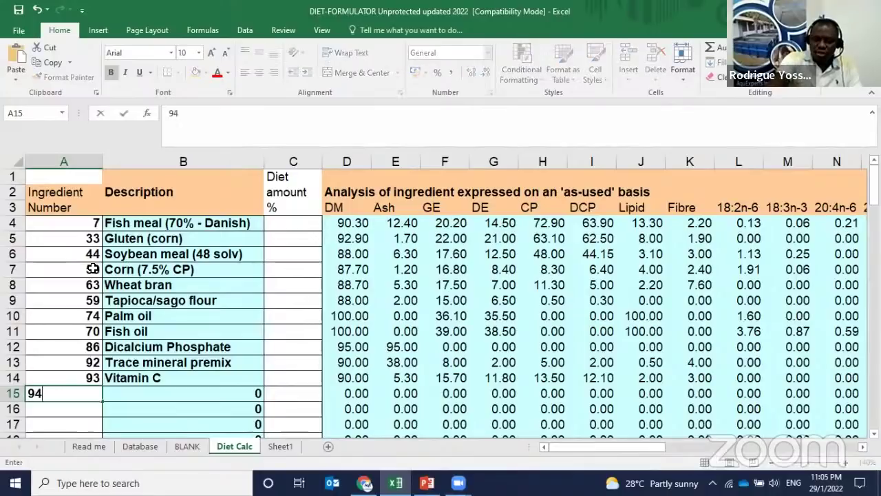
key(Return)
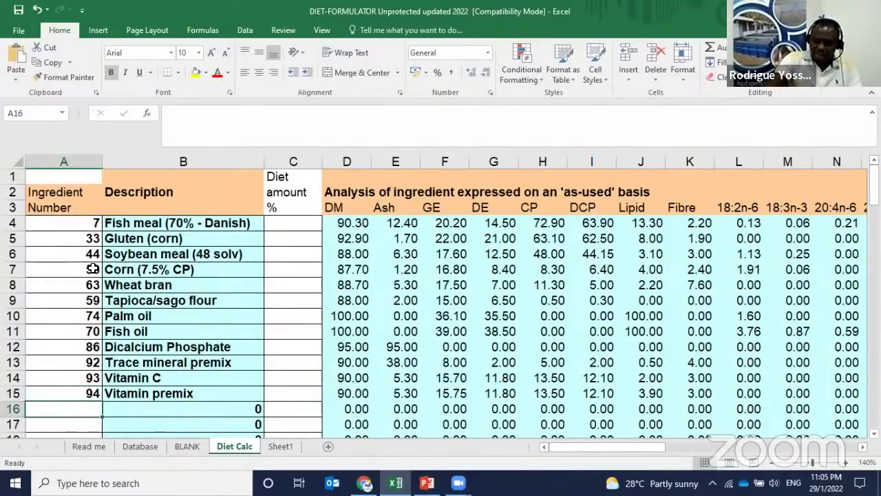
Enter ingredient numbers 89, 497 and 494 in A16:A18 for Lecithin - Soy (70%), DL-Methionine and L-Lysine
text(89)
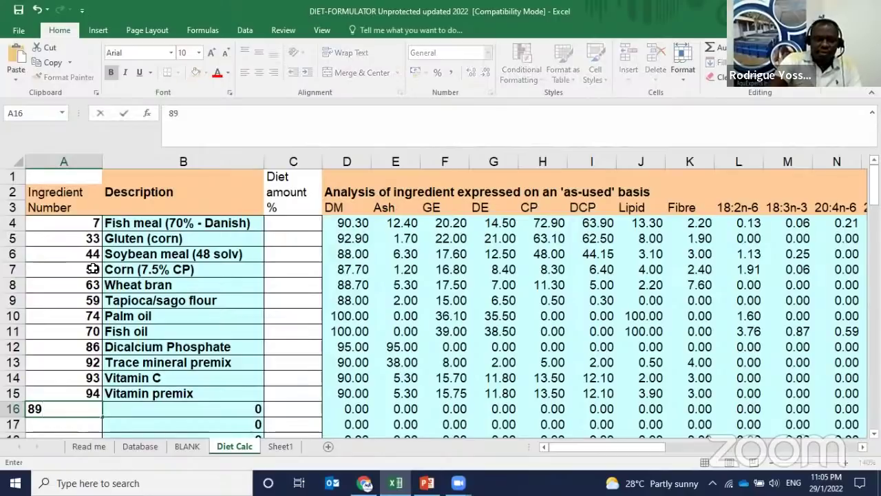
key(Return)
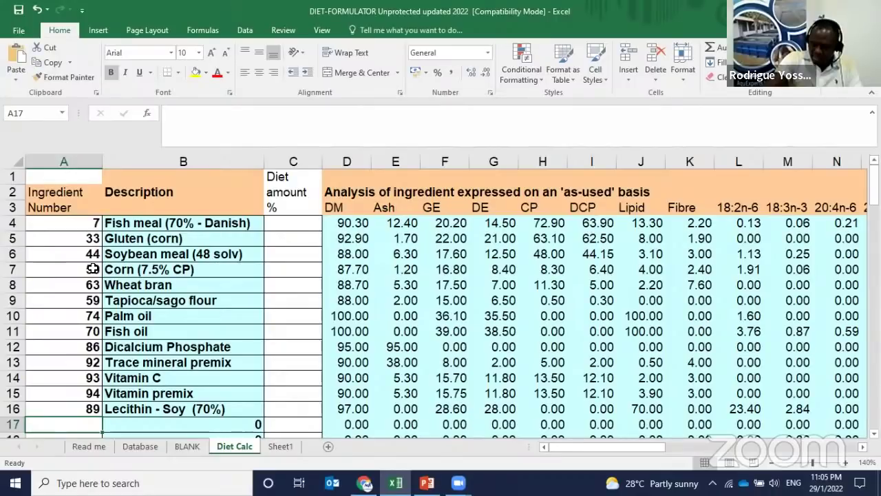
text(497)
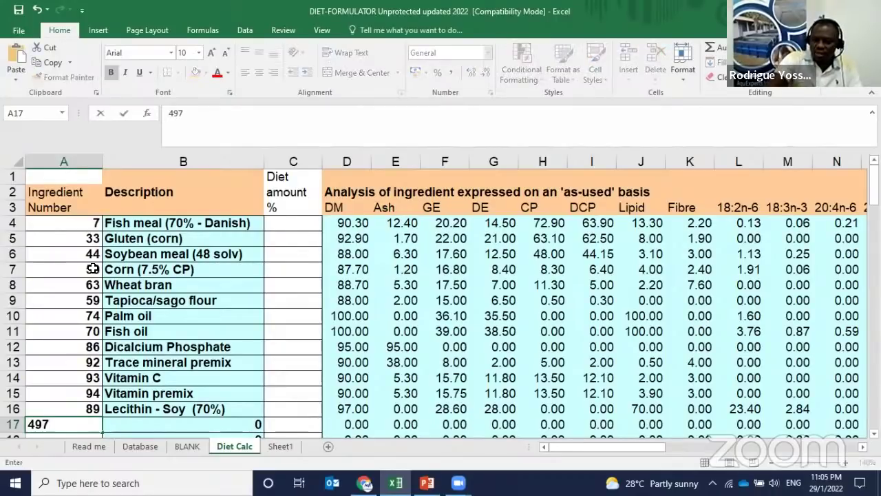
key(Return)
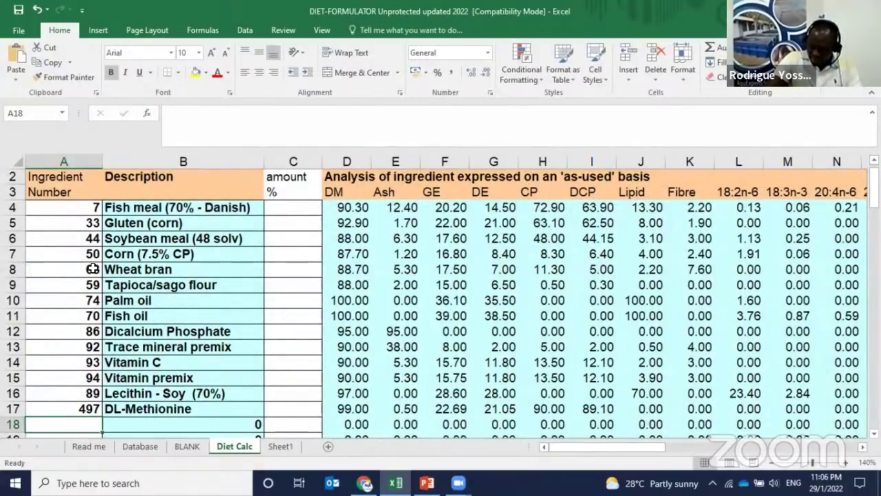
text(494)
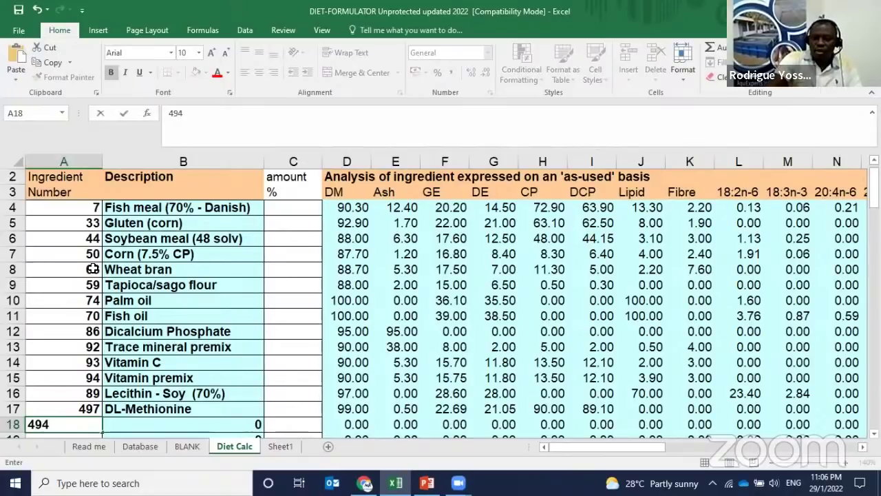
key(Return)
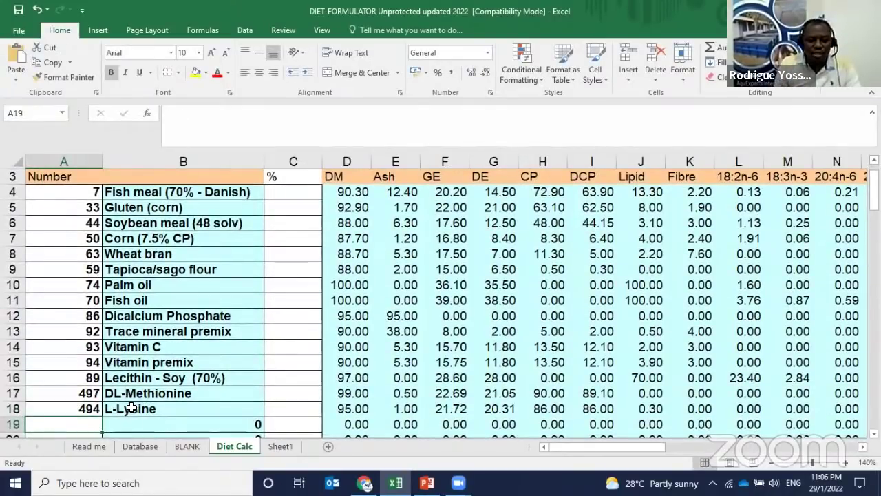
Look up the ingredient number codes of L-Lysine and DL-Methionine among the amino acids in the Database sheet
click(148, 448)
scroll(199, 379, down, 20)
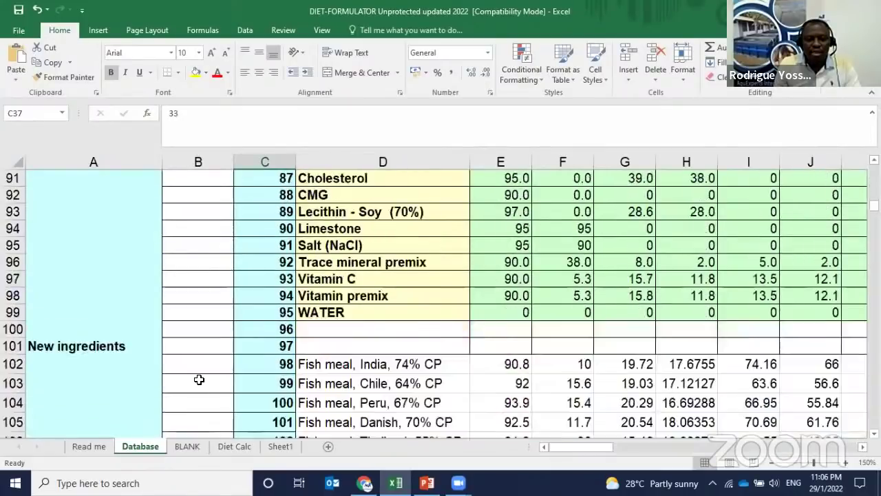
scroll(199, 379, down, 20)
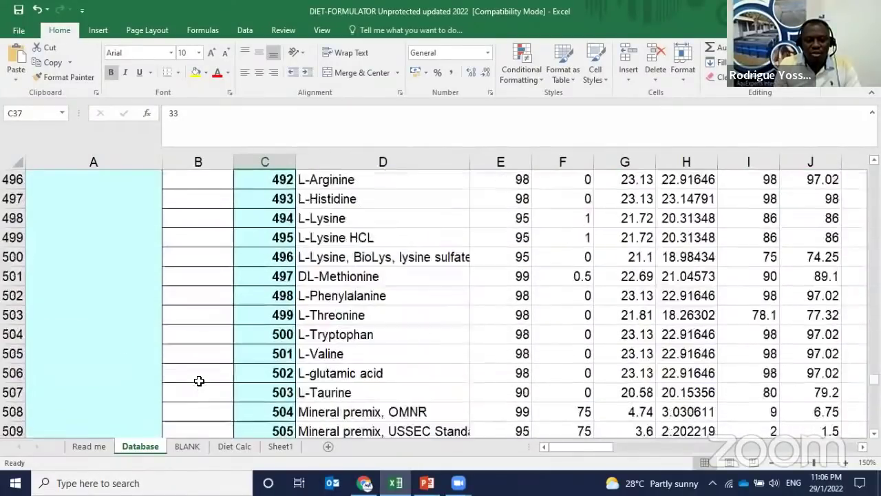
scroll(199, 379, up, 15)
scroll(204, 371, up, 20)
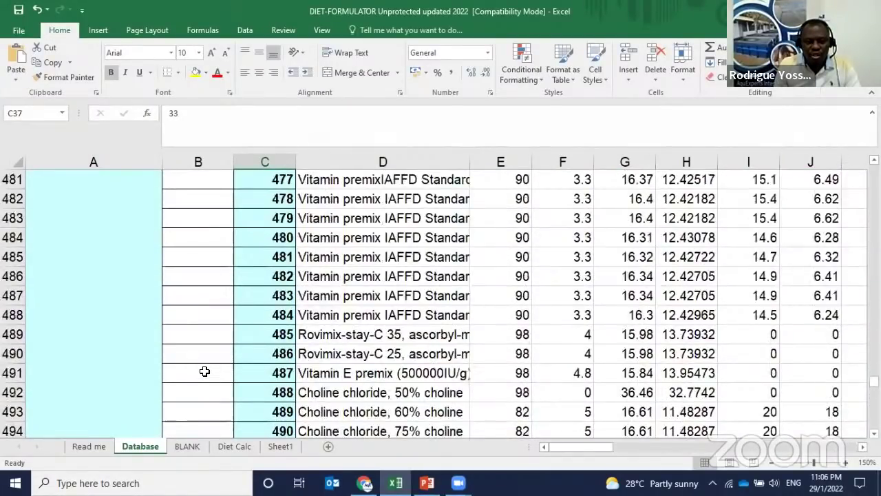
scroll(205, 371, down, 20)
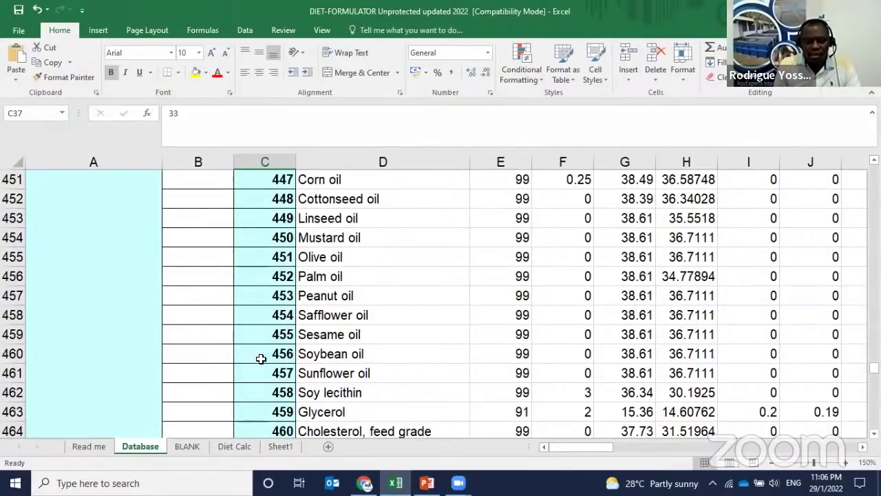
scroll(307, 376, down, 5)
scroll(307, 375, down, 10)
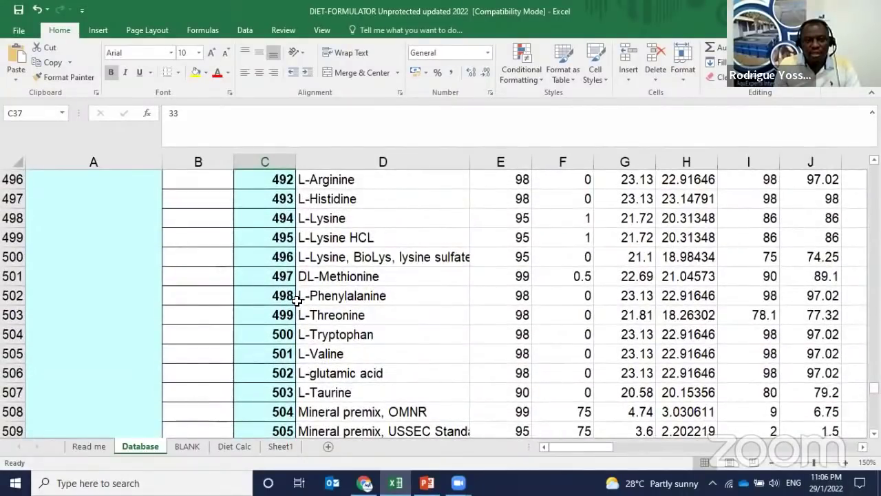
click(315, 219)
click(271, 217)
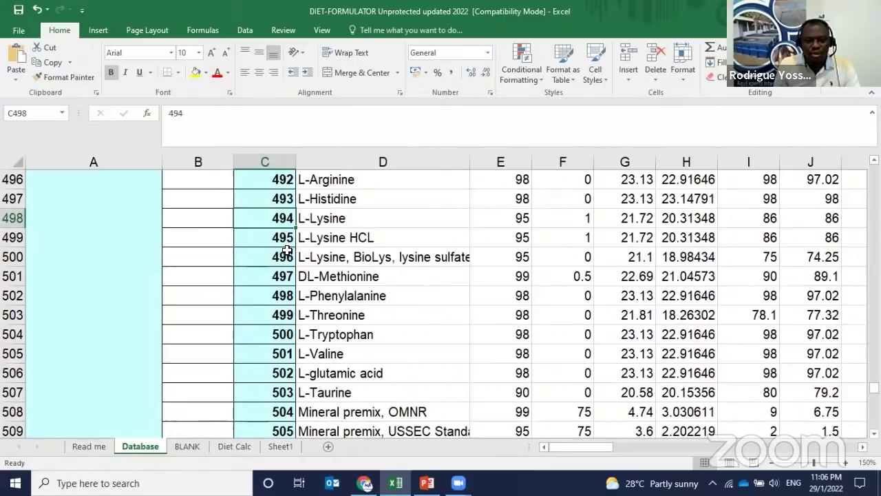
click(278, 278)
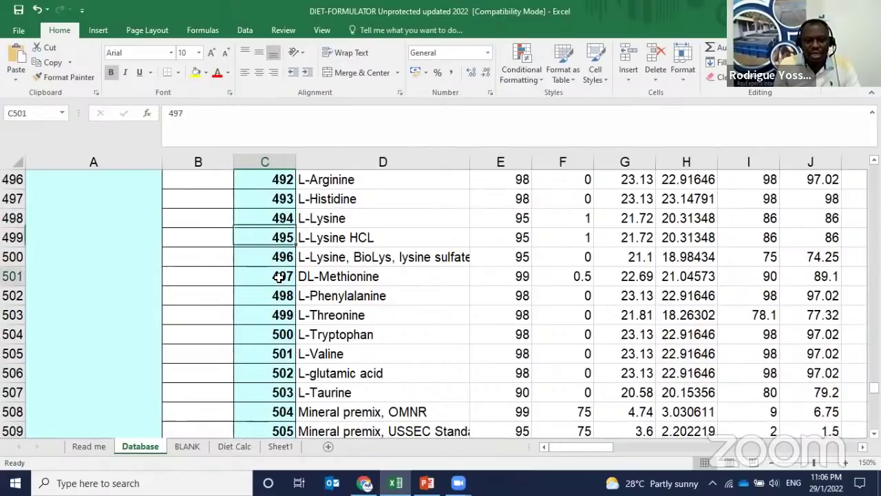
Review the nutrient results and the Copy of current calculation table below the ingredient list in Diet Calc
click(226, 448)
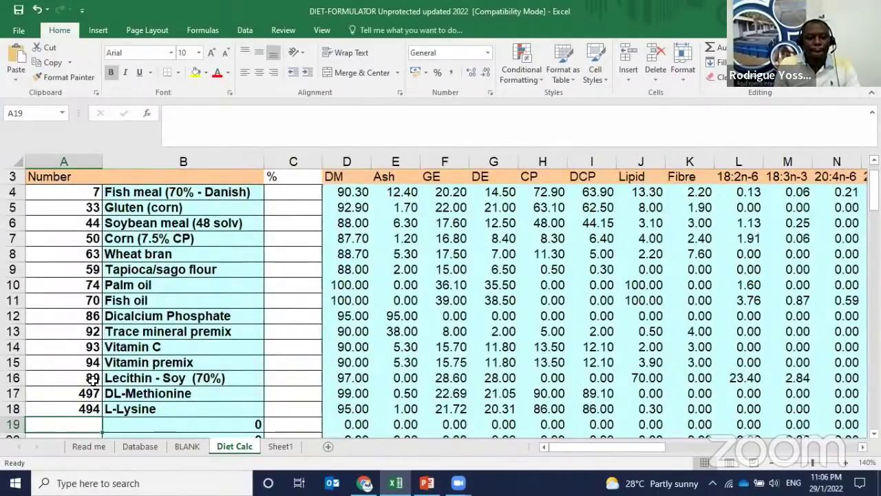
scroll(229, 340, down, 15)
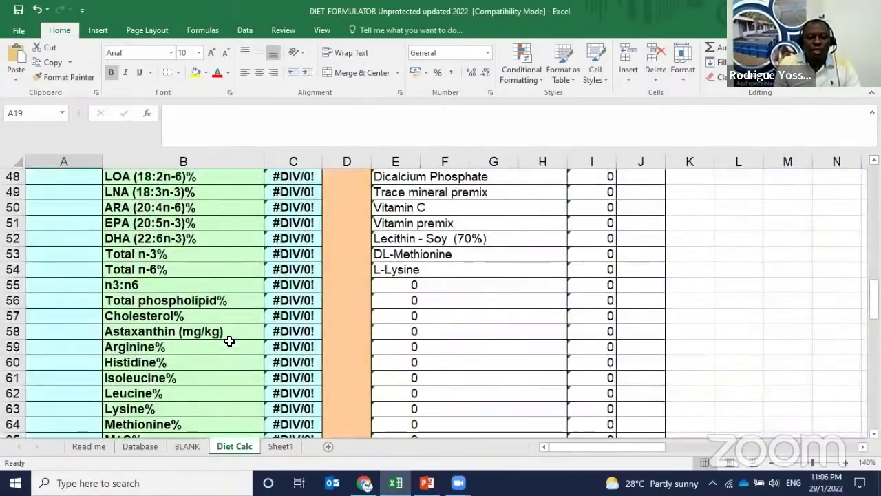
scroll(229, 340, up, 5)
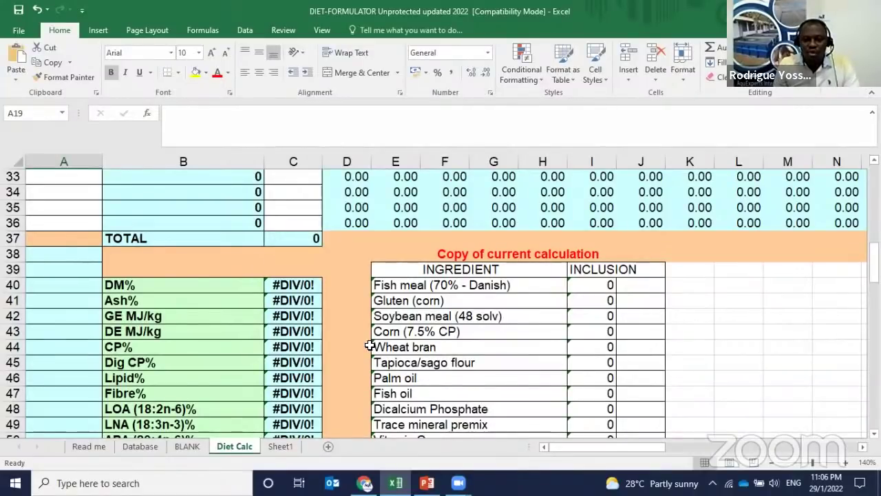
Examine the COST/kg column of the Database sheet for the fish meals, selecting the price of the 65% anchovy fish meal
click(138, 446)
scroll(569, 296, up, 20)
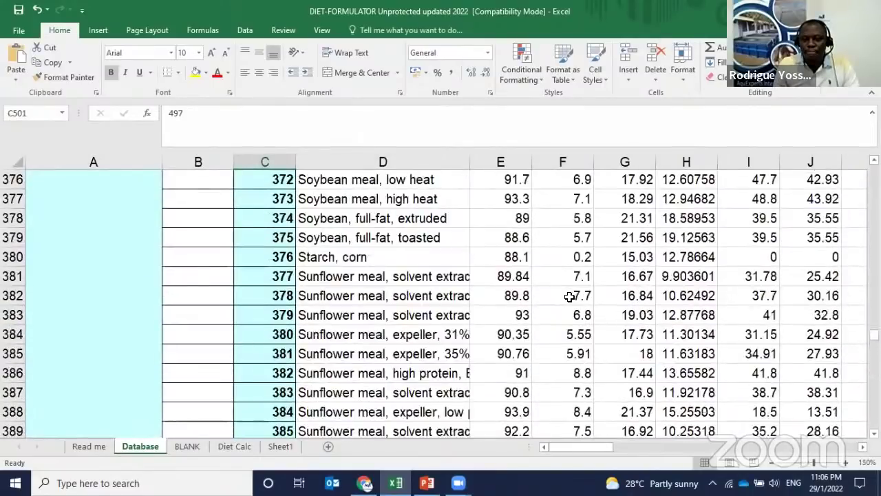
scroll(569, 296, up, 20)
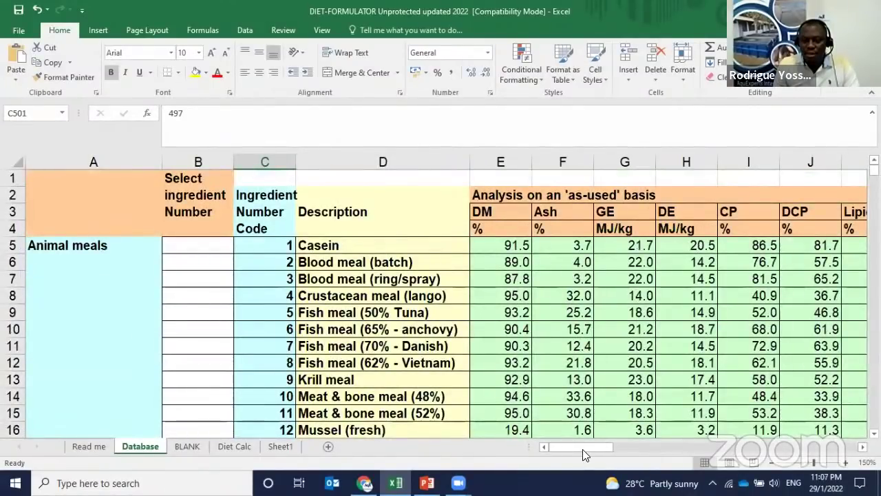
drag(592, 449, 731, 480)
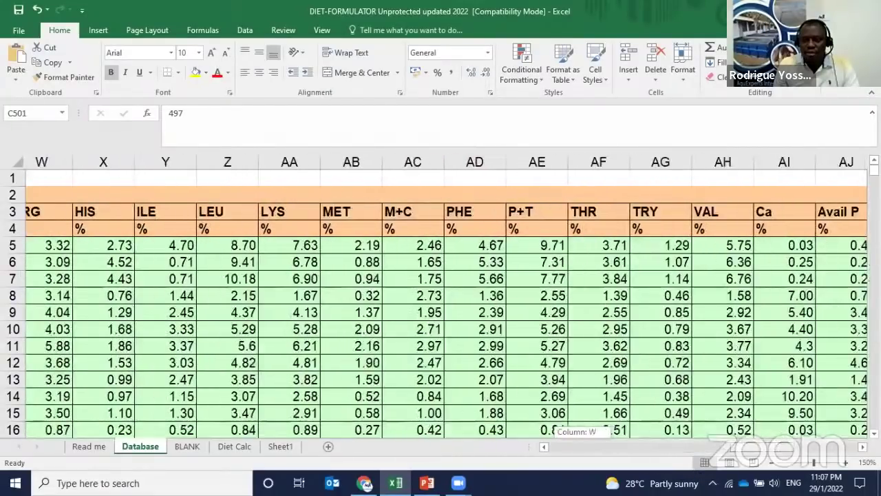
drag(571, 446, 581, 446)
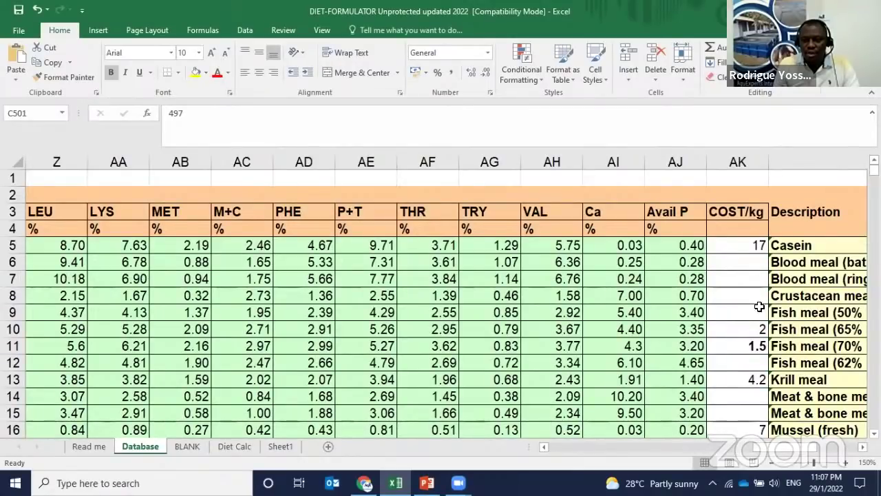
click(746, 334)
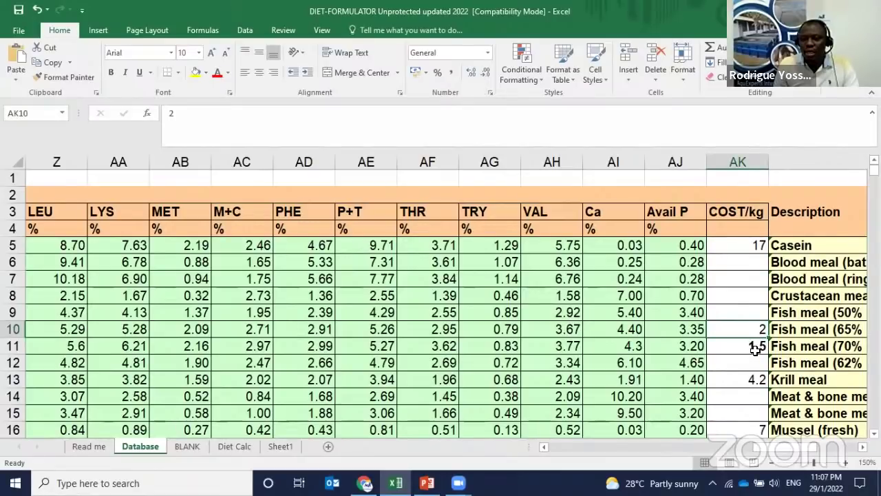
Check the COST/kg entries in the Database sheet for 70% fish meal, wheat gluten and corn gluten
click(757, 346)
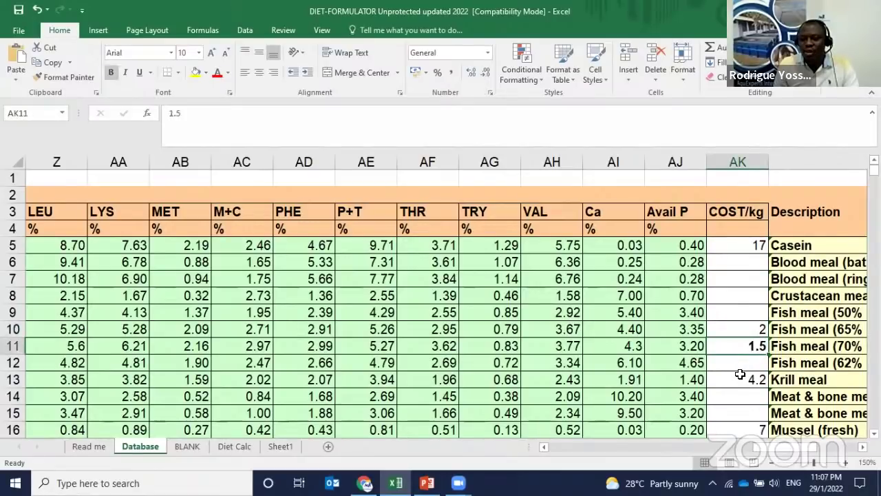
scroll(740, 374, down, 5)
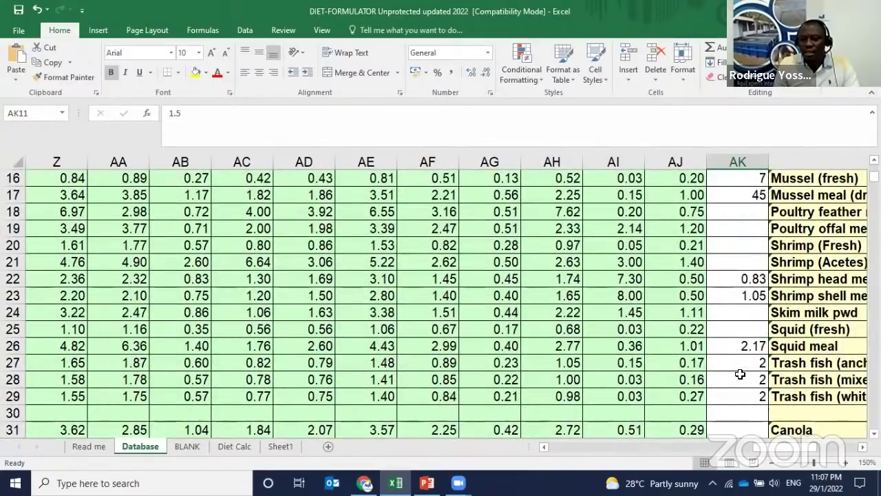
scroll(740, 373, down, 5)
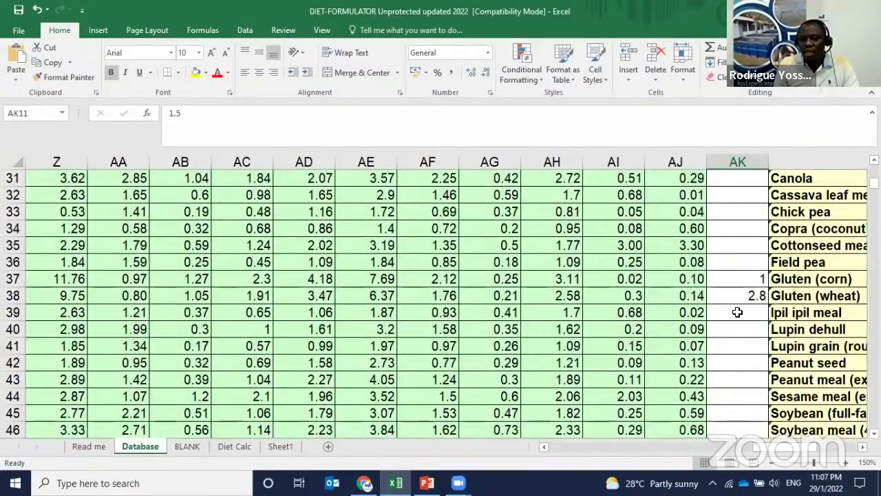
click(732, 297)
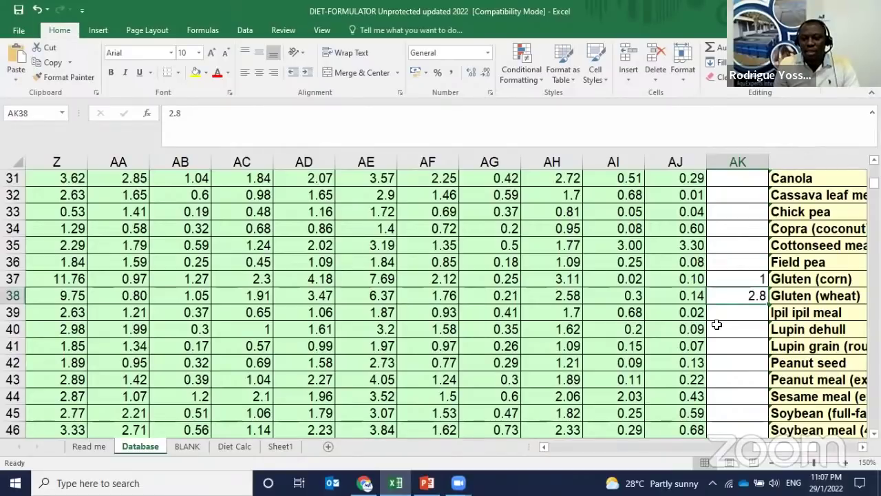
click(746, 282)
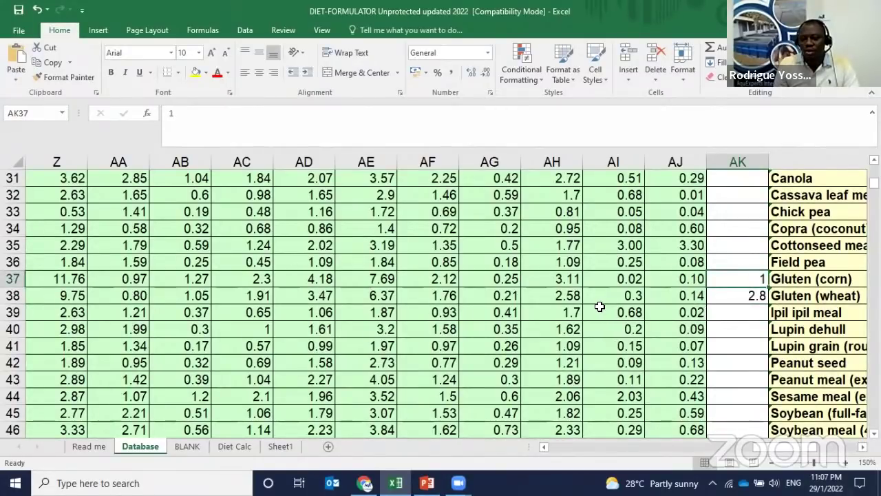
In Diet Calc, enter diet amounts of 12% for Fish meal (70% - Danish), 14% for Gluten (corn) and 20% for Soybean meal in C4:C6
click(232, 445)
scroll(210, 285, up, 10)
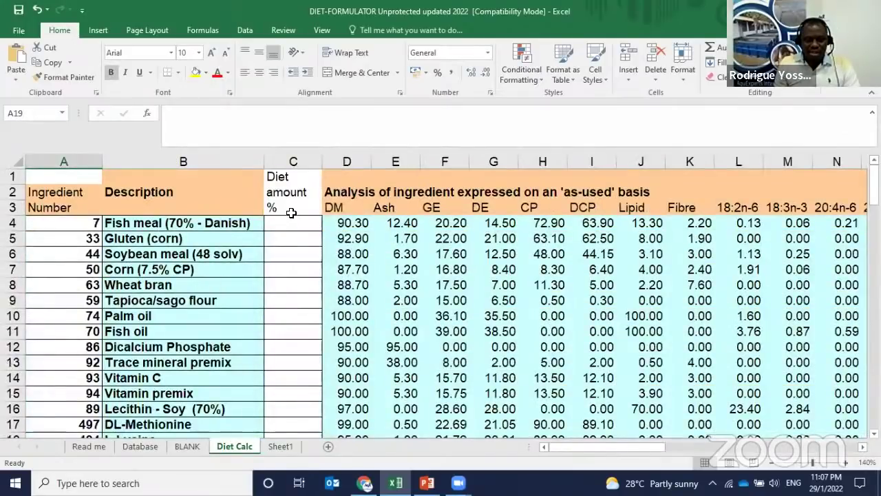
click(282, 233)
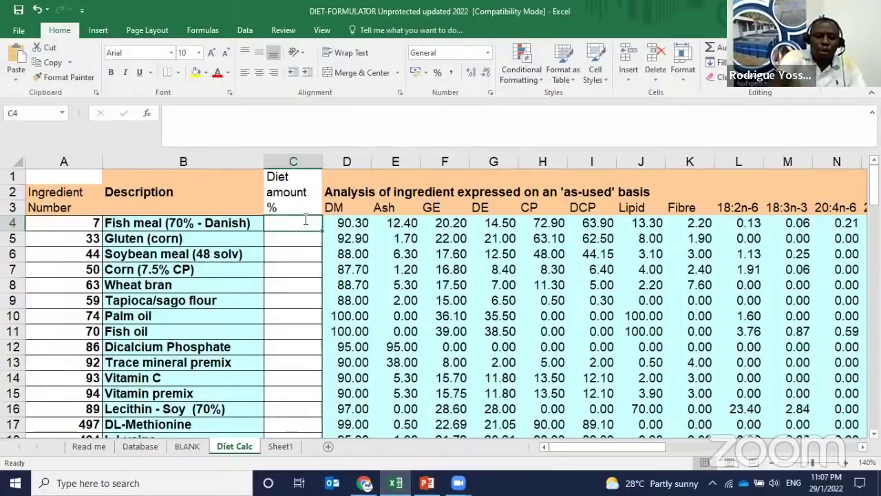
text(12)
key(Return)
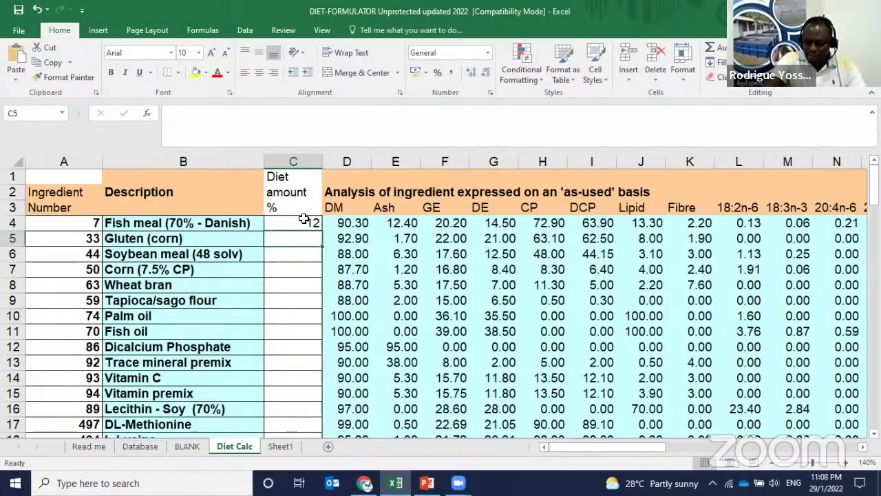
text(1)
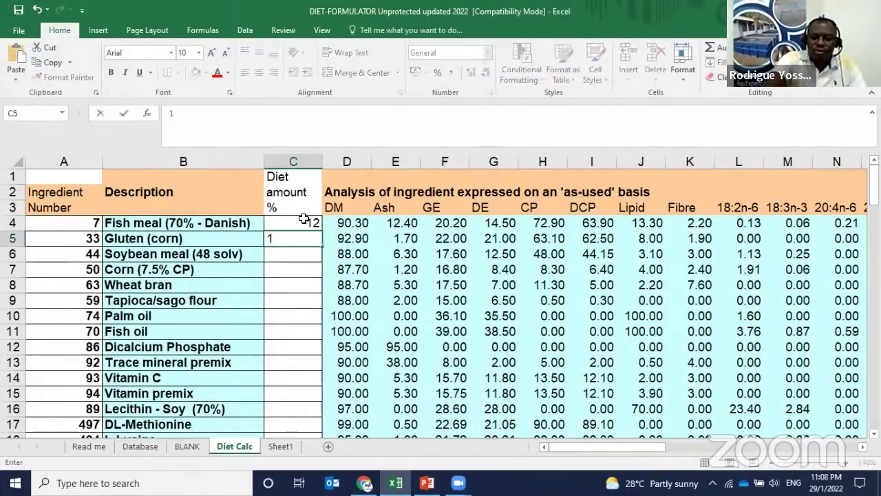
text(4)
key(Return)
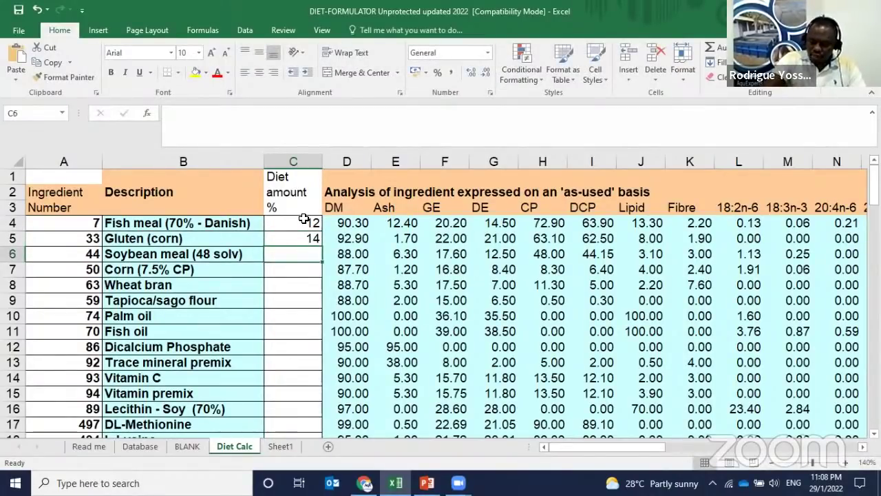
text(2)
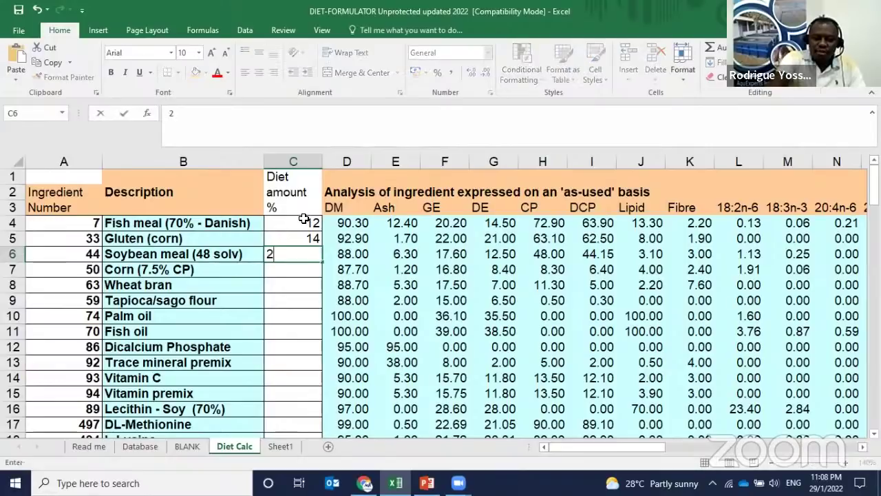
text(0)
key(Return)
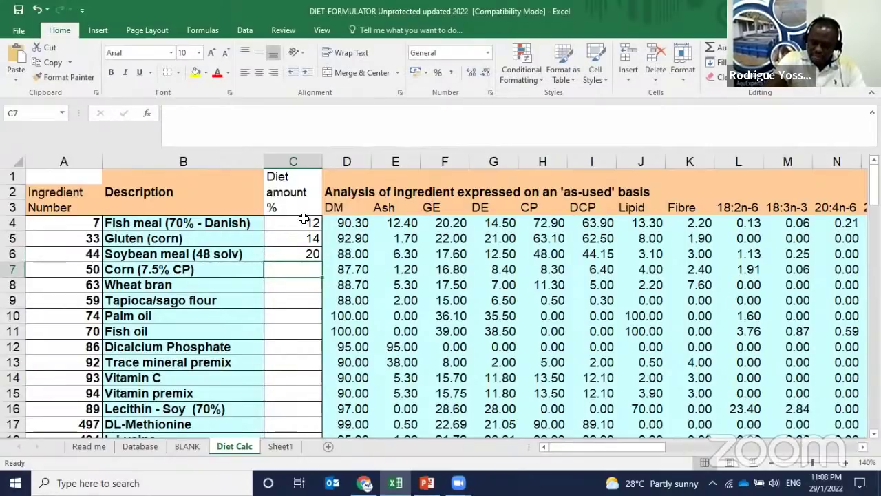
Enter diet amounts of 25% for Corn, 17% for Wheat bran, 2% for Tapioca/sago flour and 1% for Palm oil in C7:C10
text(25)
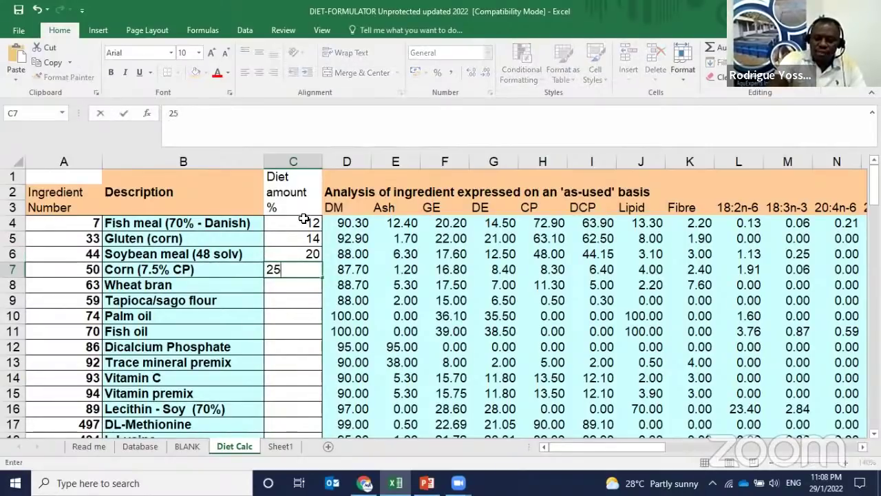
key(Return)
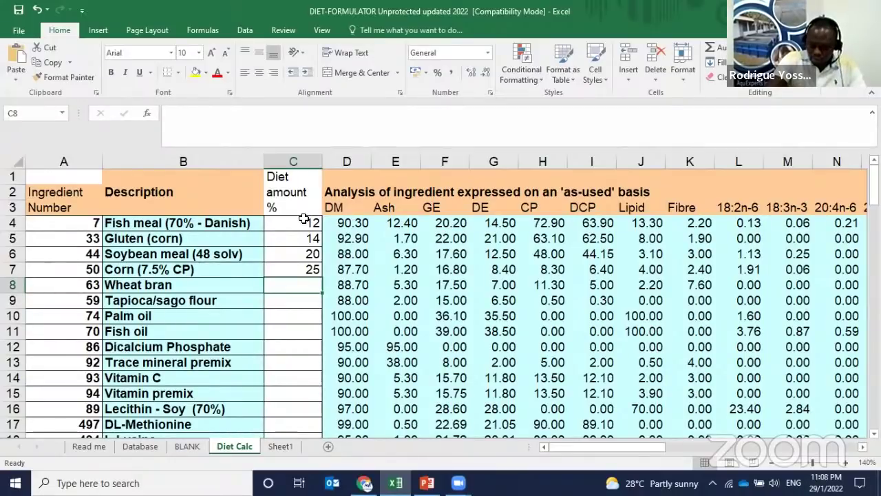
text(17)
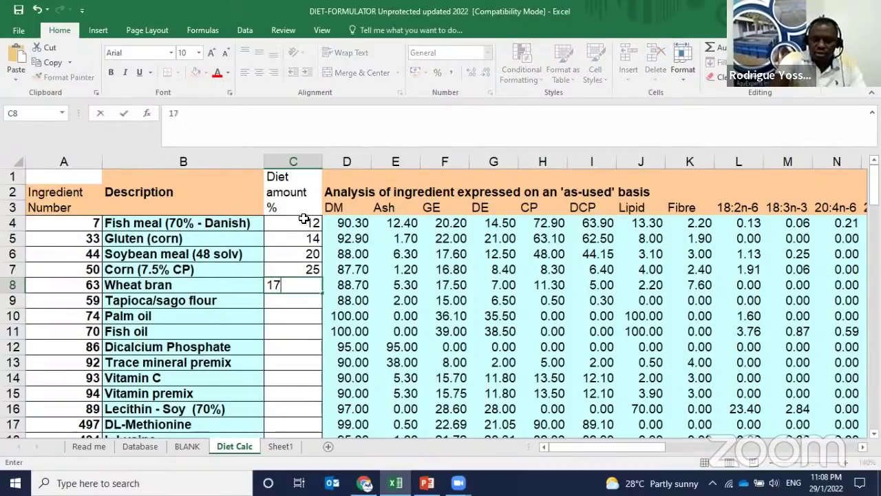
key(Return)
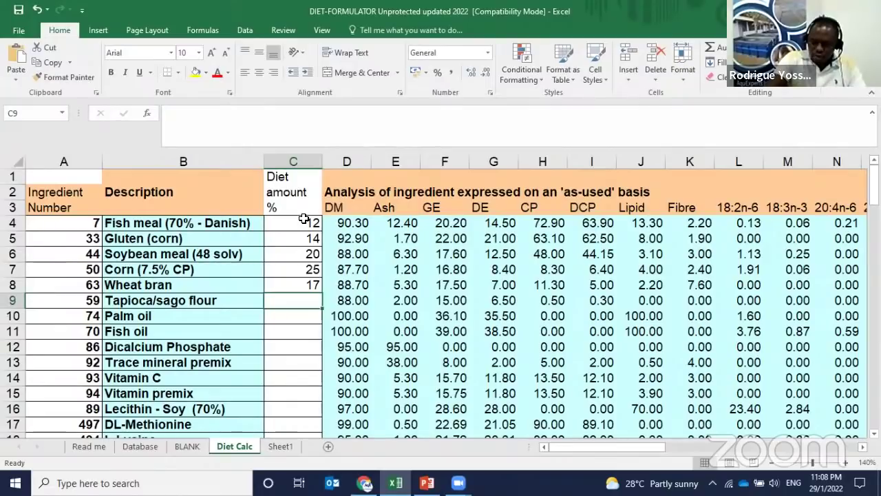
text(2)
key(Return)
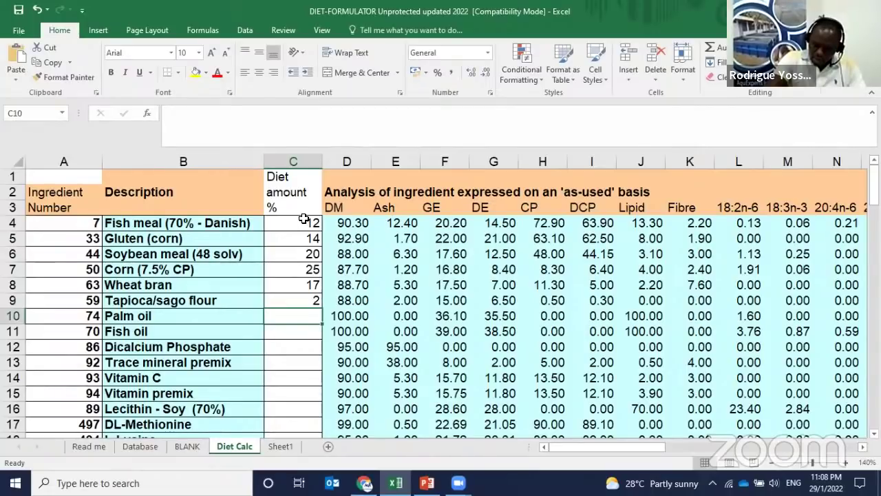
text(1)
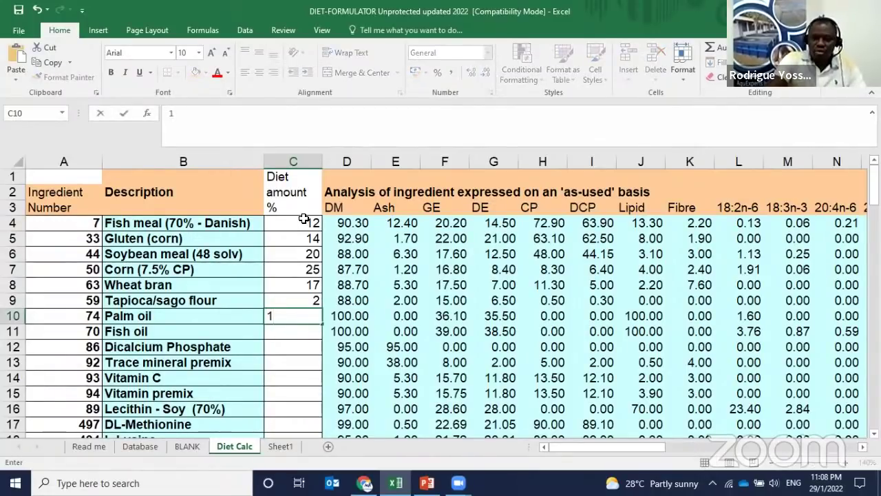
key(Return)
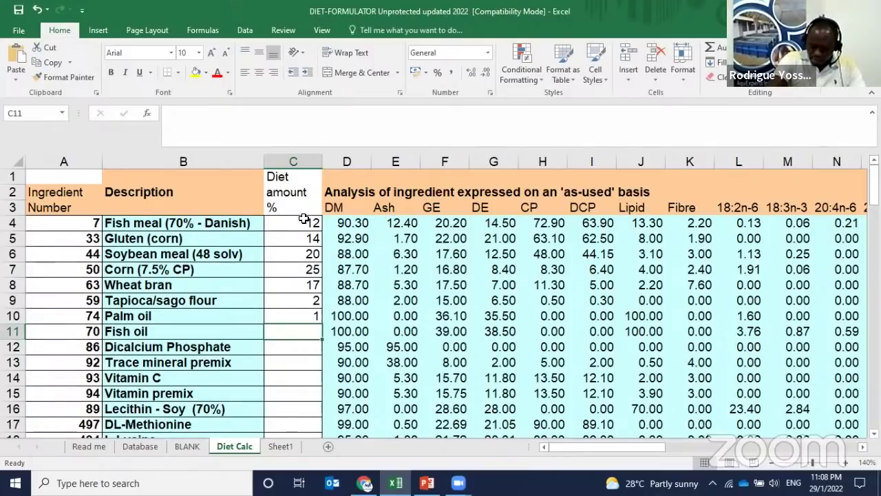
Set the diet amount of Fish oil in C11 to 1.9%
key(BackSpace)
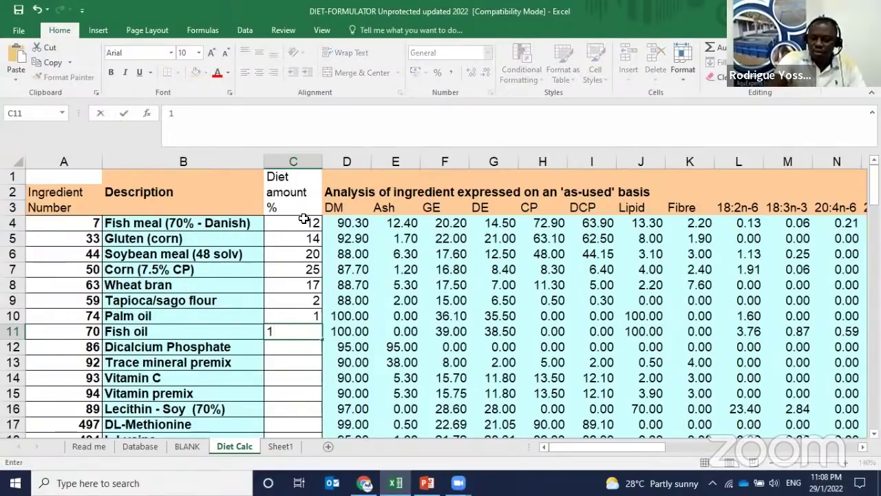
text(2)
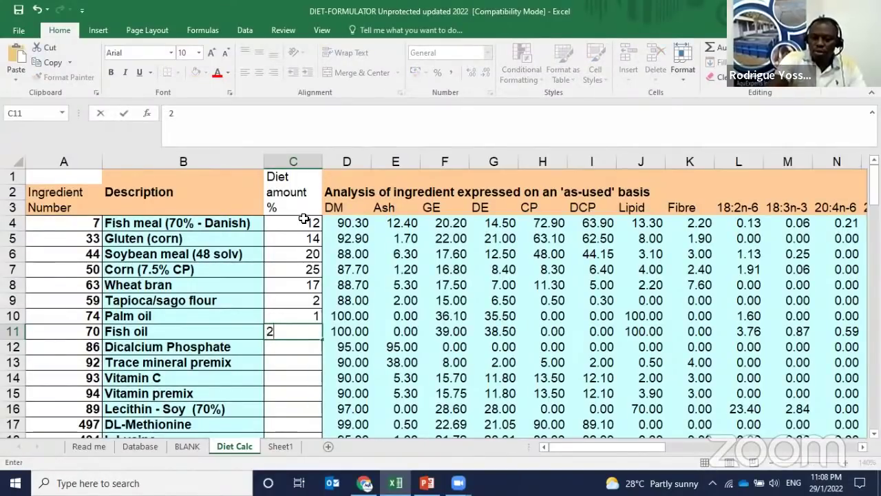
key(BackSpace)
text(1)
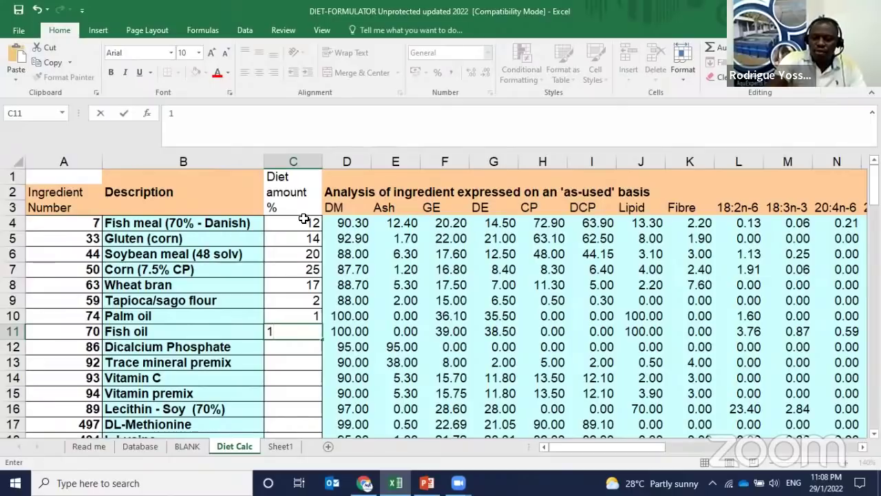
text(.0)
key(BackSpace)
text(9)
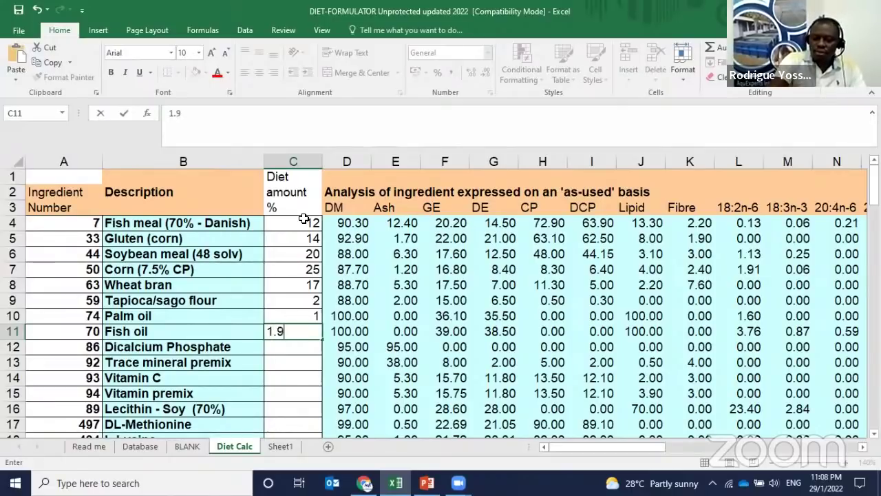
key(Return)
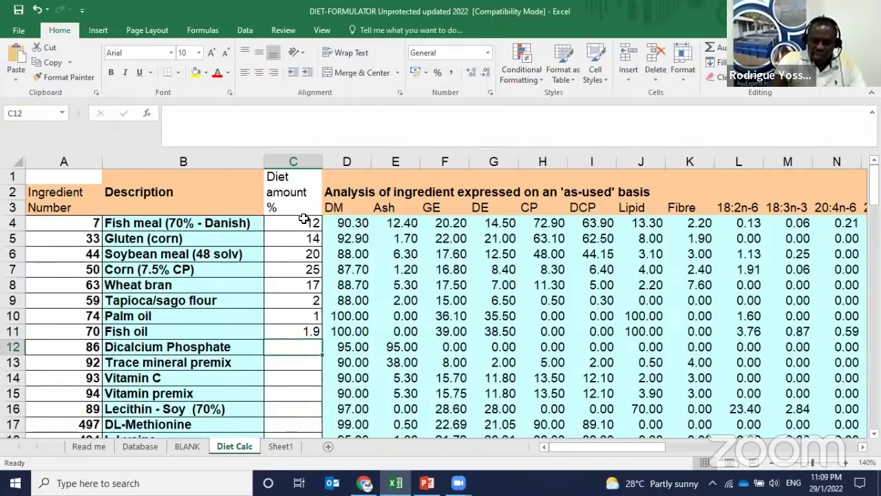
Enter a diet amount of 2% each for Dicalcium Phosphate and Trace mineral premix in C12:C13
text(2)
key(Return)
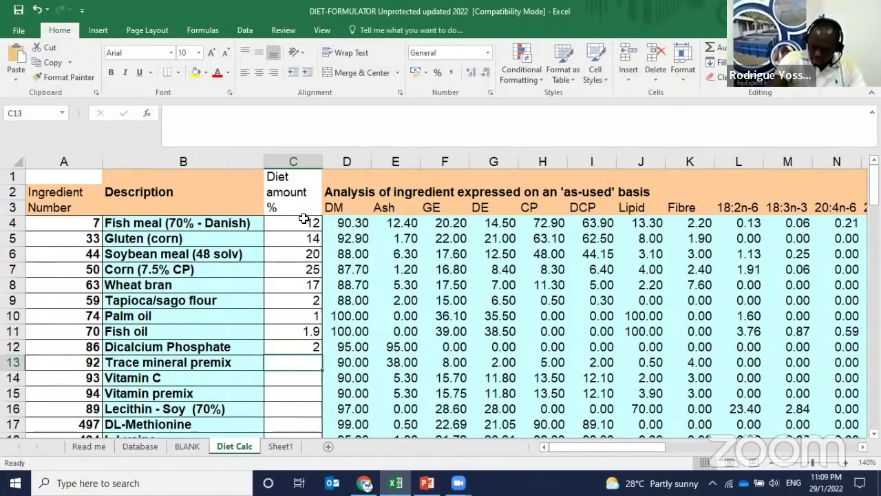
text(2)
key(Return)
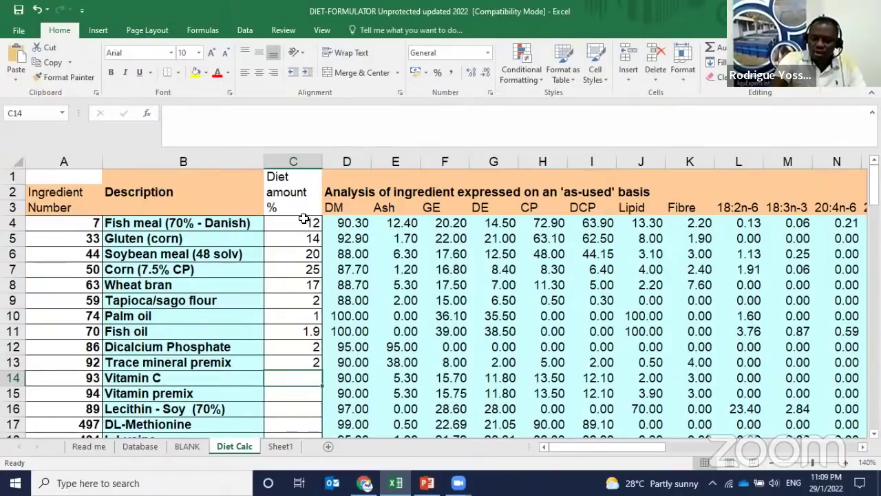
Enter diet amounts of 0.15% for Vitamin C and 0.75% for Vitamin premix in C14:C15
text(0)
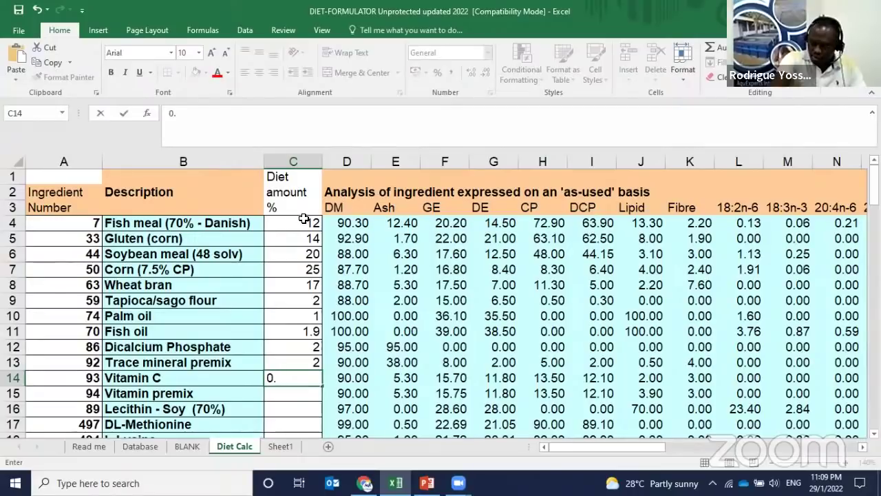
text(.15)
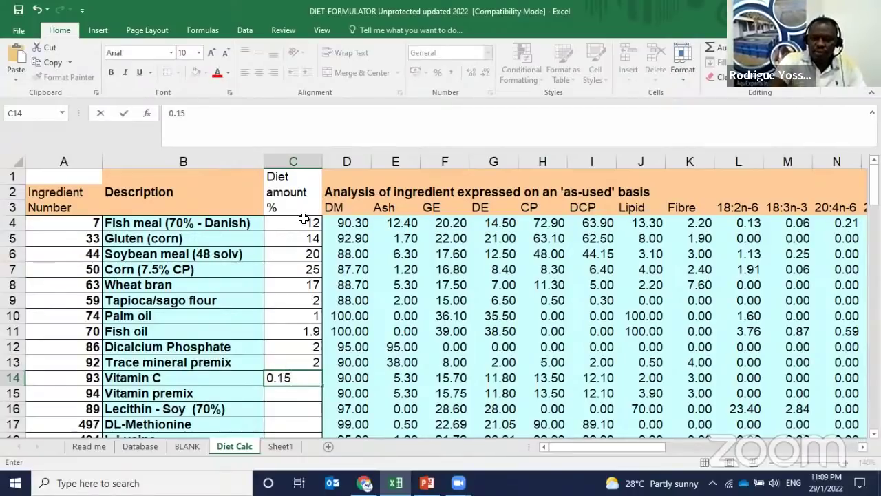
key(Return)
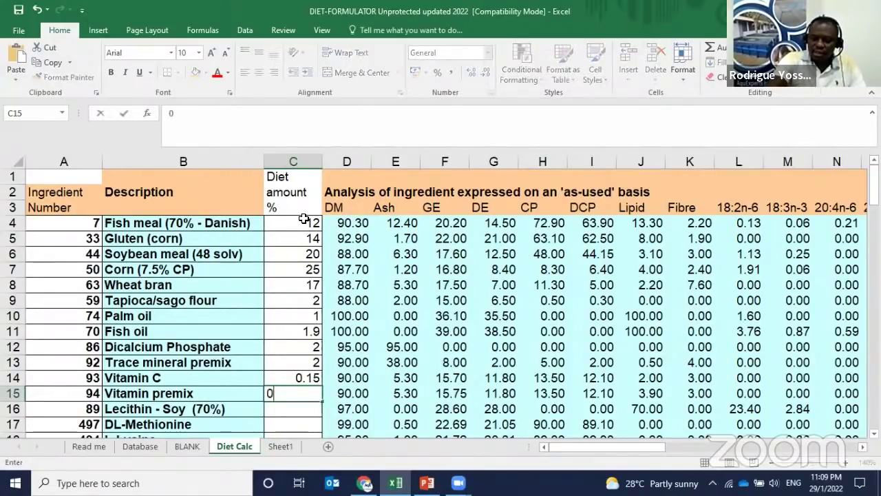
text(0.75)
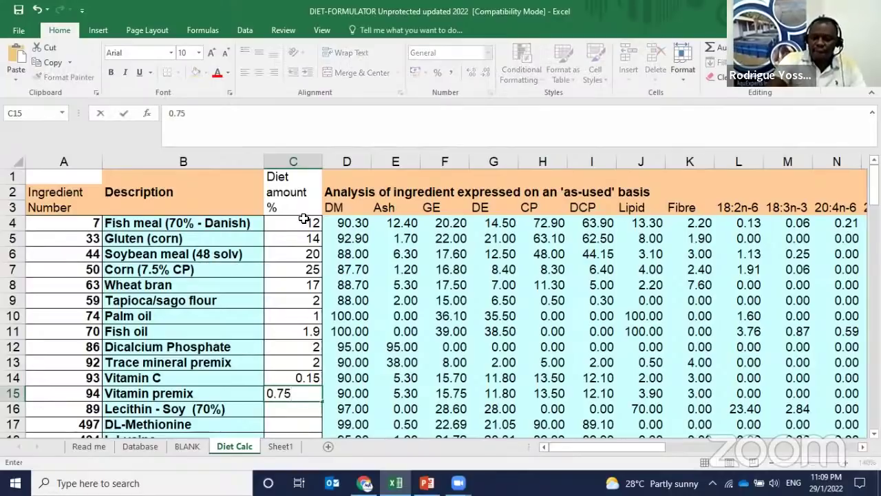
key(Return)
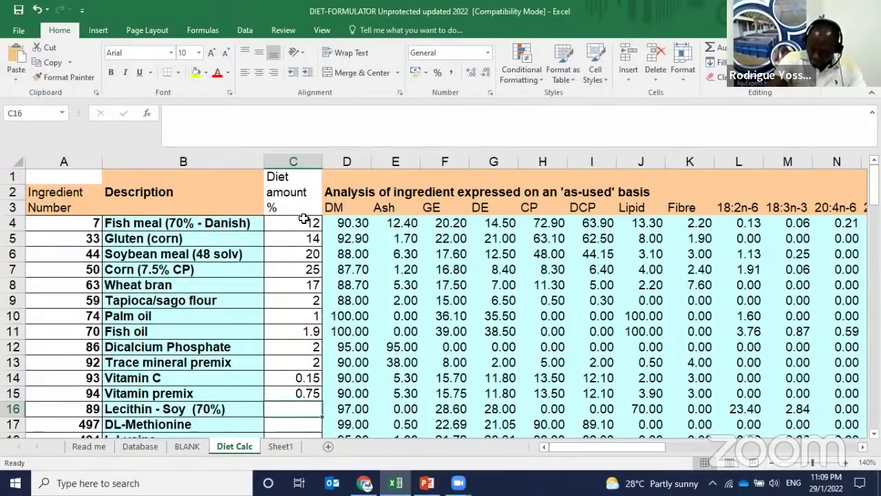
Enter diet amounts of 0.5% for Lecithin - Soy (70%) and 0.1% for DL-Methionine in C16:C17
text(0.5)
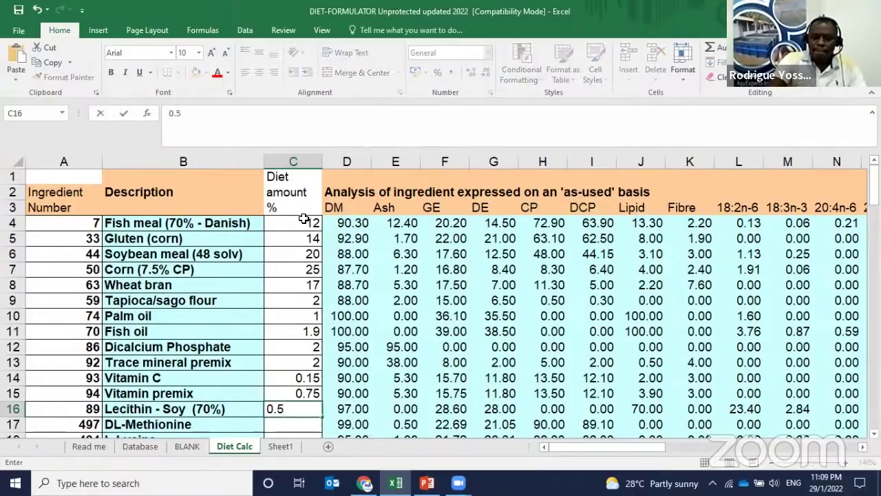
key(Return)
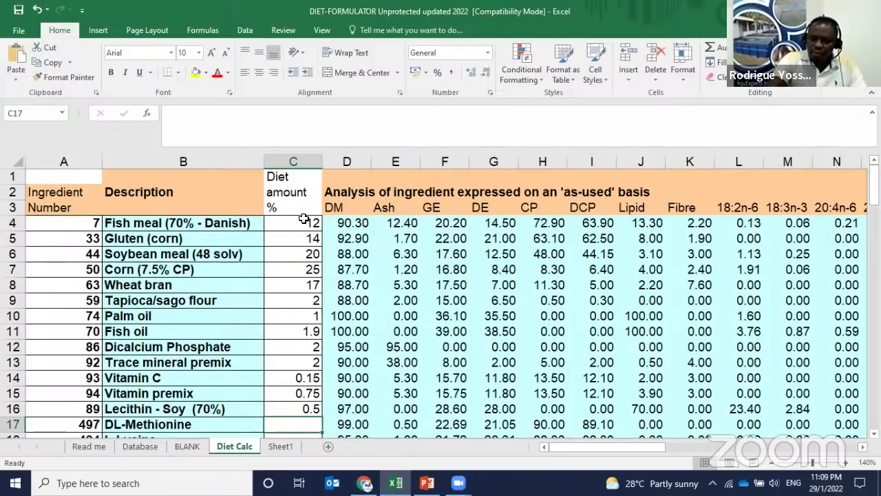
text(0.1)
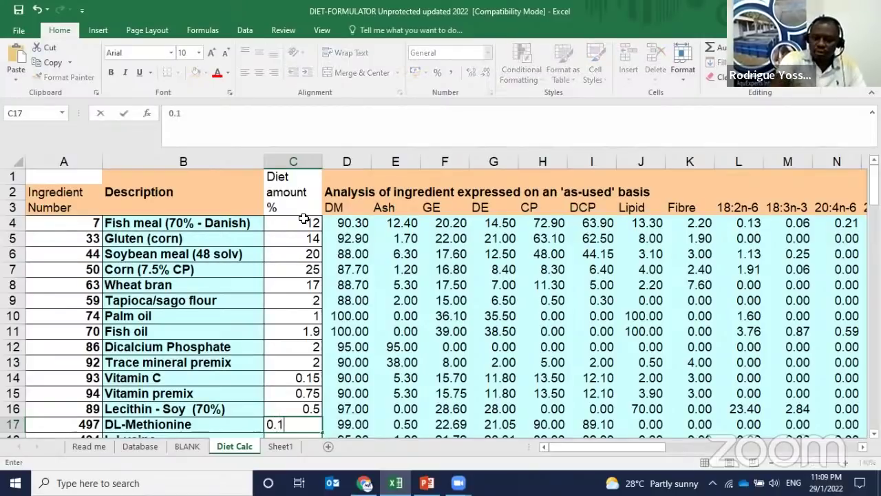
key(Return)
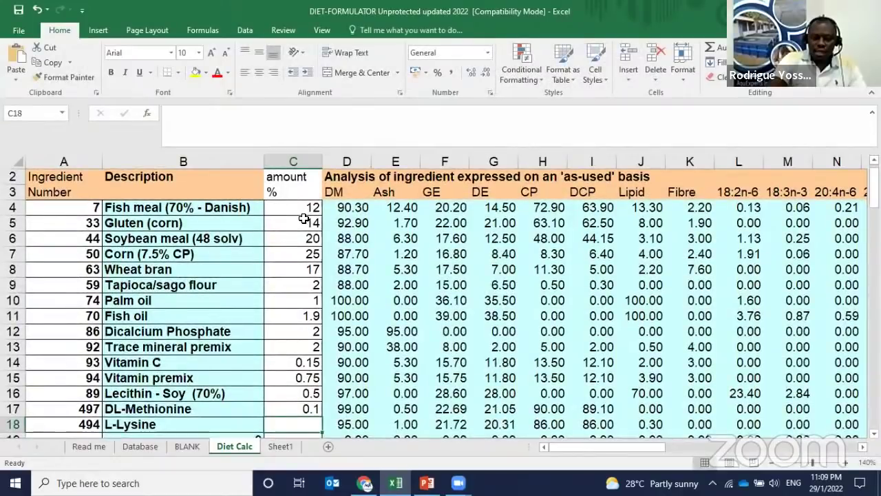
Enter a diet amount of 0.1% for L-Lysine in C18 and check the TOTAL in row 37
text(0.1)
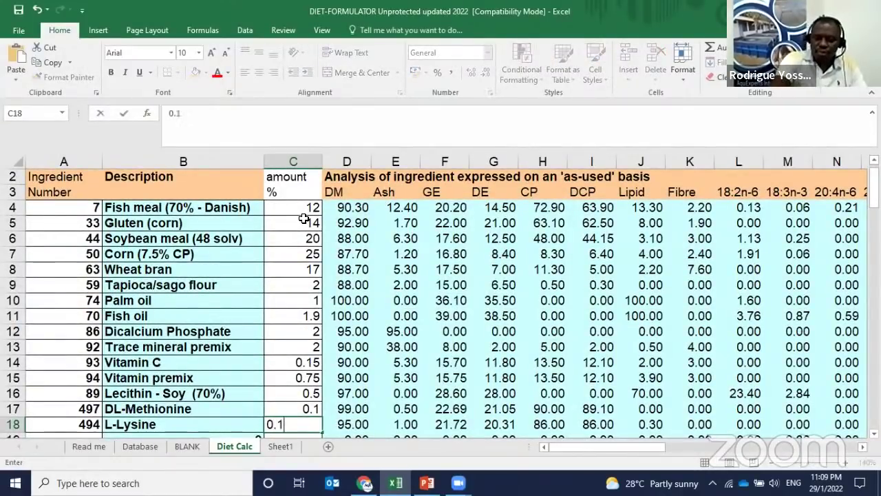
key(Return)
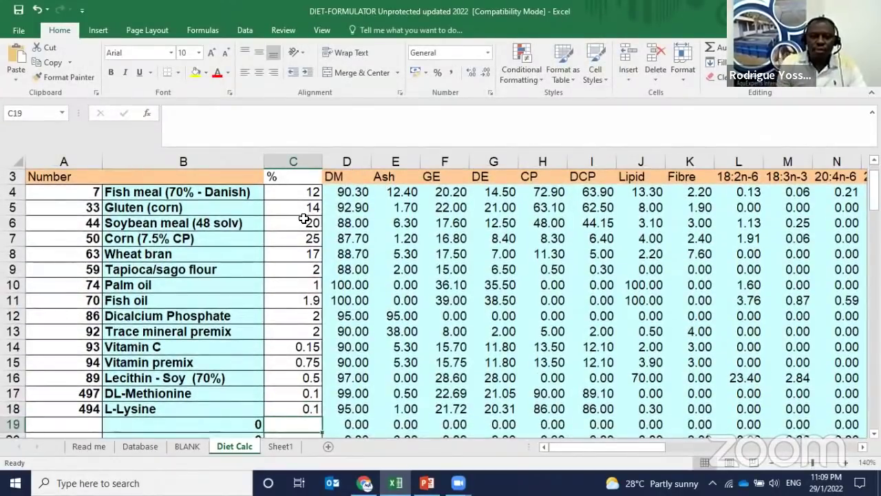
scroll(313, 293, down, 10)
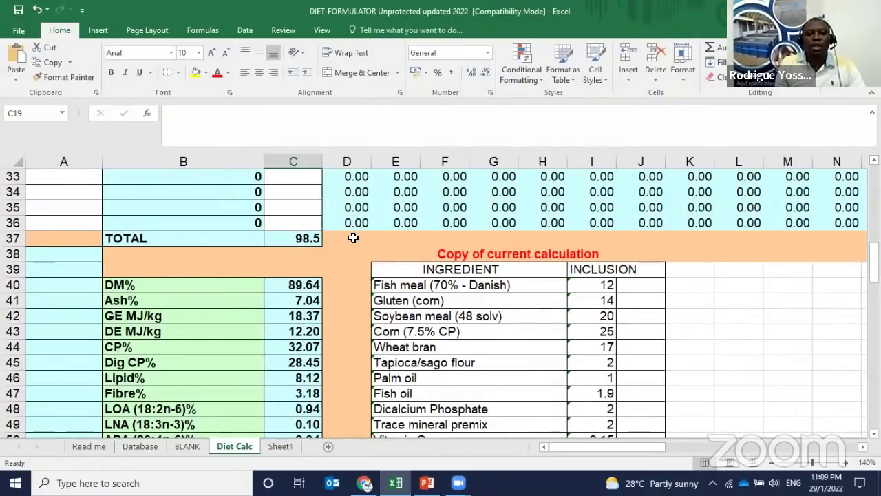
scroll(299, 239, up, 10)
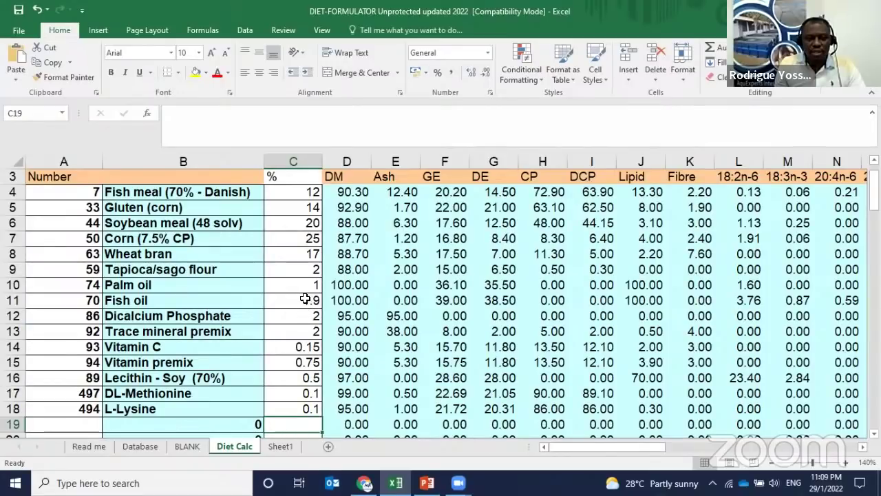
Check the TOTAL in row 37 and raise the Wheat bran diet amount in C8 to 18.75%
click(296, 252)
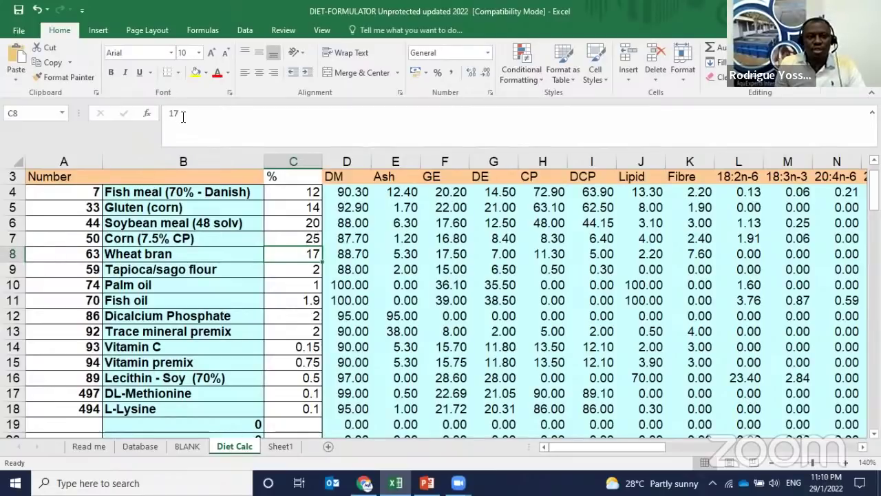
scroll(264, 286, down, 10)
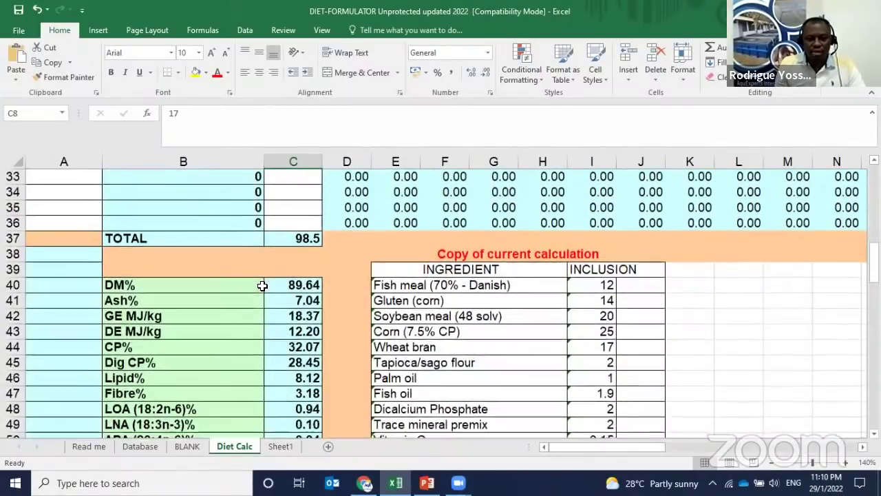
scroll(262, 286, up, 2)
scroll(263, 286, up, 9)
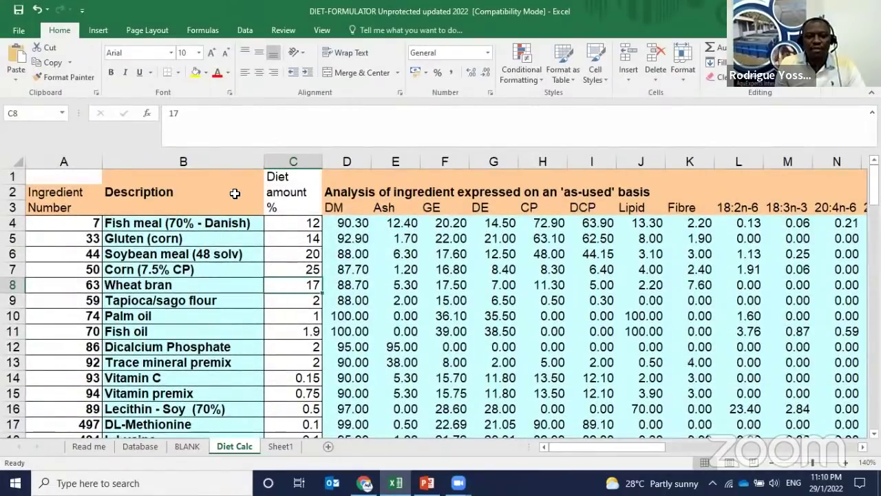
click(186, 117)
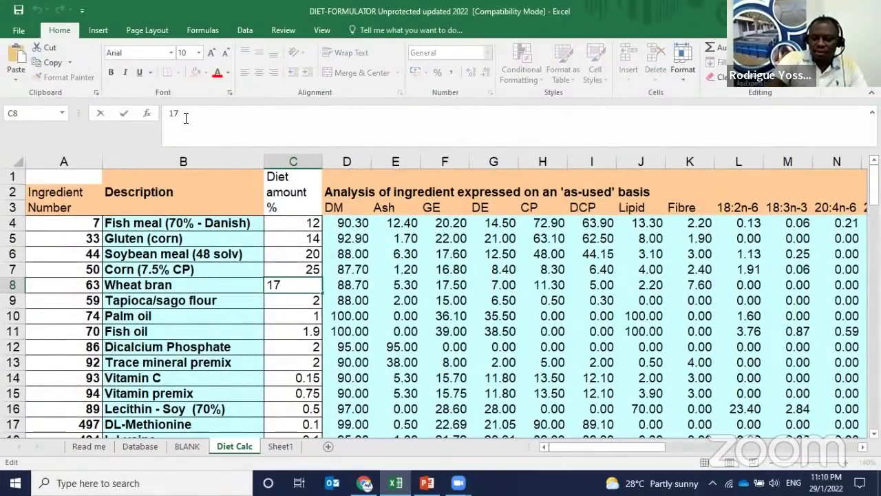
key(BackSpace)
text(8)
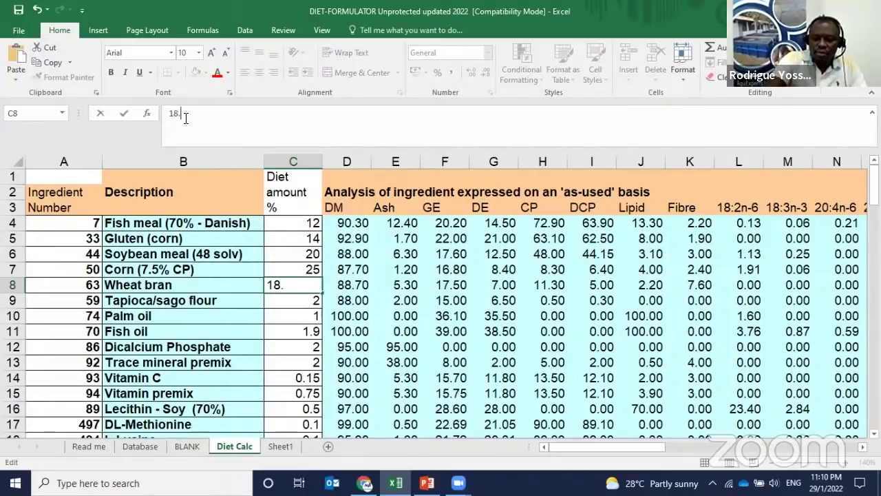
text(.75)
key(Return)
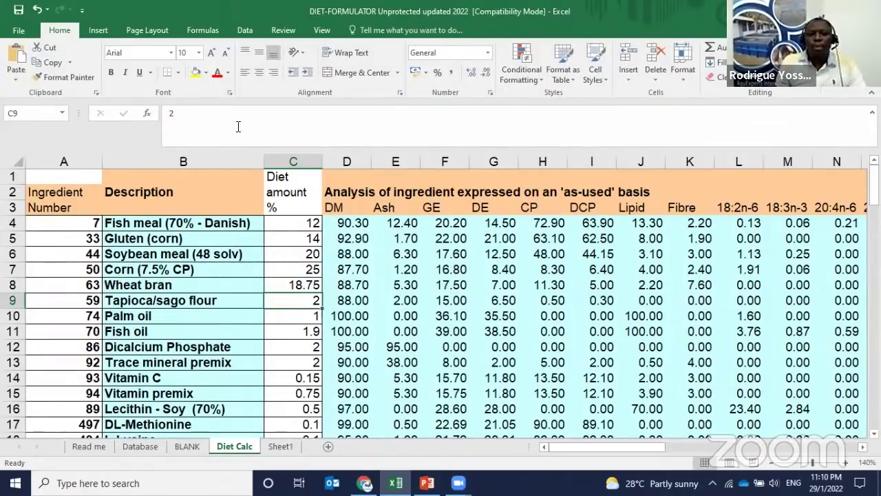
Recheck the TOTAL in row 37 and set the Wheat bran diet amount in C8 to 18.5%
scroll(305, 335, down, 10)
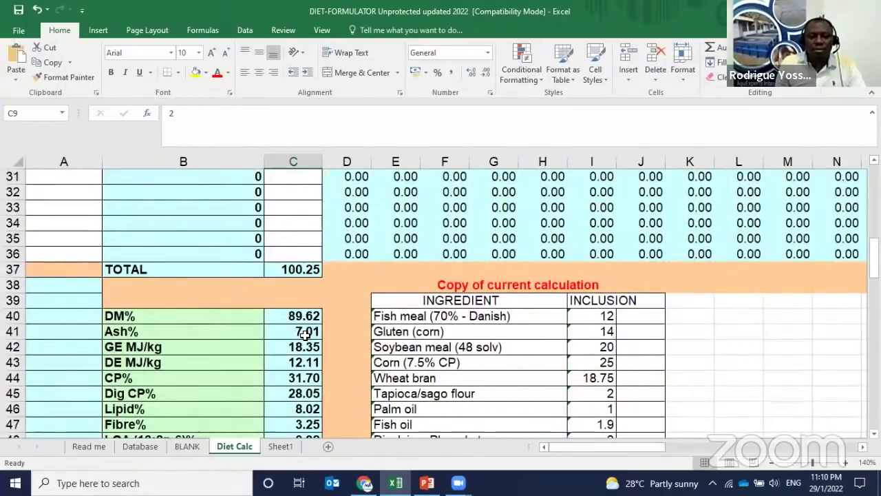
scroll(305, 335, up, 10)
click(309, 286)
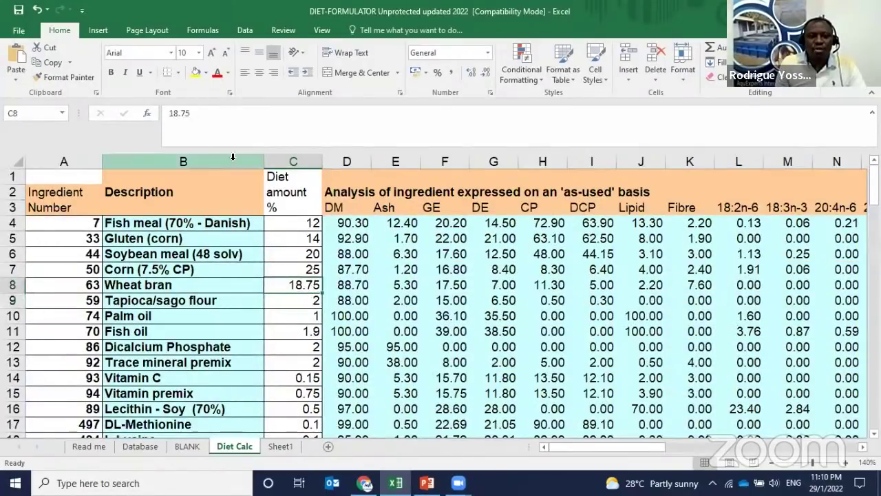
click(197, 122)
key(BackSpace)
key(BackSpace)
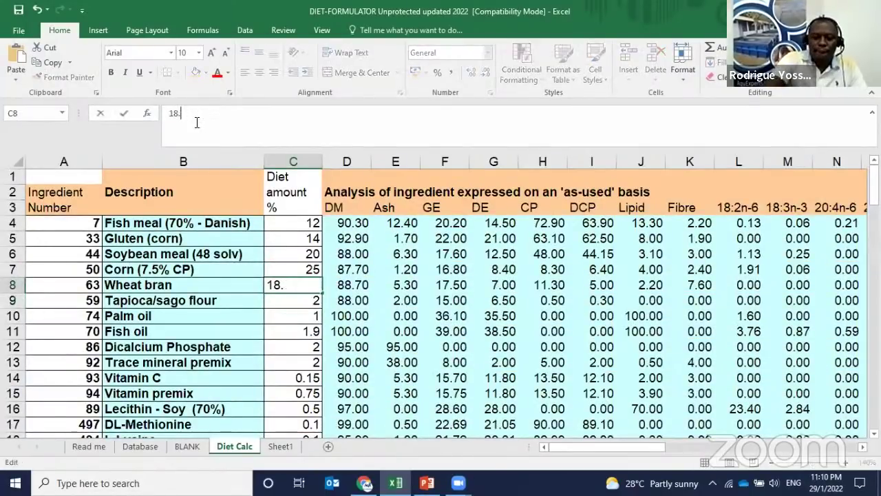
text(5)
key(Return)
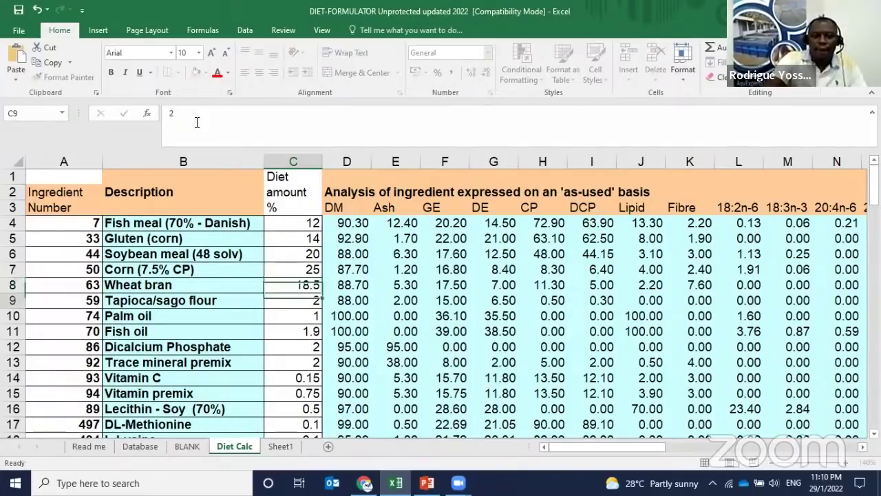
Review the diet's TOTAL, CP% and Lipid% in the nutrient summary below the ingredient list
scroll(289, 292, down, 10)
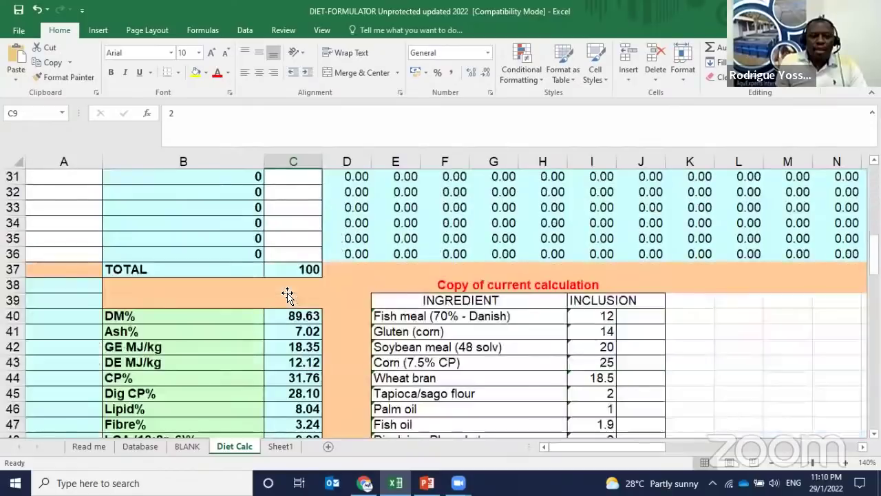
click(303, 378)
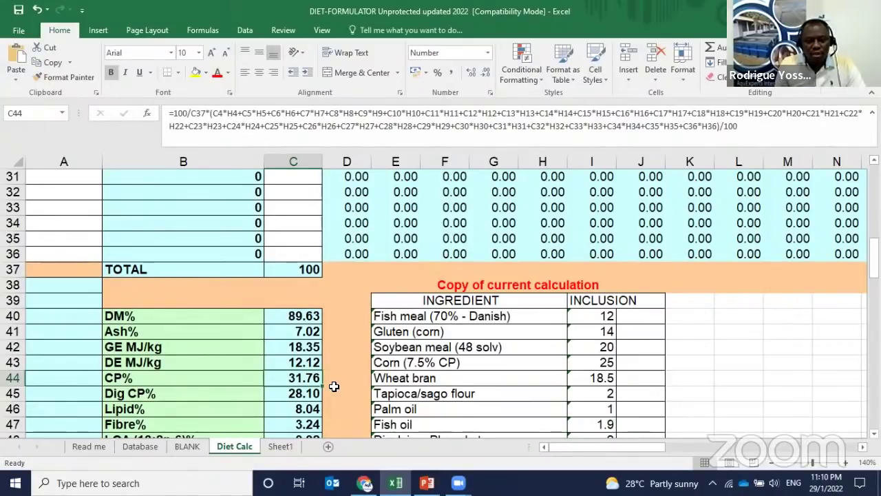
scroll(335, 386, down, 5)
scroll(334, 386, up, 4)
scroll(334, 386, up, 1)
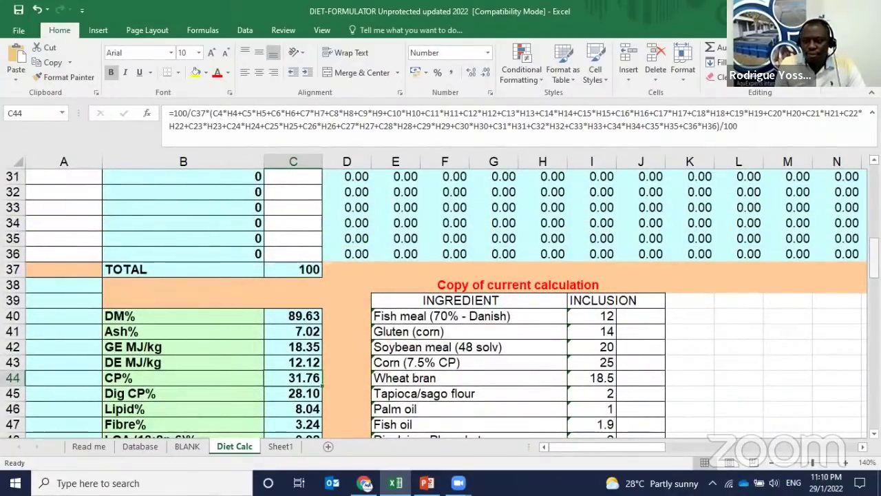
drag(872, 256, 872, 266)
scroll(413, 310, down, 1)
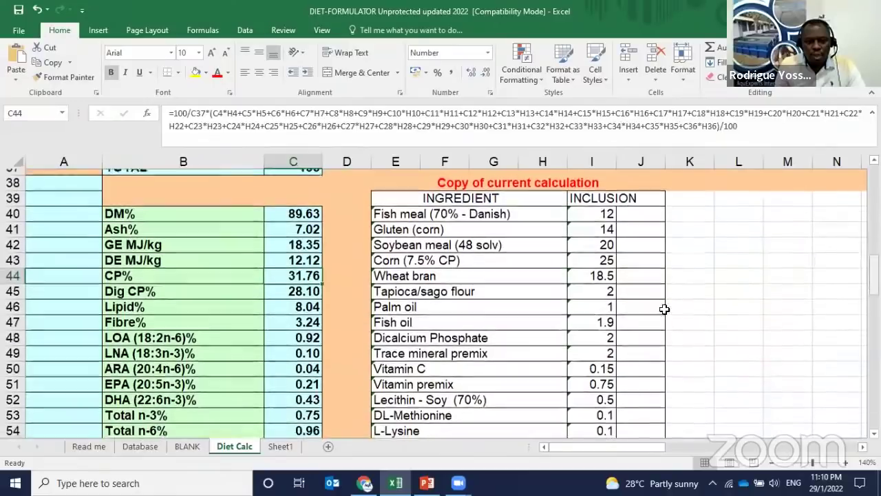
scroll(192, 312, up, 1)
drag(163, 298, 288, 300)
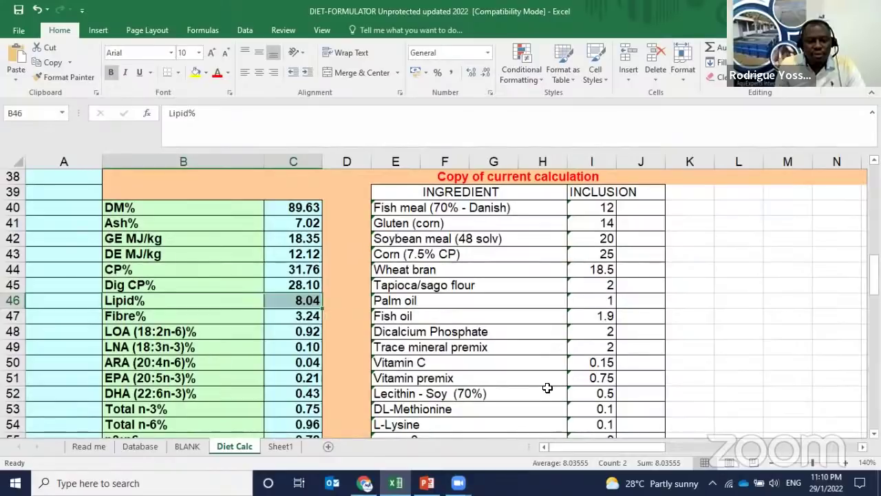
Examine Dig CP% and COST/kg in the nutrient summary, and return to the CP% result
mouse_move(872, 272)
mouse_down()
mouse_move(873, 283)
mouse_move(872, 275)
mouse_up()
click(294, 238)
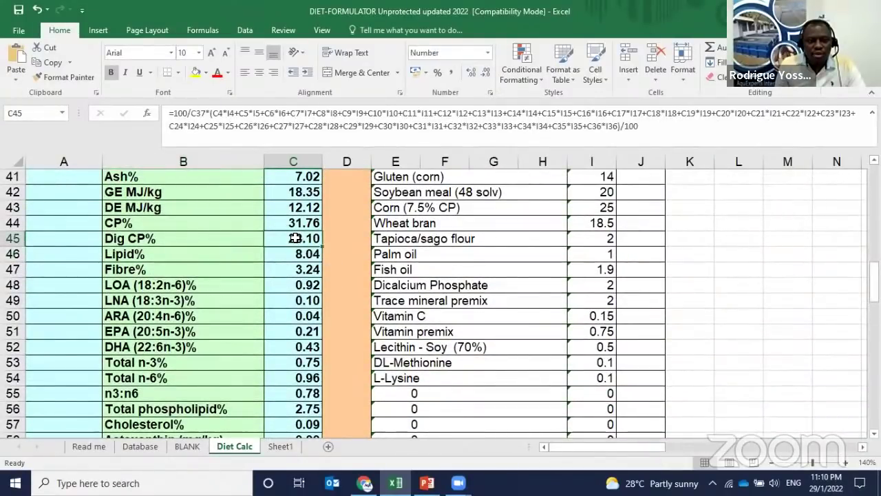
drag(873, 278, 872, 289)
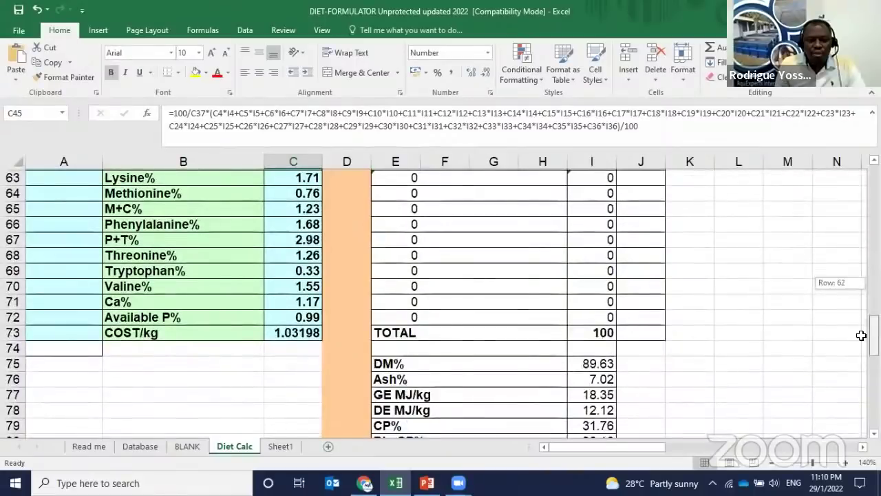
click(278, 335)
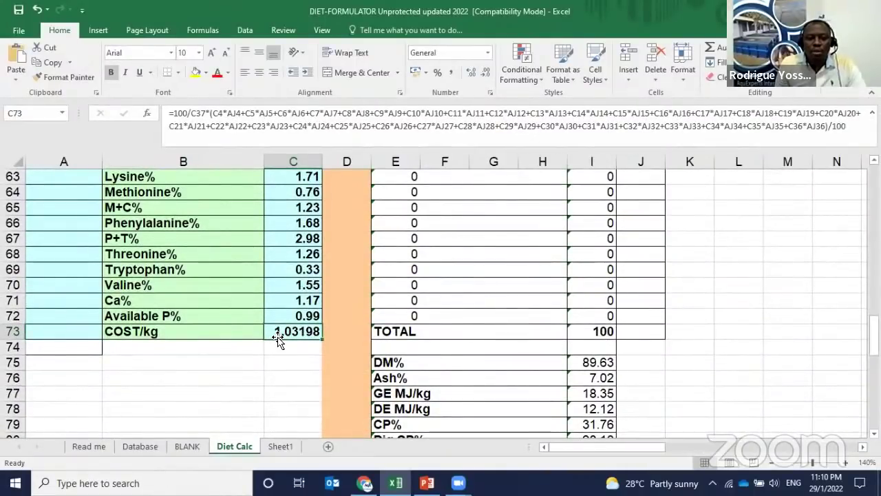
scroll(278, 338, up, 10)
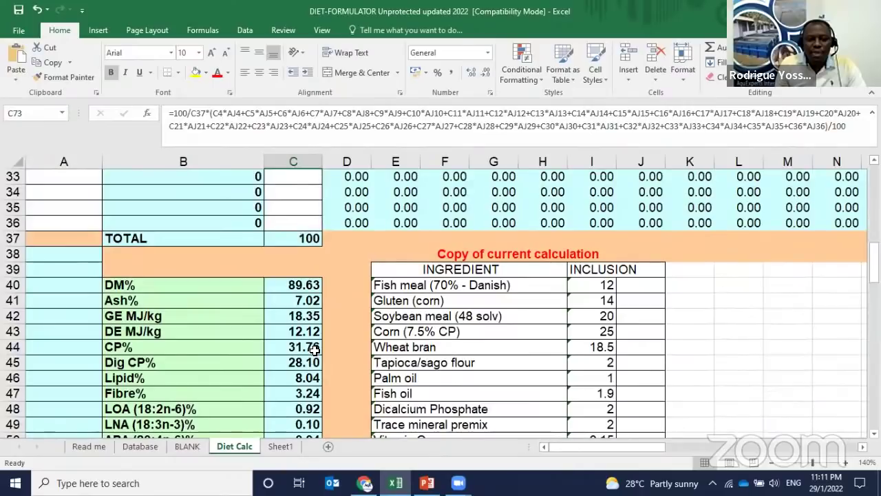
click(305, 347)
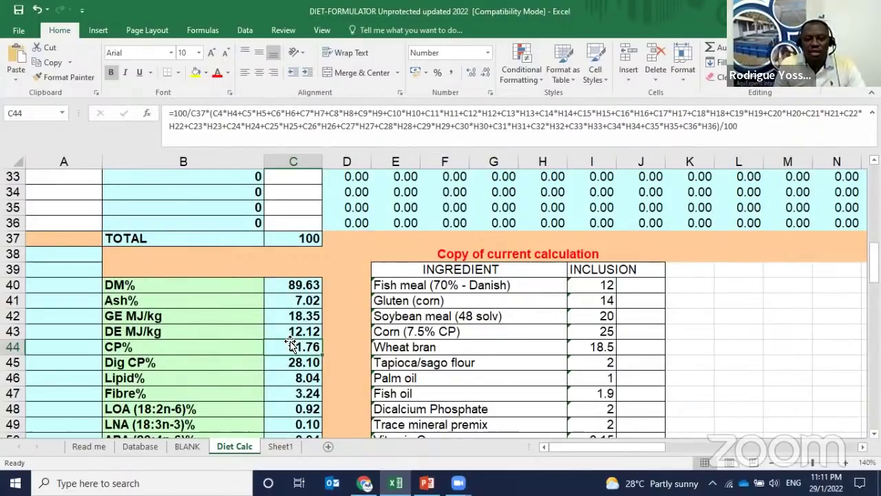
Set the diet amount of Gluten (corn) in C5 to 14.75%
scroll(289, 339, up, 11)
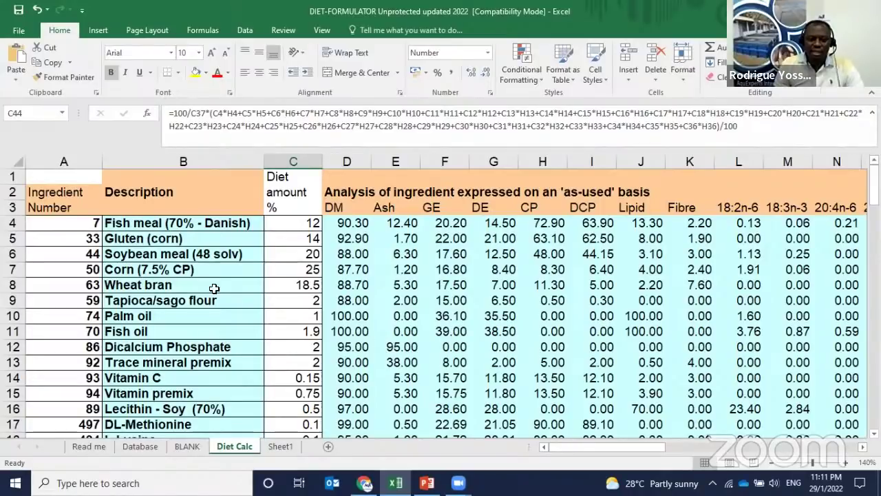
click(299, 223)
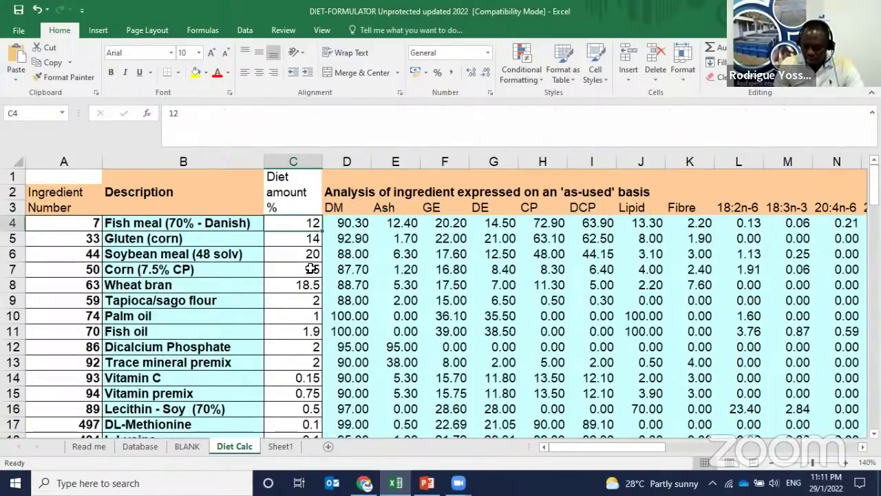
click(296, 239)
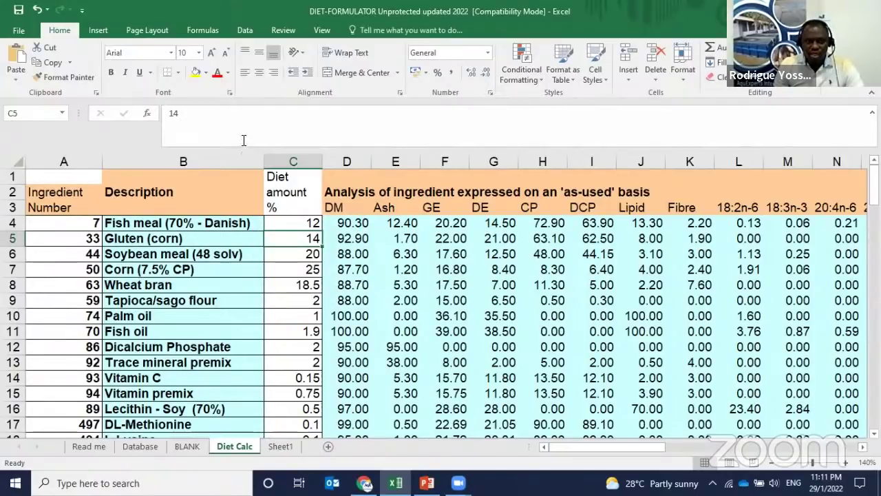
click(231, 117)
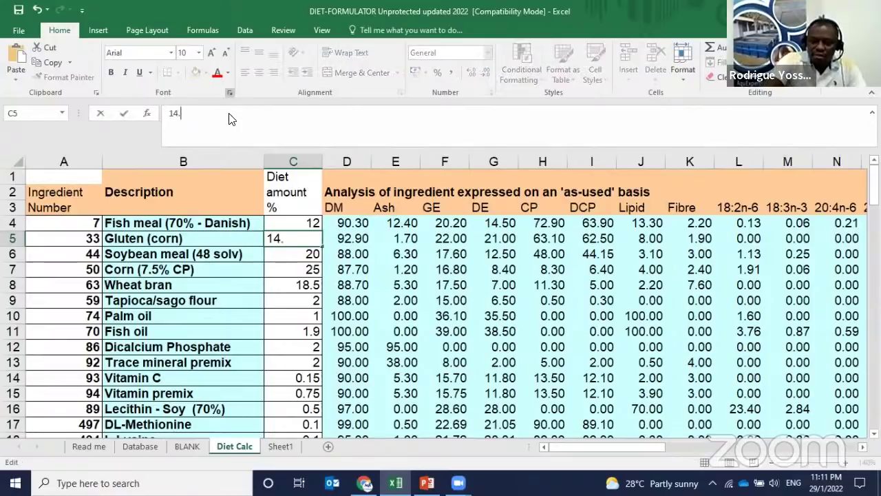
text(.75)
key(Return)
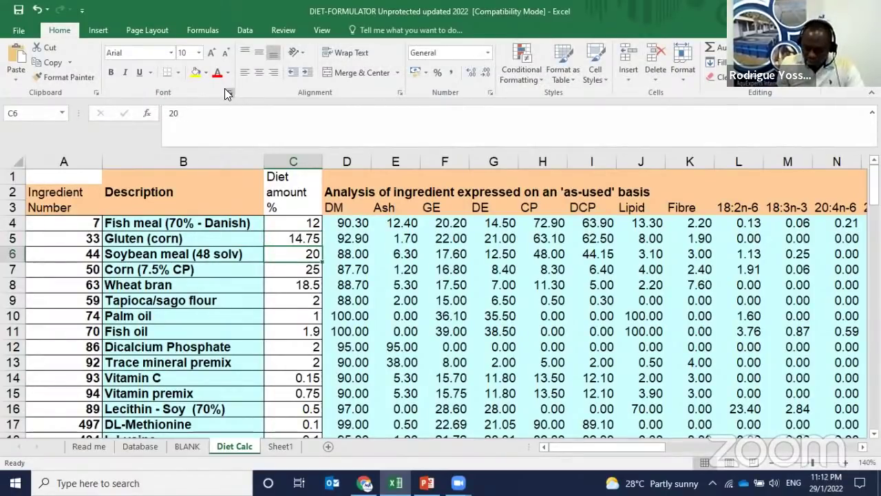
Set the diet amounts of Soybean meal (48 solv) in C6 to 20.9% and Wheat bran in C8 to 17%
click(253, 114)
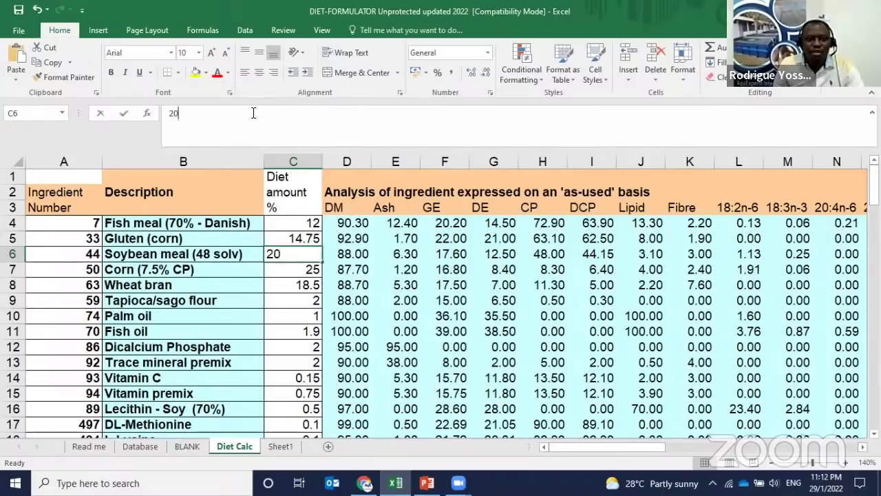
text(.9)
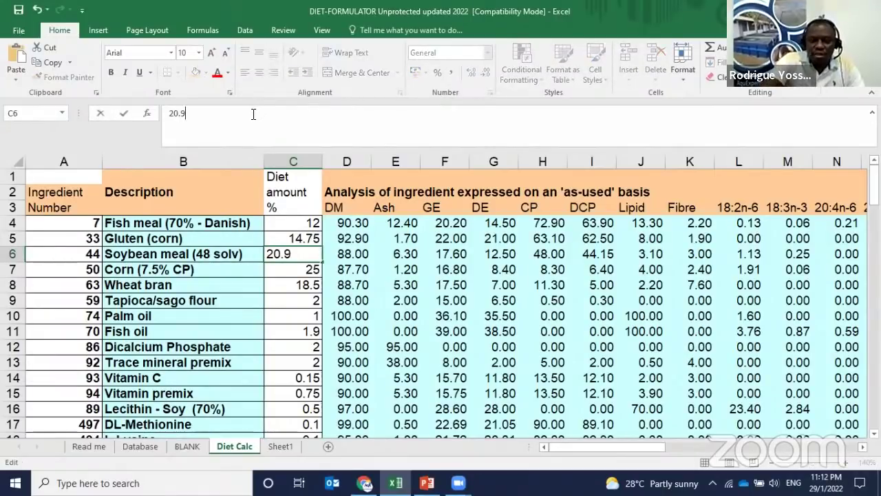
key(Return)
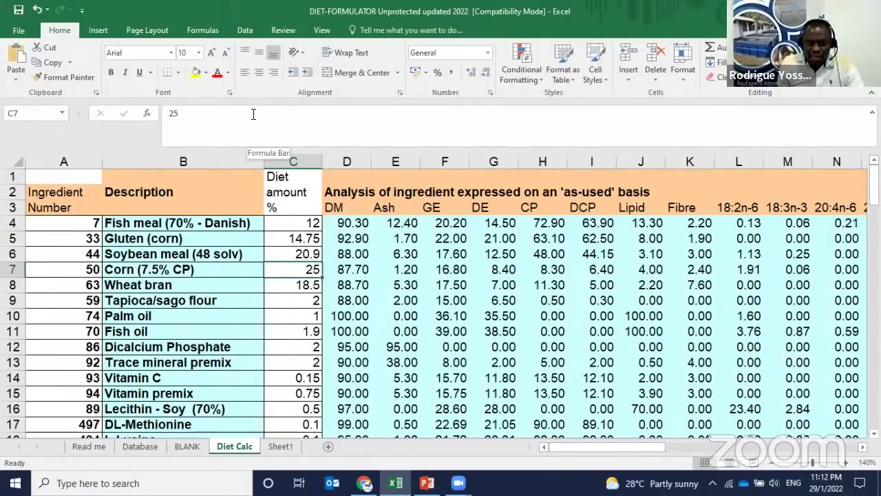
key(Return)
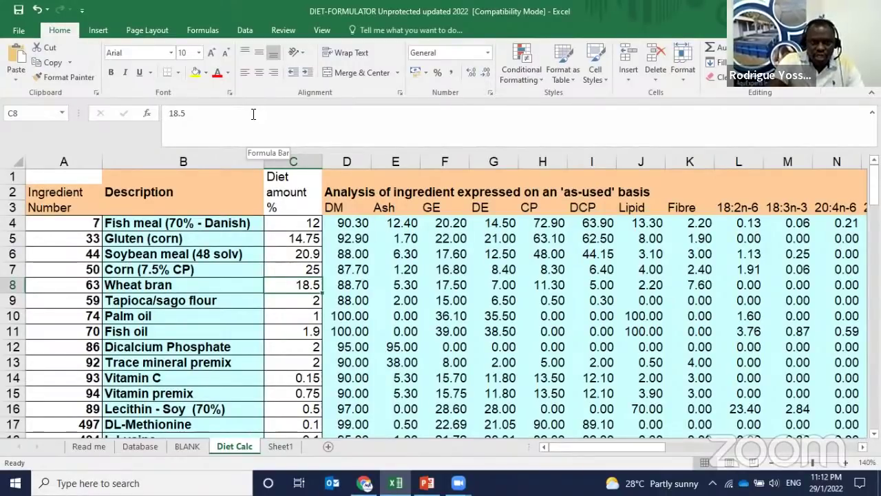
text(17)
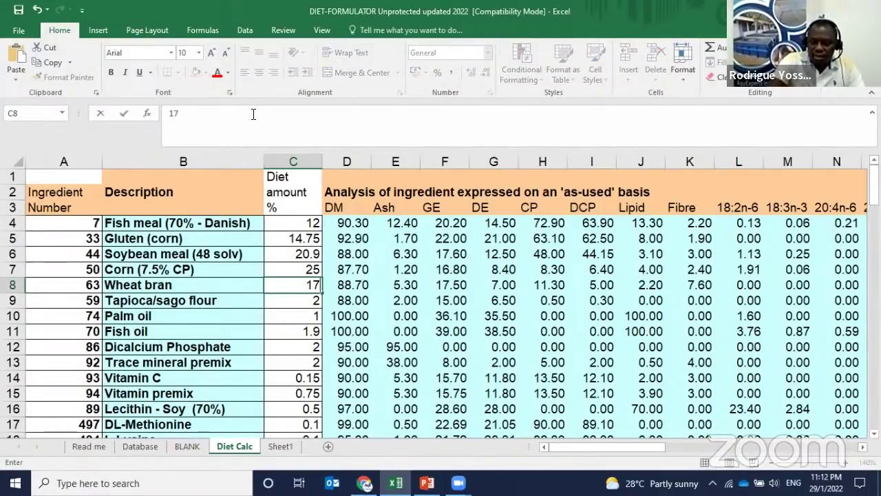
key(Return)
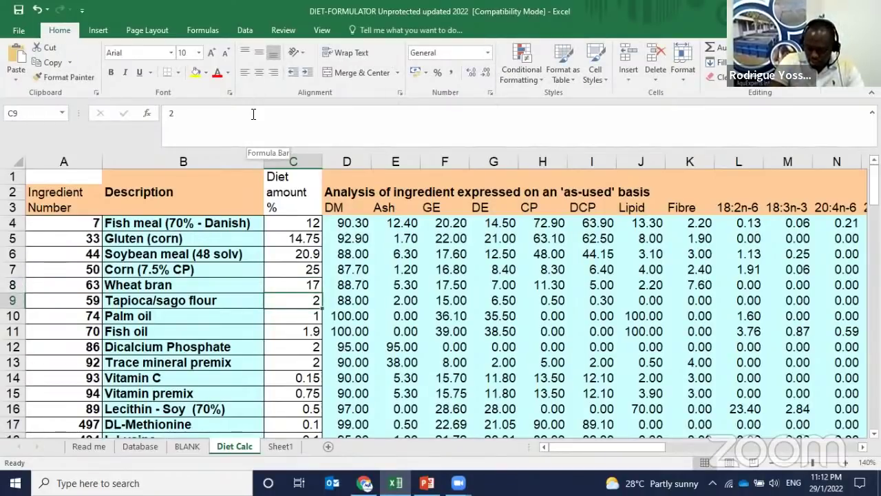
Review the diet amounts one by one from Tapioca/sago flour in C9 down to L-Lysine in C18
key(Return)
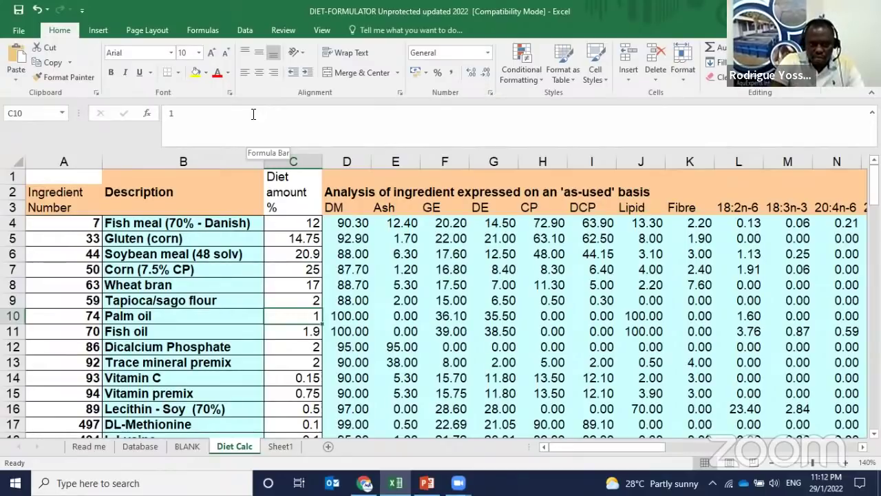
key(Return)
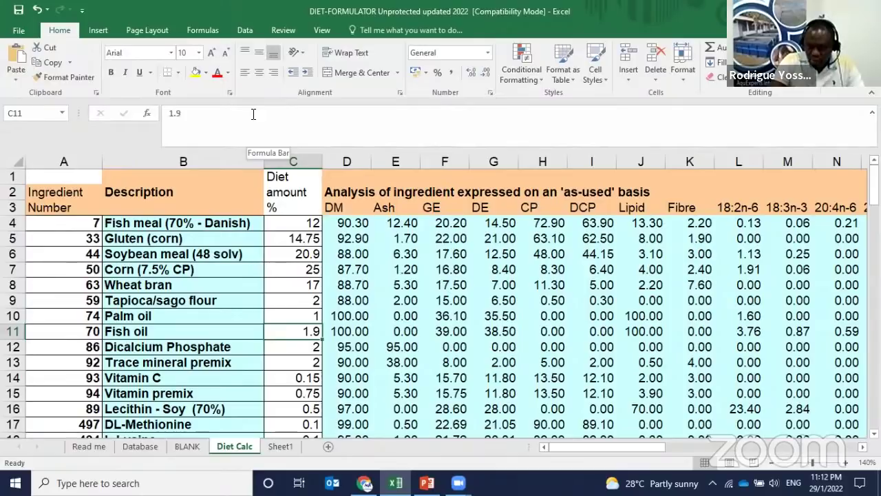
key(Return)
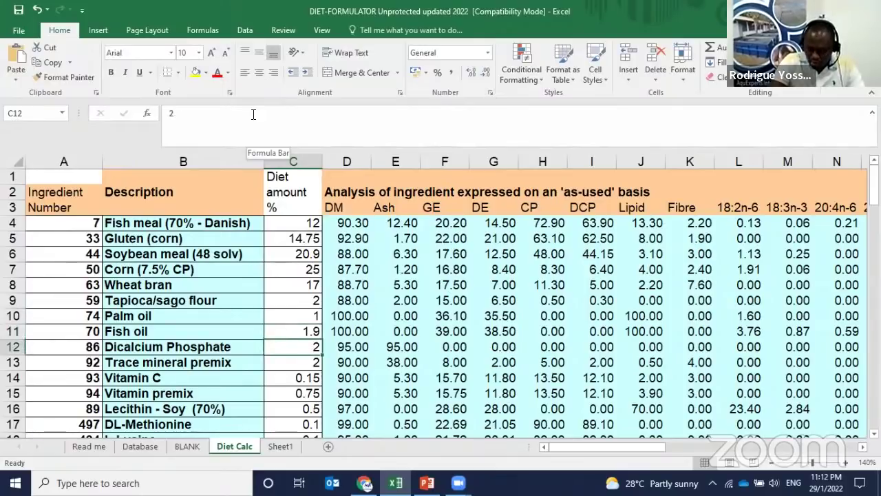
key(Return)
key(Return)
key(Return)
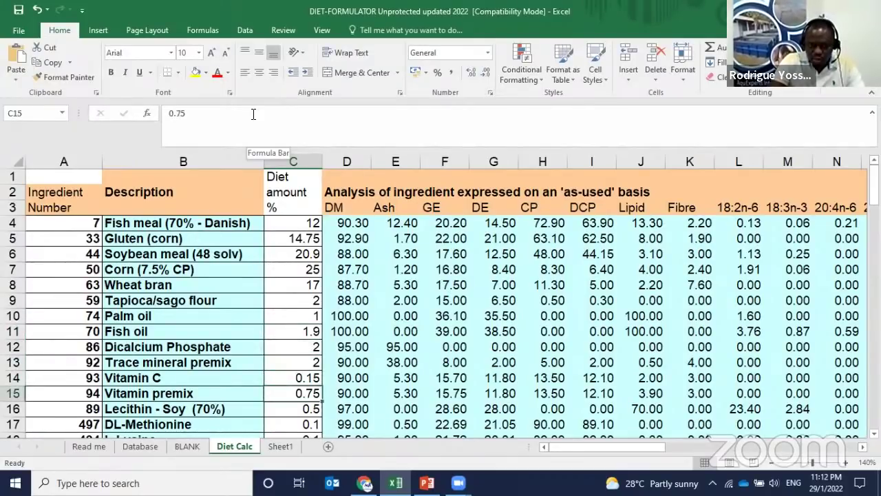
key(Up)
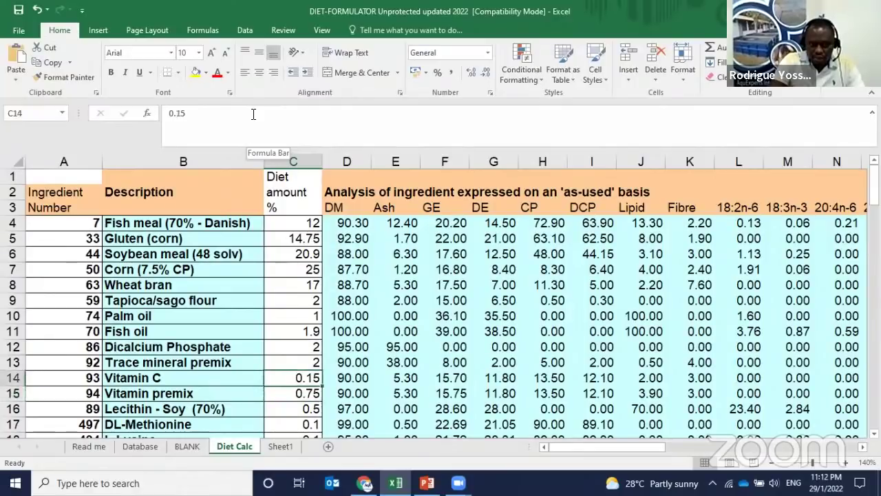
key(Down)
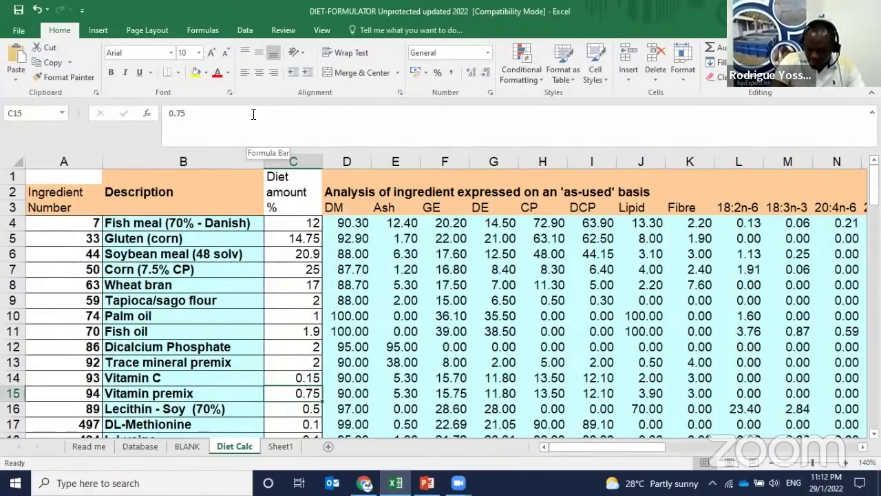
key(Down)
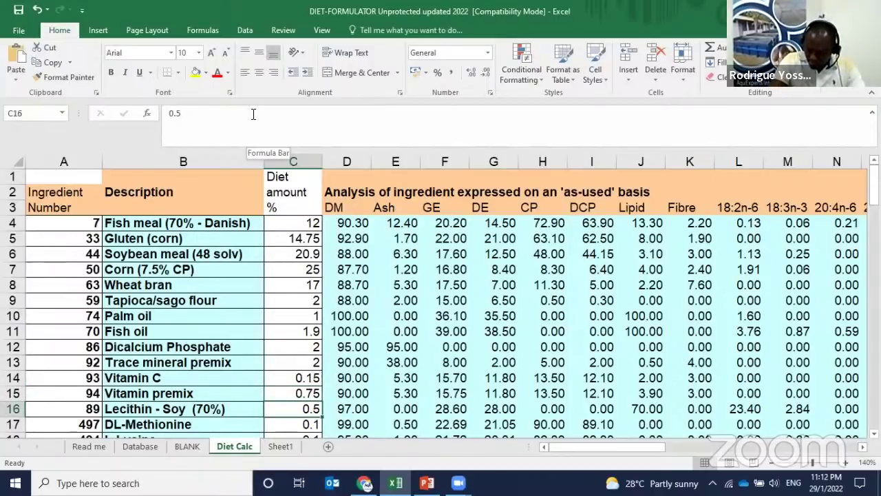
key(Down)
key(Down)
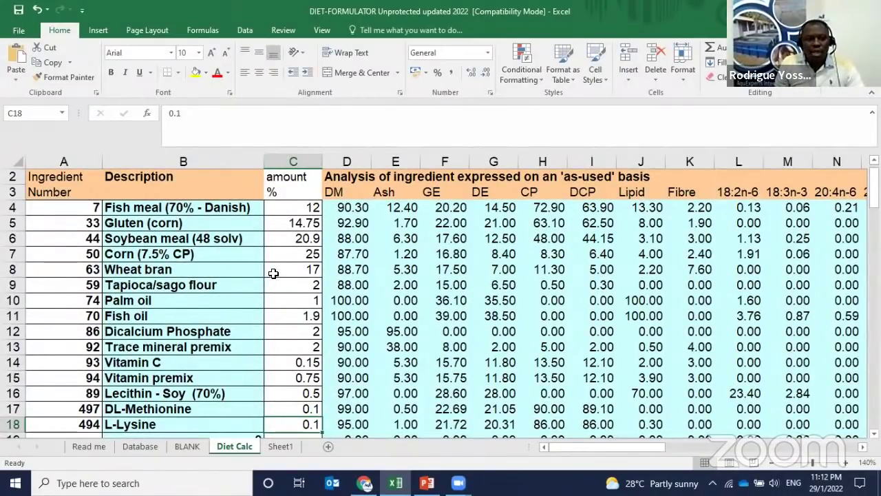
scroll(279, 269, up, 1)
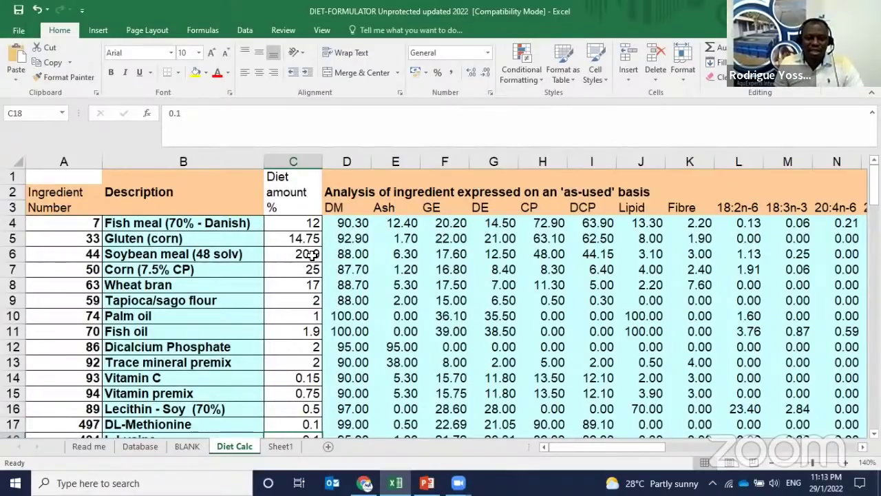
Check the diet TOTAL against the amounts of Soybean meal (48 solv), Gluten (corn) and Vitamin C
click(302, 252)
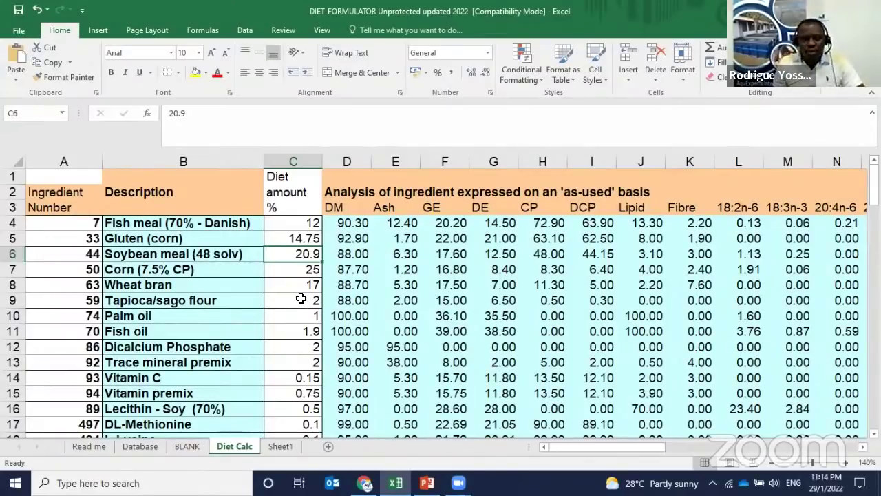
scroll(301, 298, down, 5)
scroll(299, 298, down, 5)
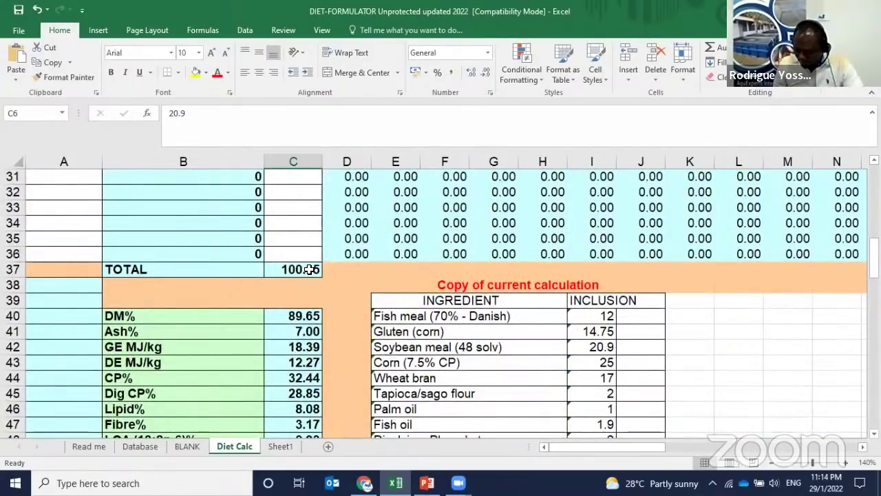
scroll(311, 269, up, 10)
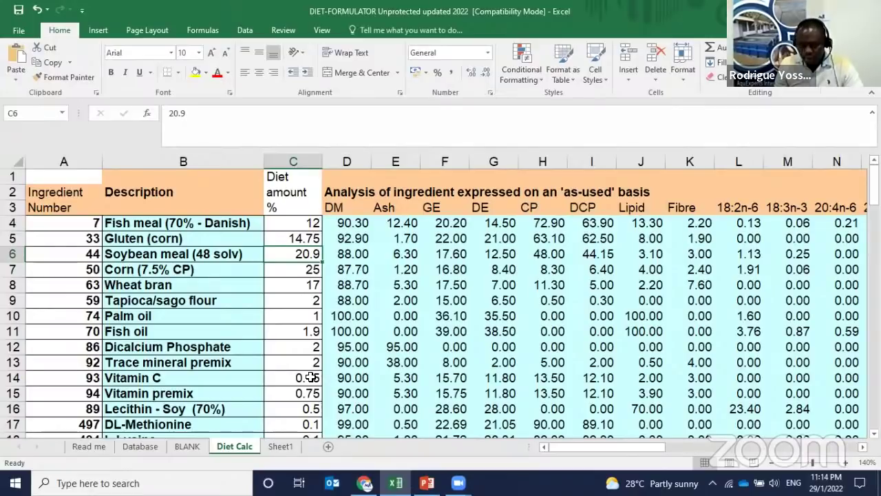
click(311, 236)
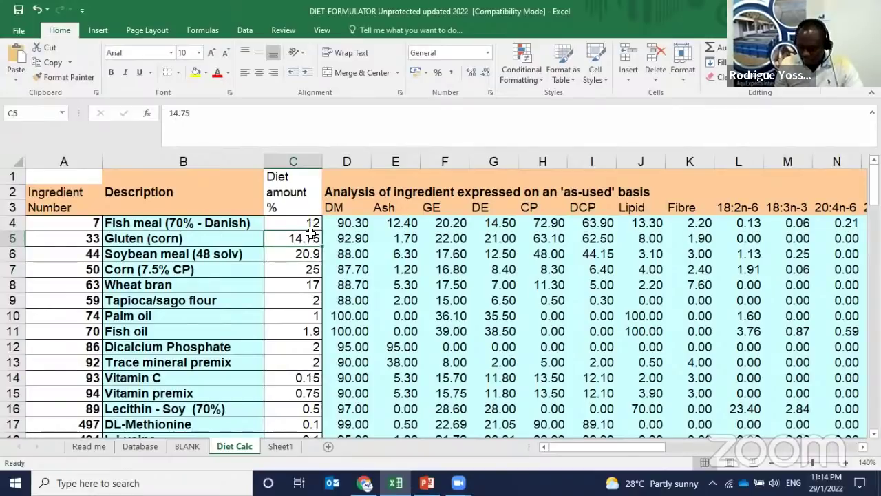
scroll(306, 241, down, 5)
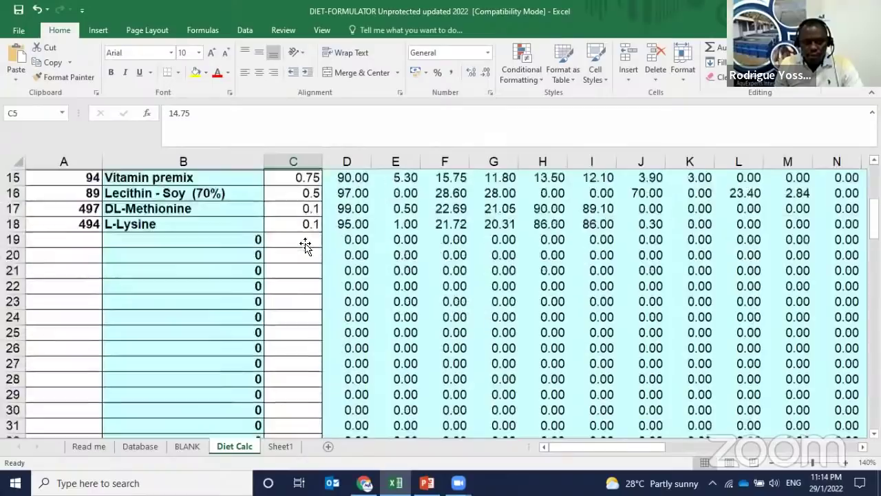
scroll(304, 244, down, 5)
scroll(305, 242, up, 10)
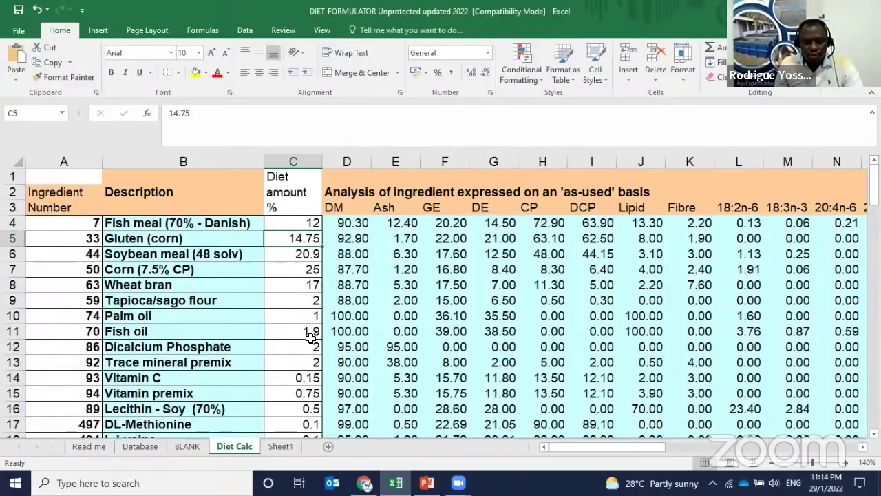
click(314, 378)
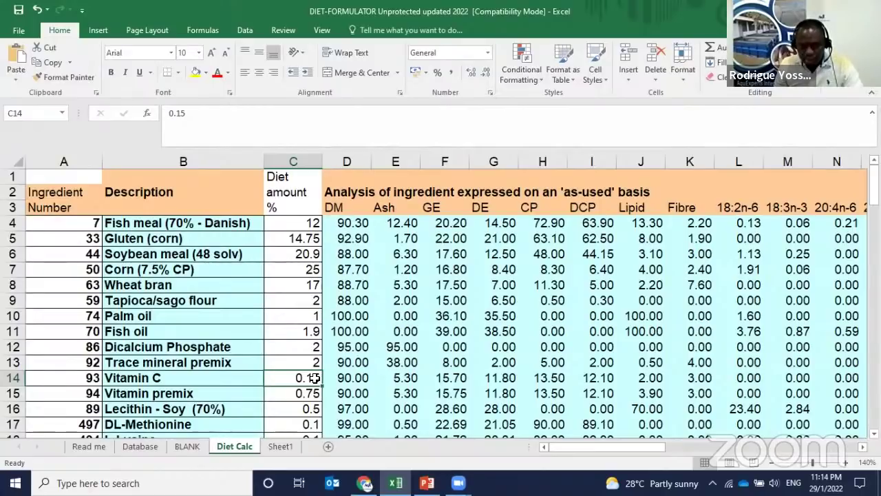
Reduce the diet amount of Gluten (corn) in C5 by 0.15 with the formula =14.75-0.15
click(311, 238)
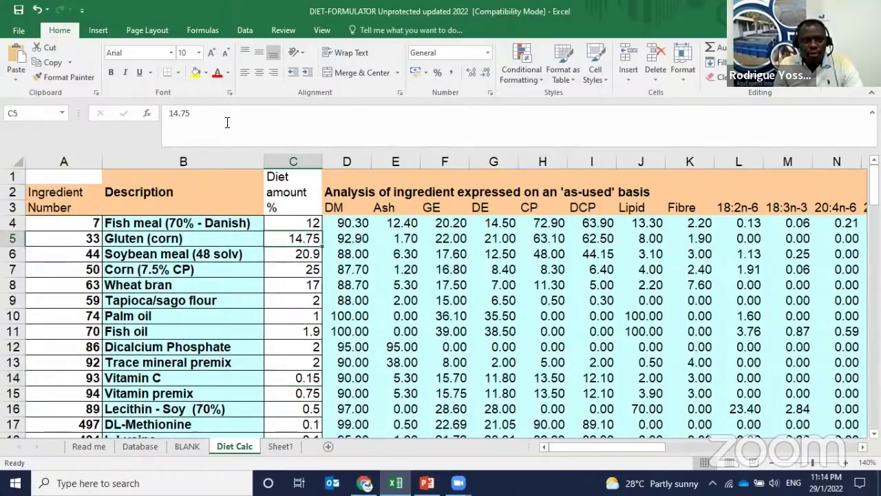
click(170, 117)
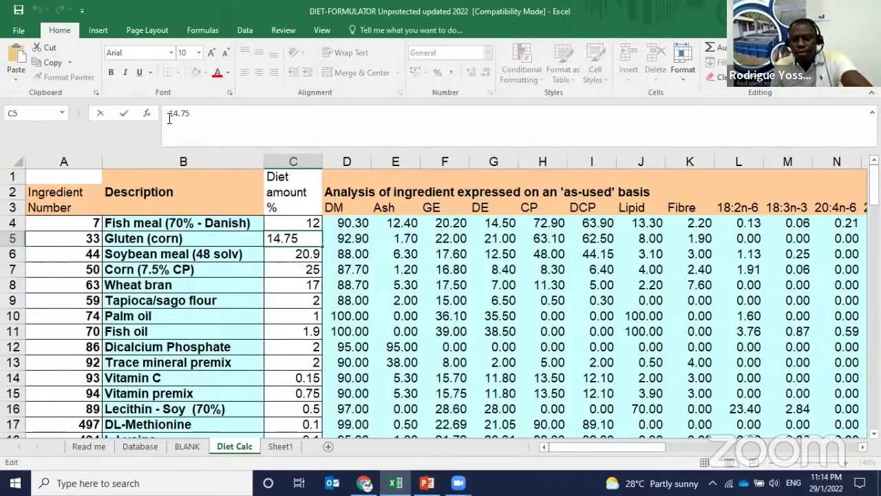
text(-)
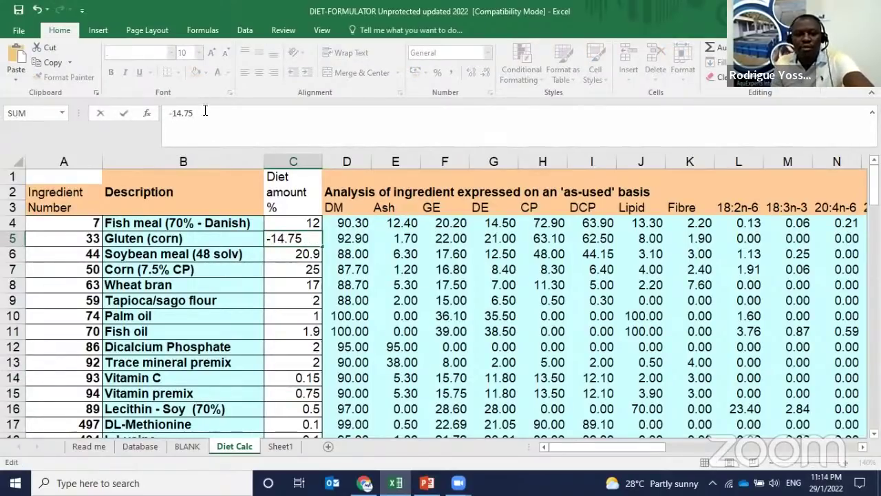
text(-)
text(0)
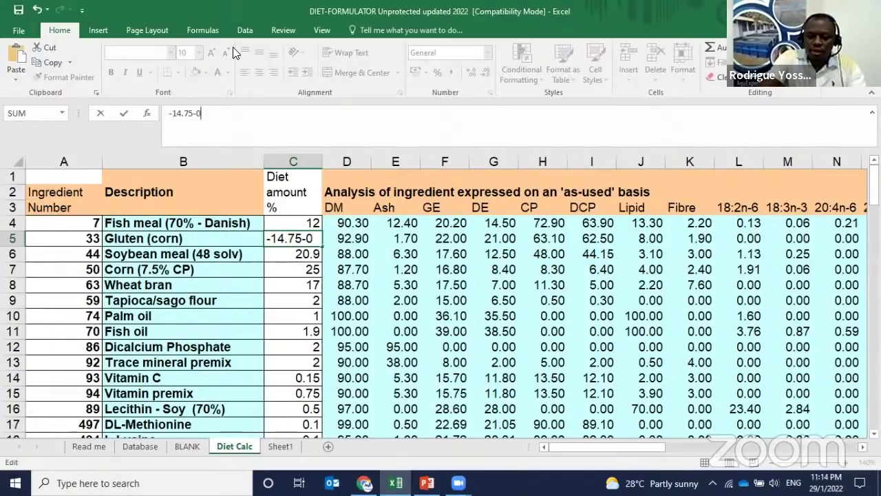
text(.15)
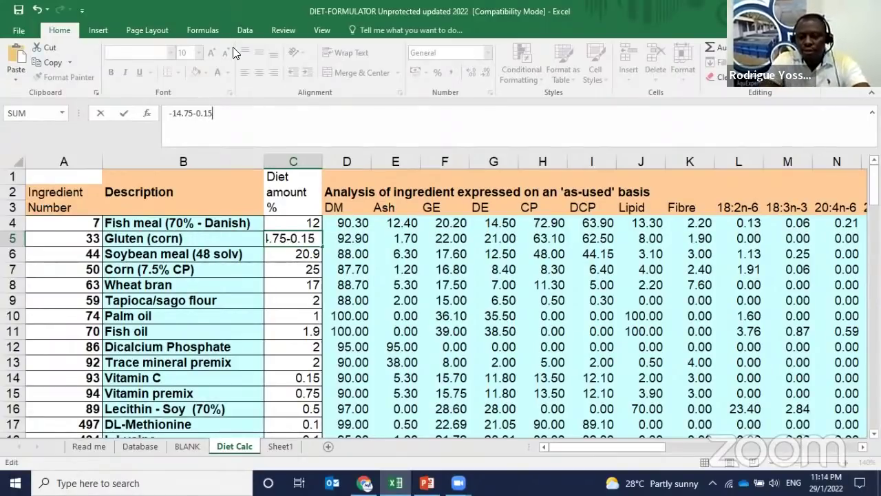
key(Return)
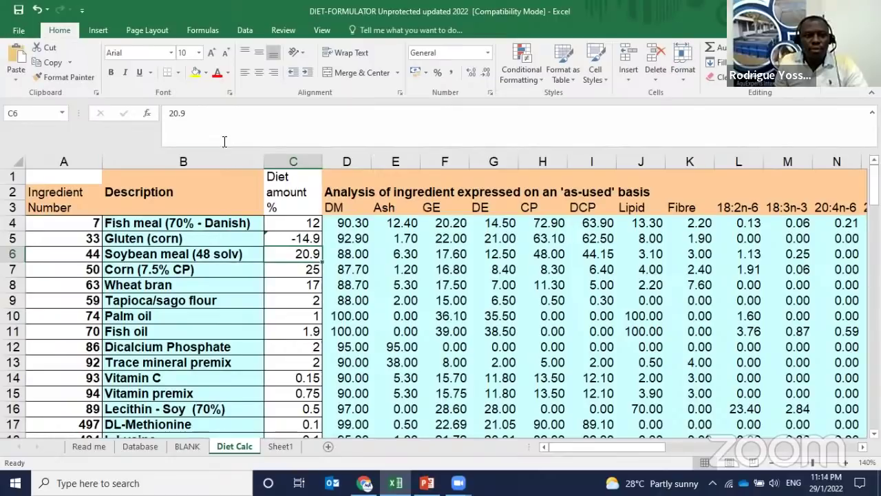
click(313, 239)
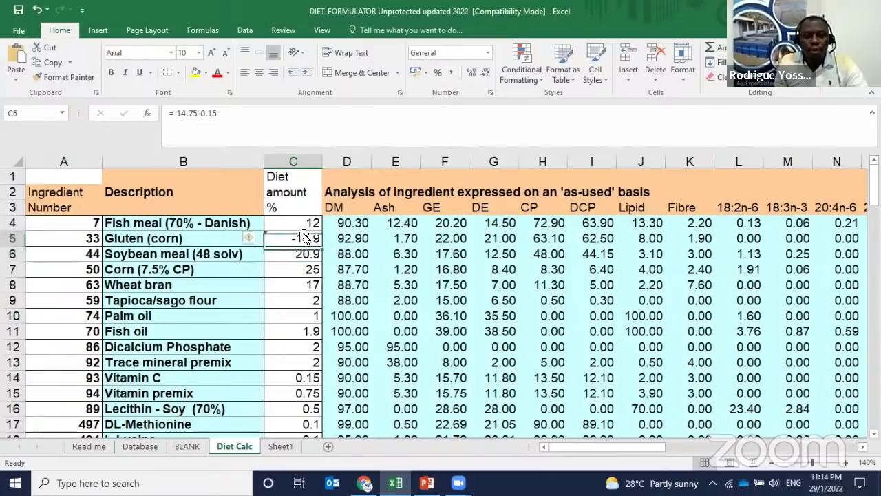
click(178, 115)
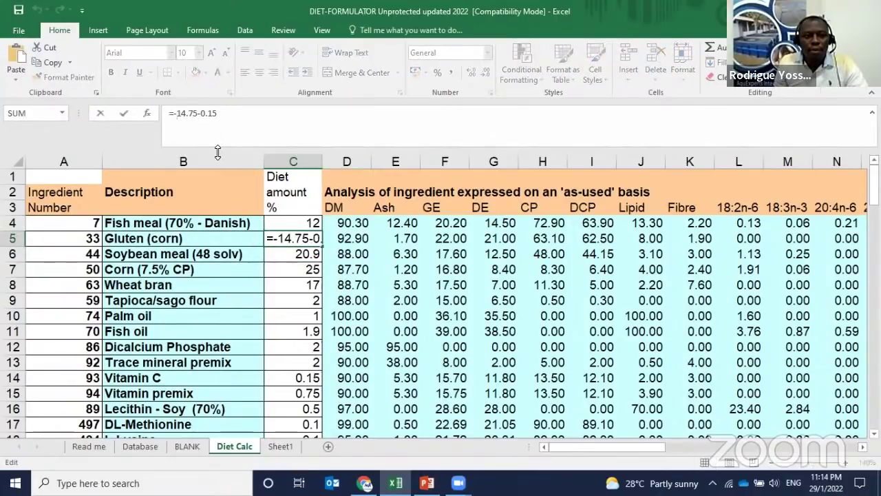
key(BackSpace)
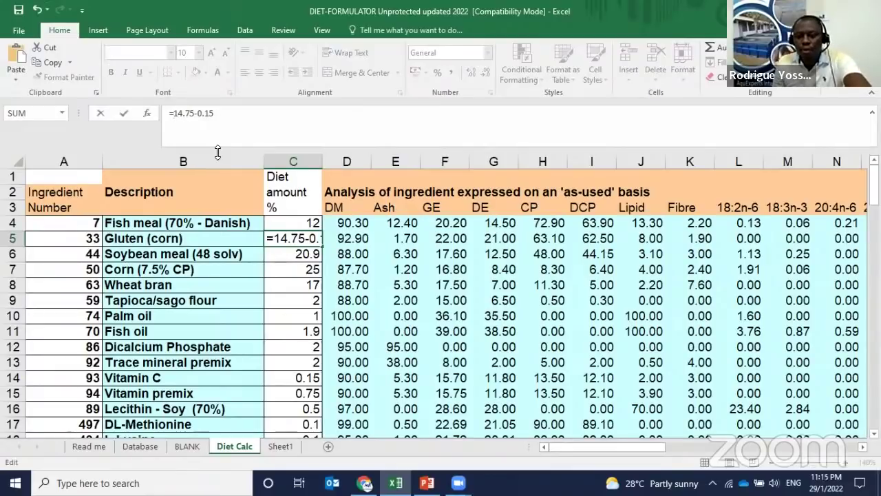
key(Return)
Review the diet's TOTAL, CP%, Lipid% and COST/kg below the ingredient list, and return to the diet amounts
scroll(314, 308, down, 5)
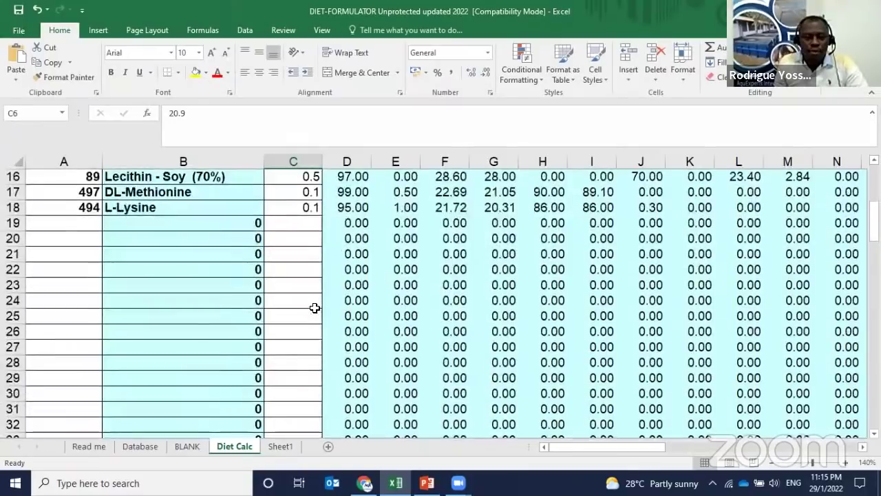
scroll(314, 308, down, 5)
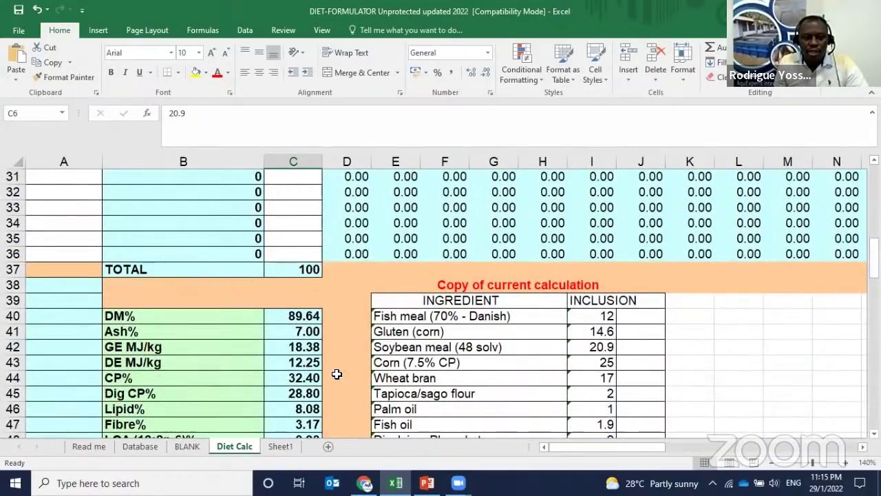
click(300, 376)
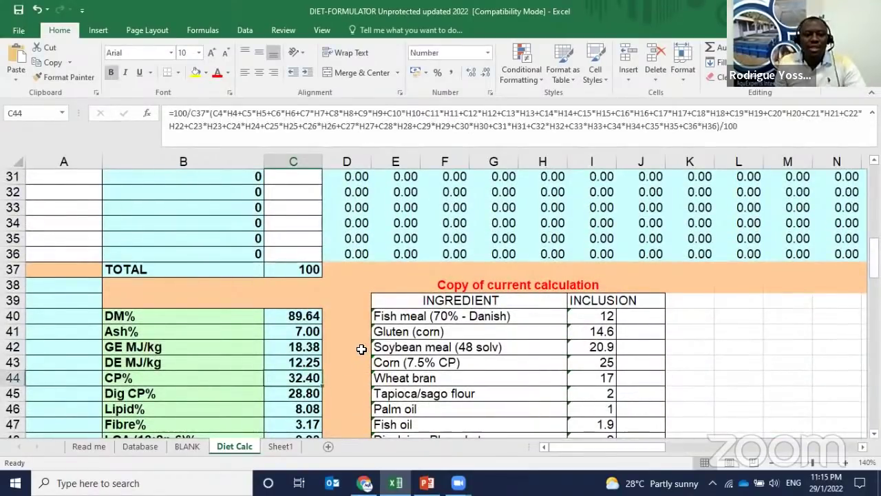
click(295, 411)
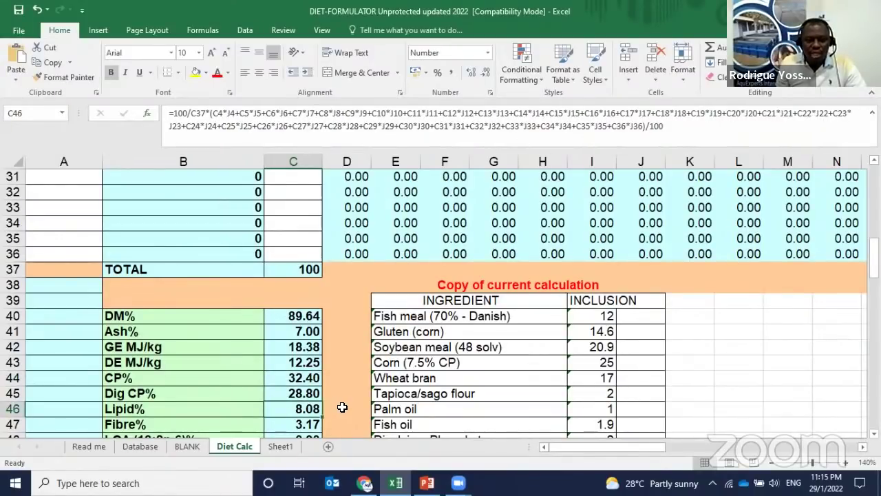
drag(872, 254, 852, 332)
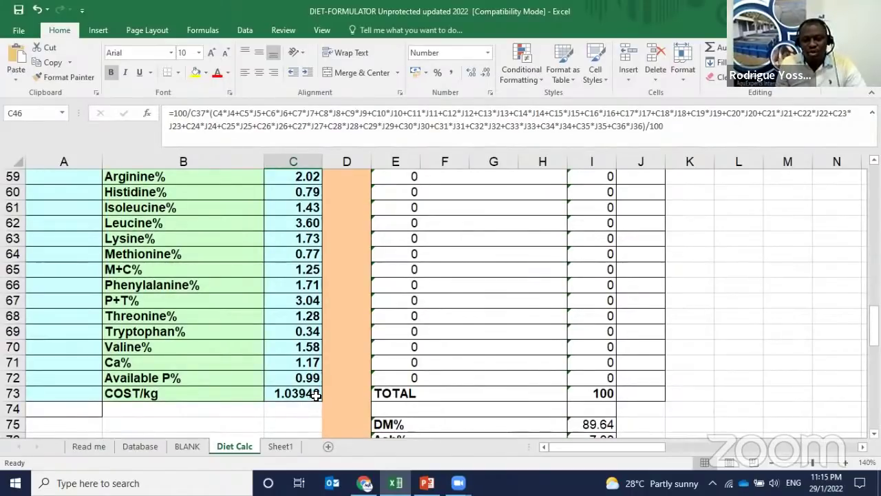
scroll(307, 348, up, 14)
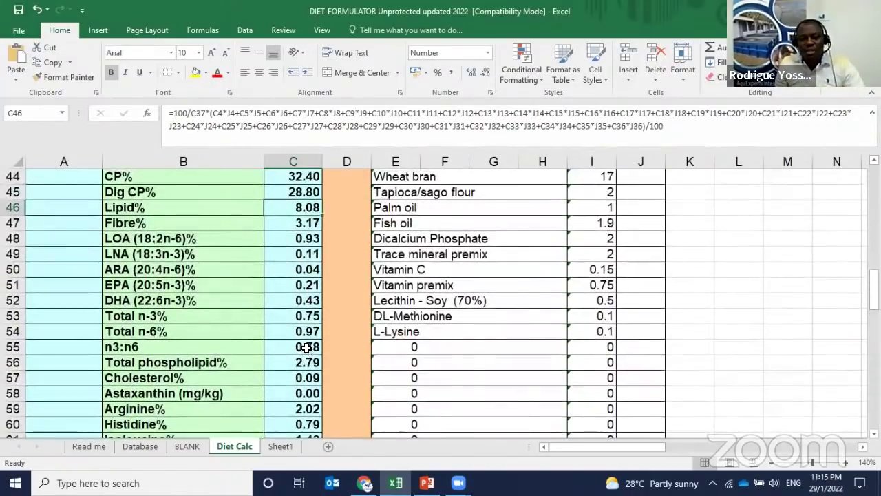
scroll(306, 347, up, 6)
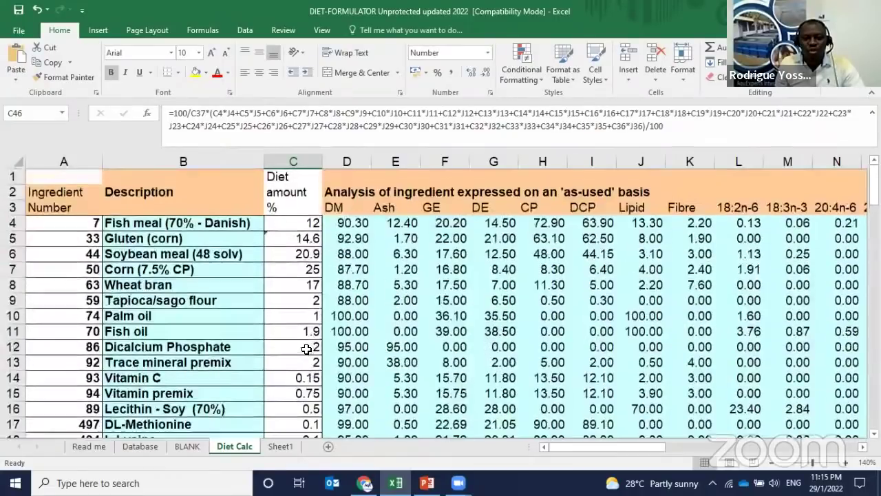
Copy the current calculation block E39:I109 from Diet Calc into a new sheet at A1 as values only, and look over the pasted list
scroll(306, 348, down, 10)
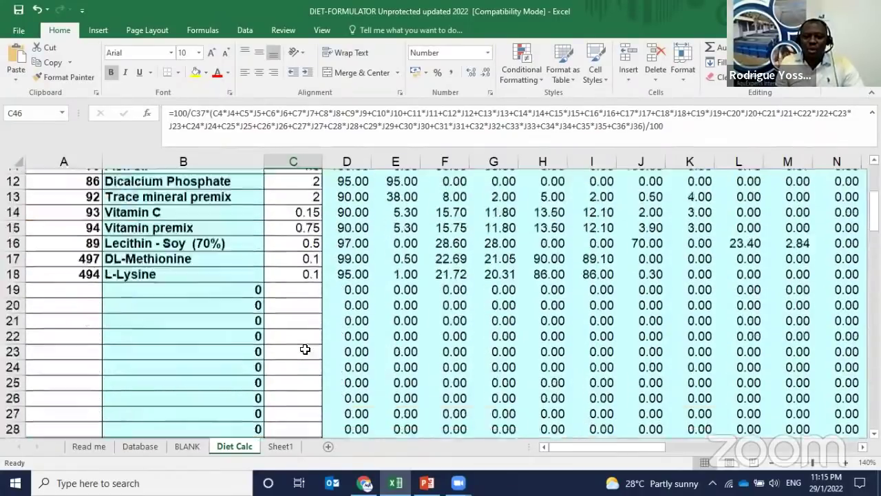
drag(396, 300, 586, 410)
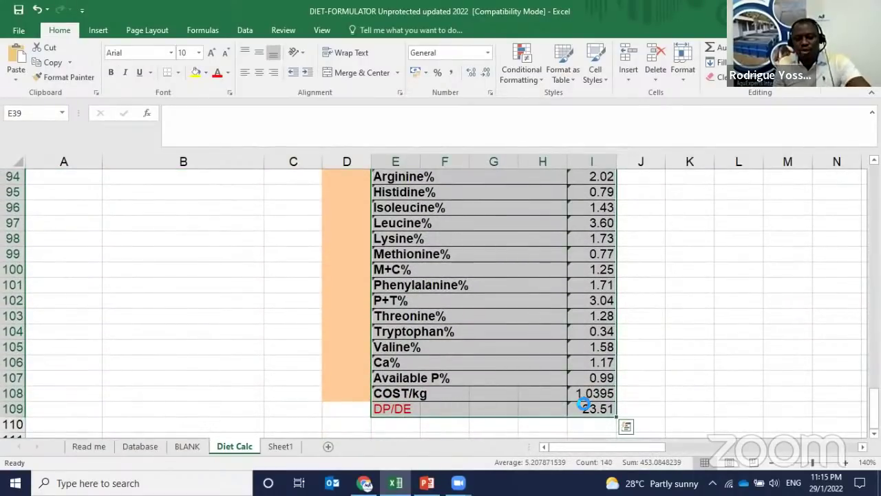
key(ctrl+c)
click(328, 445)
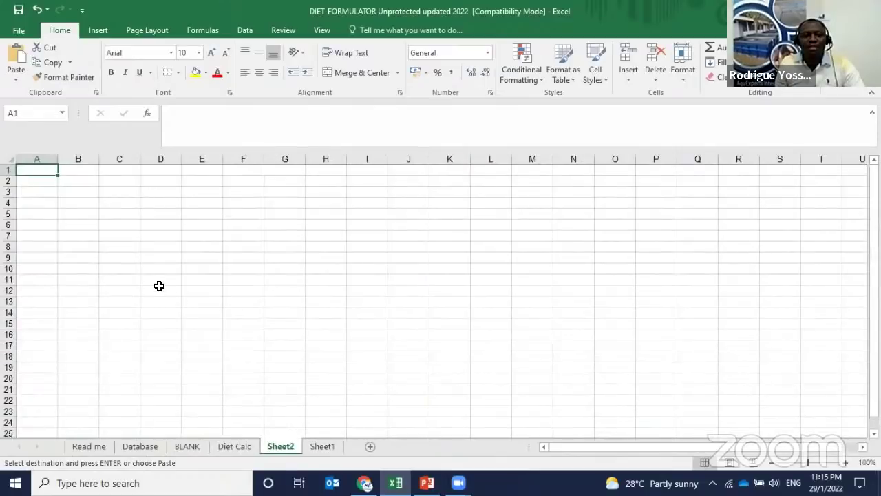
right_click(42, 170)
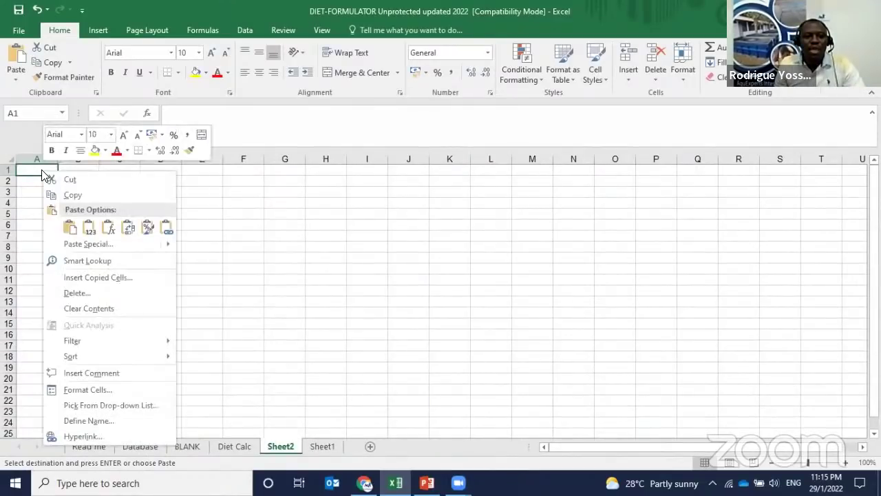
click(89, 229)
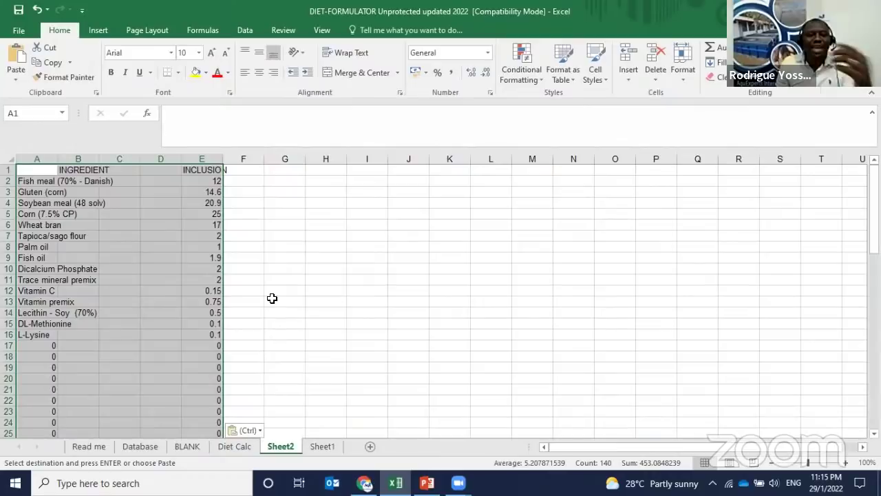
scroll(272, 298, down, 16)
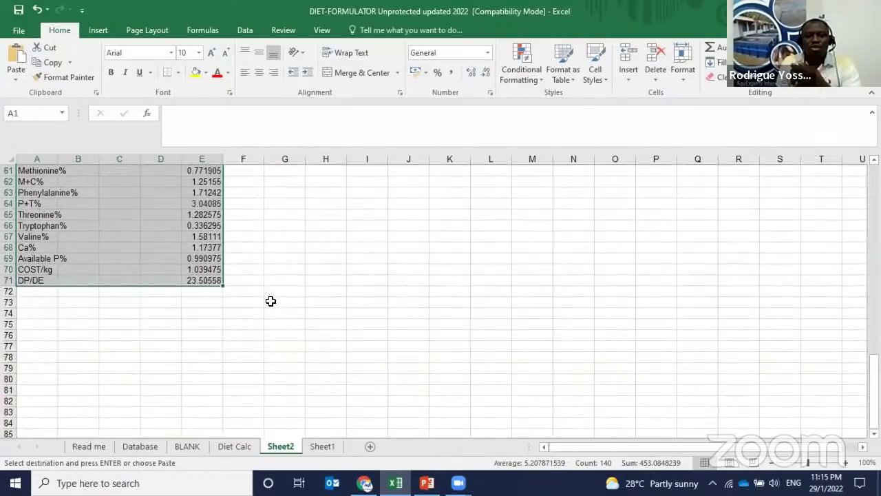
scroll(270, 301, up, 16)
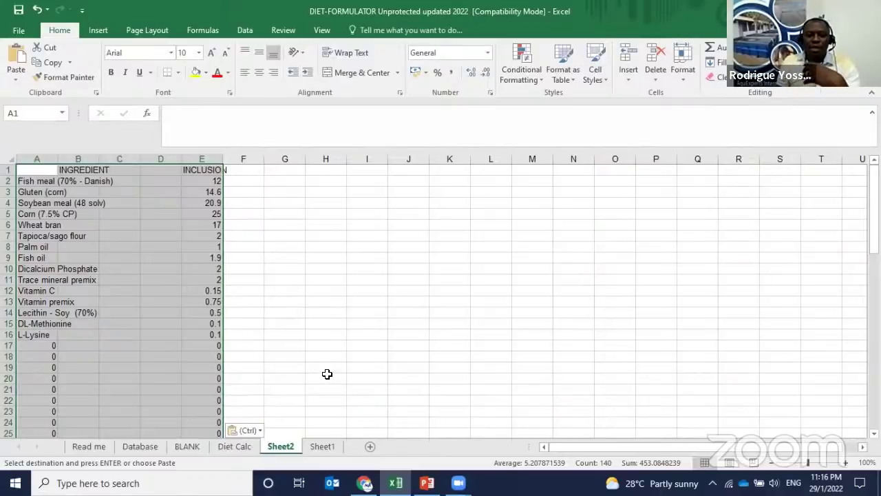
Switch to PowerPoint to check the practical example's requirements for the 50 - 200 g pre-growout stage, and return to the Excel workbook
click(426, 482)
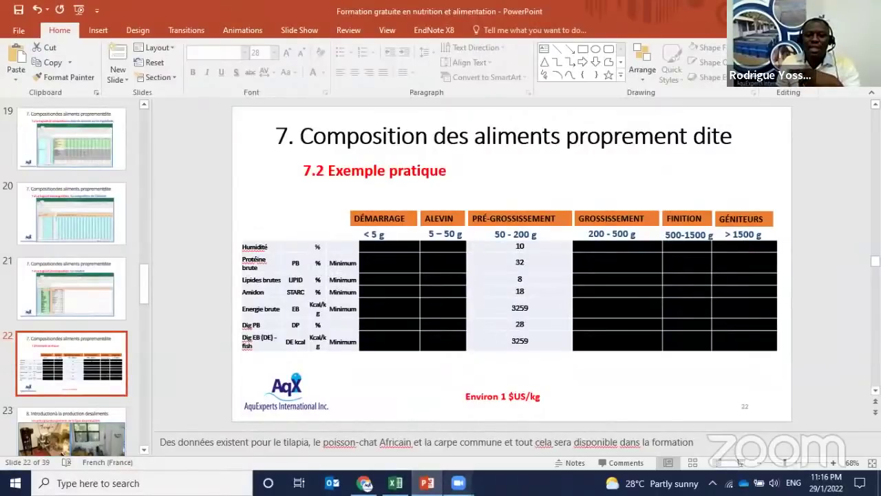
mouse_move(427, 483)
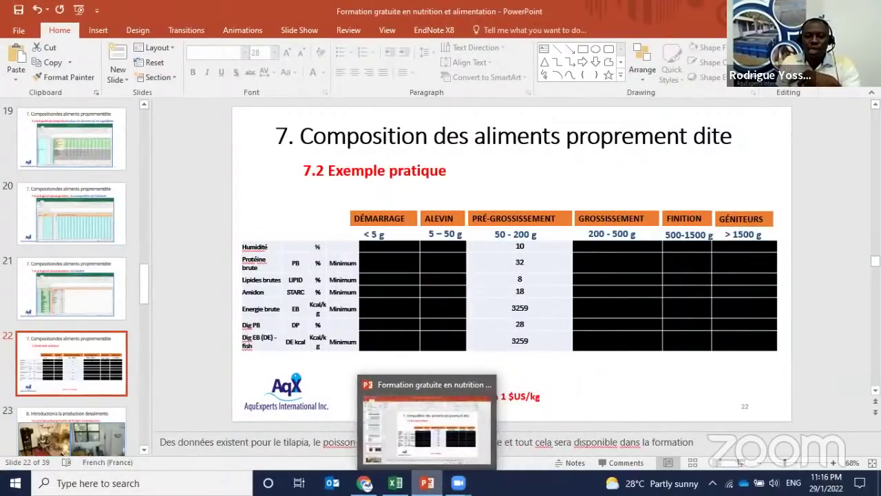
click(395, 483)
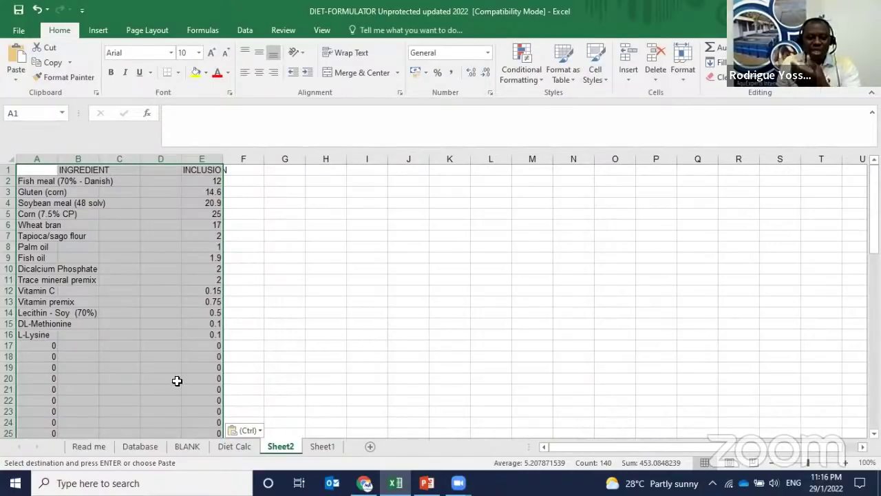
Review the Database sheet's ingredient codes and descriptions from the first row into the soybean meal entries, and its COST/kg column
click(137, 448)
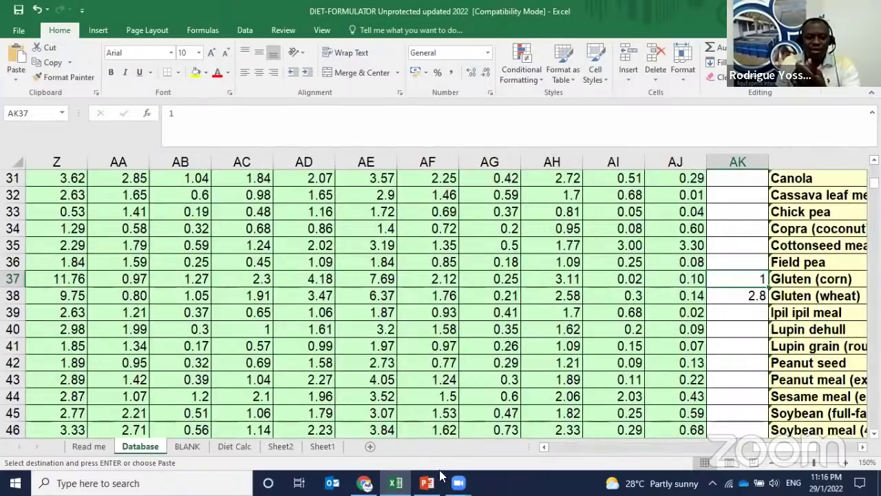
drag(793, 452, 551, 449)
scroll(599, 367, up, 10)
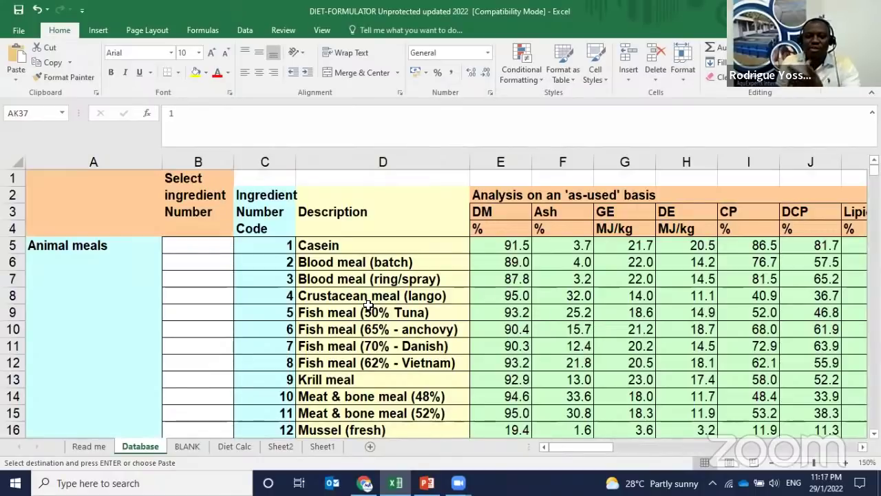
scroll(364, 334, down, 20)
scroll(365, 333, down, 20)
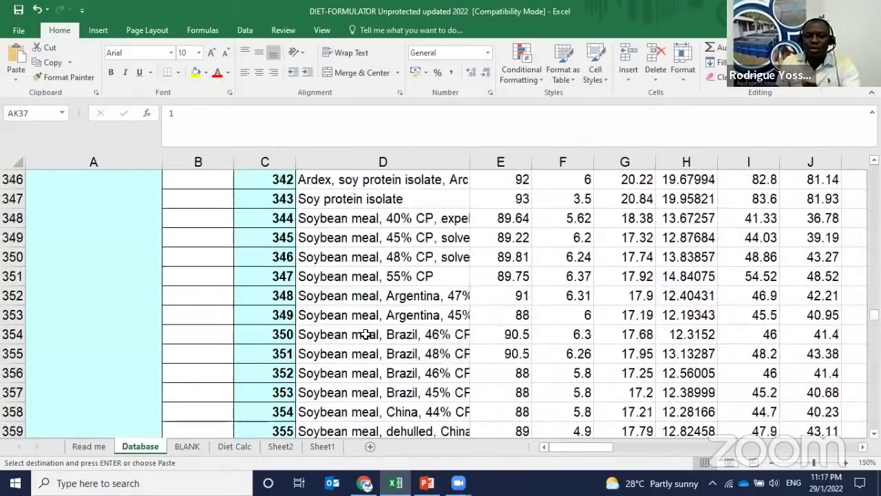
scroll(364, 334, up, 20)
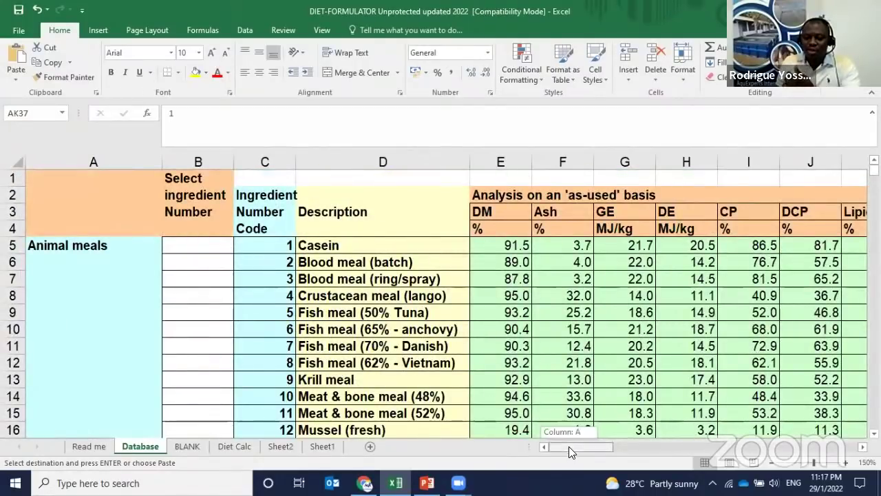
drag(569, 446, 781, 468)
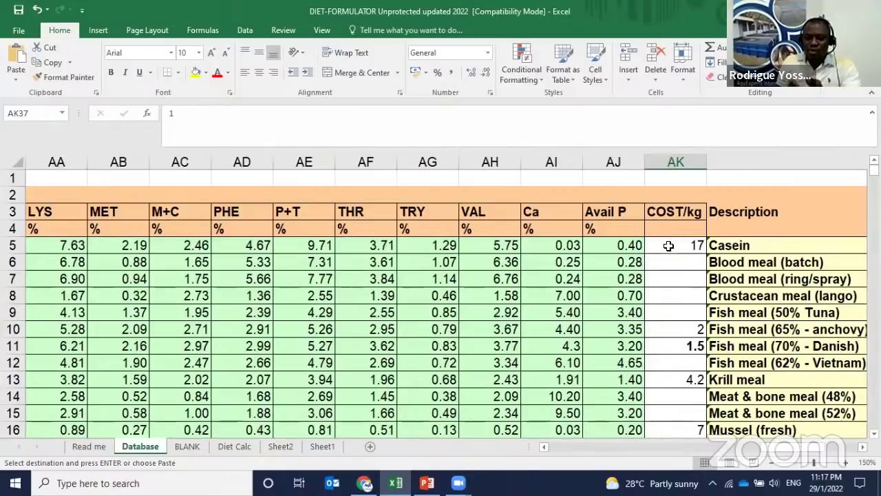
Review the Diet Calc sheet from the ingredient amounts down to the TOTAL and the nutrient results beside the copy of the current calculation
click(235, 447)
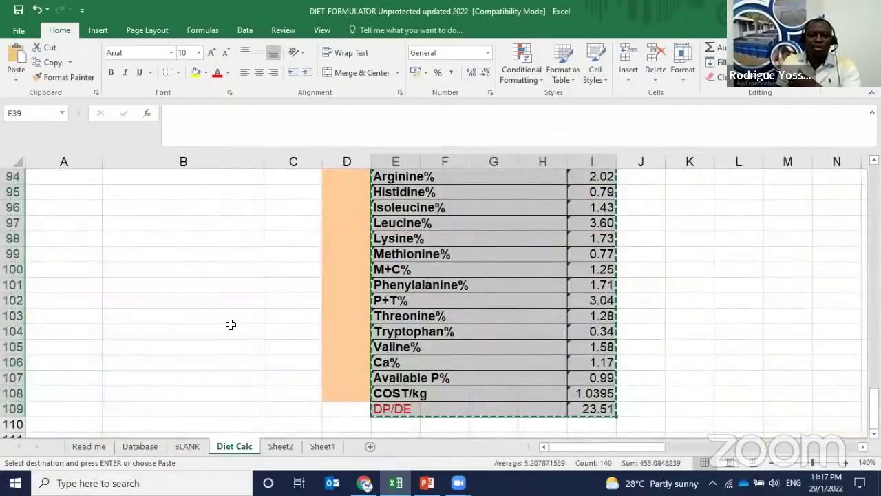
scroll(230, 324, up, 20)
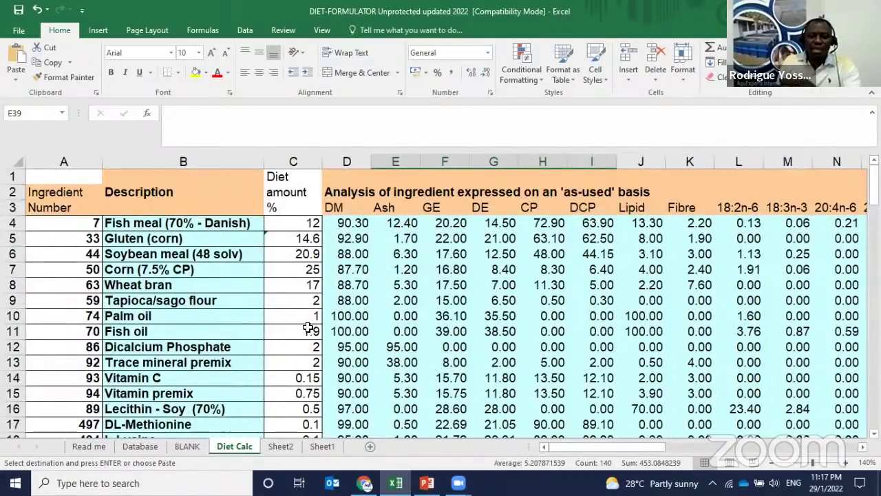
scroll(308, 327, down, 9)
scroll(308, 327, up, 4)
scroll(307, 325, down, 10)
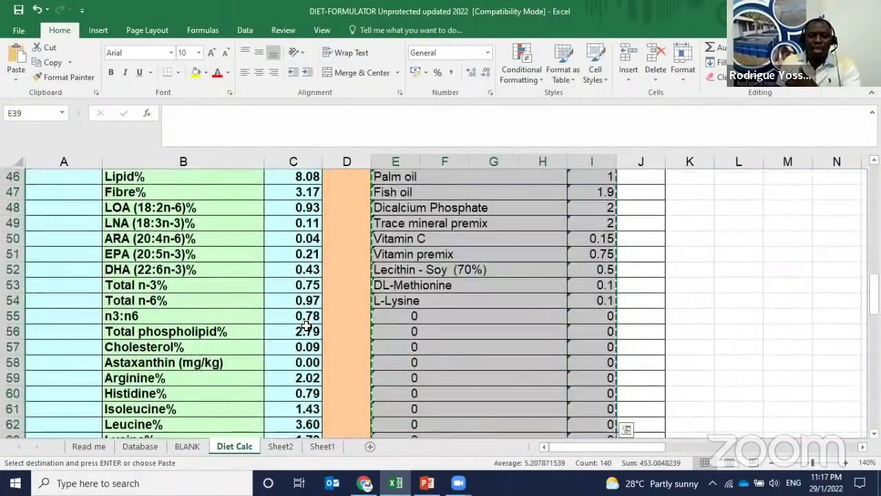
scroll(306, 324, up, 5)
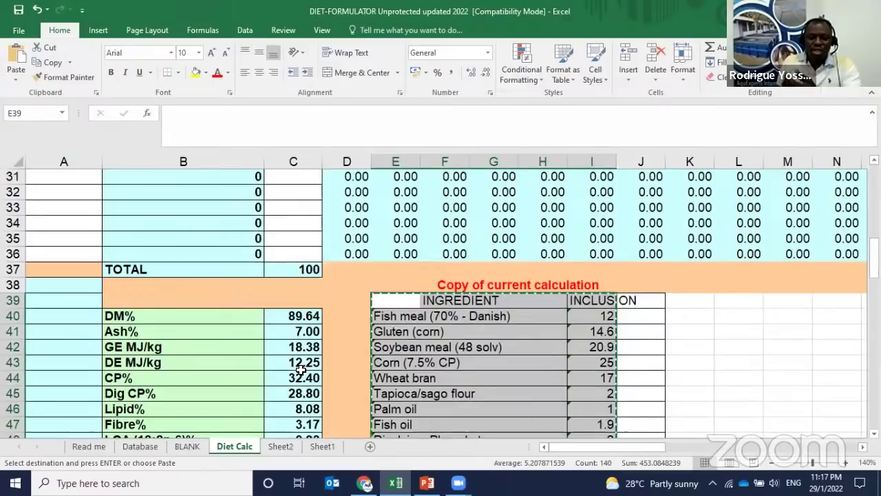
Check Sheet1 and reopen the copied calculation on Sheet2
key(ctrl+v)
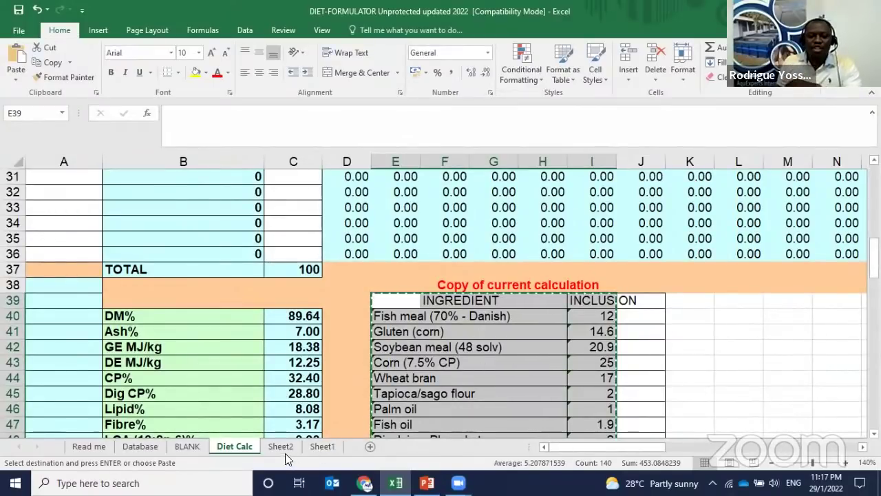
click(335, 445)
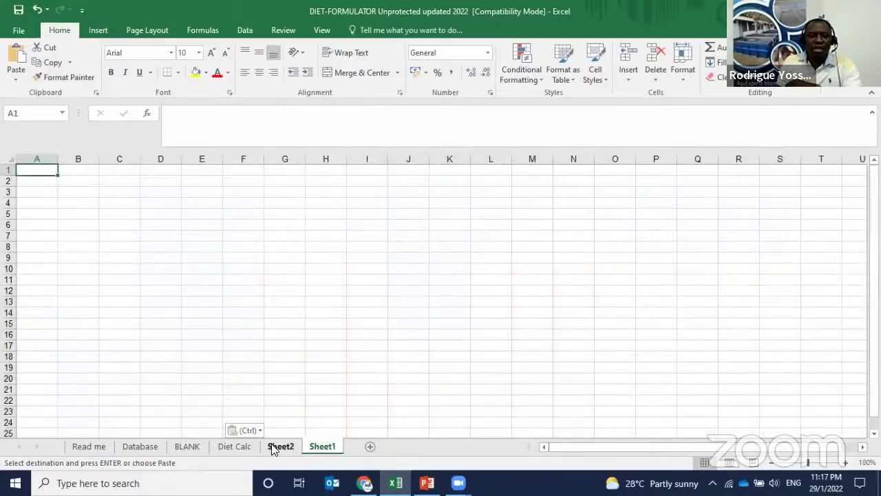
click(278, 447)
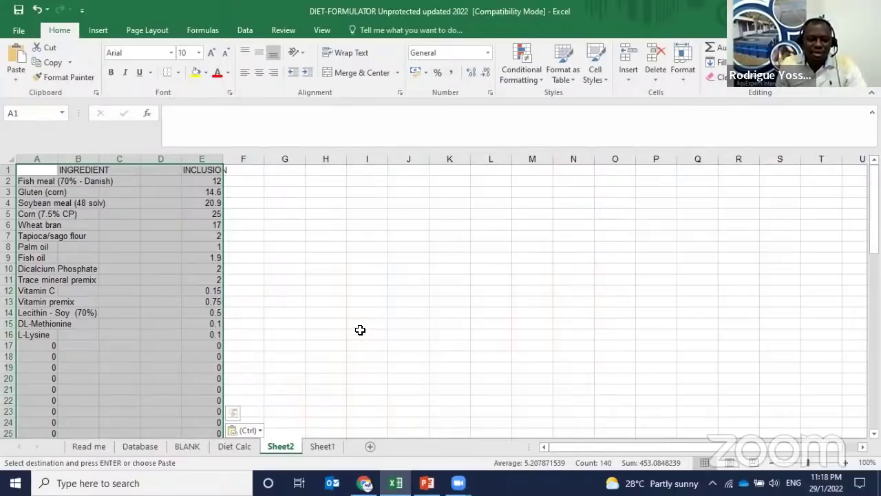
Return to the Database sheet and view its ingredient codes and descriptions in the first columns
click(135, 446)
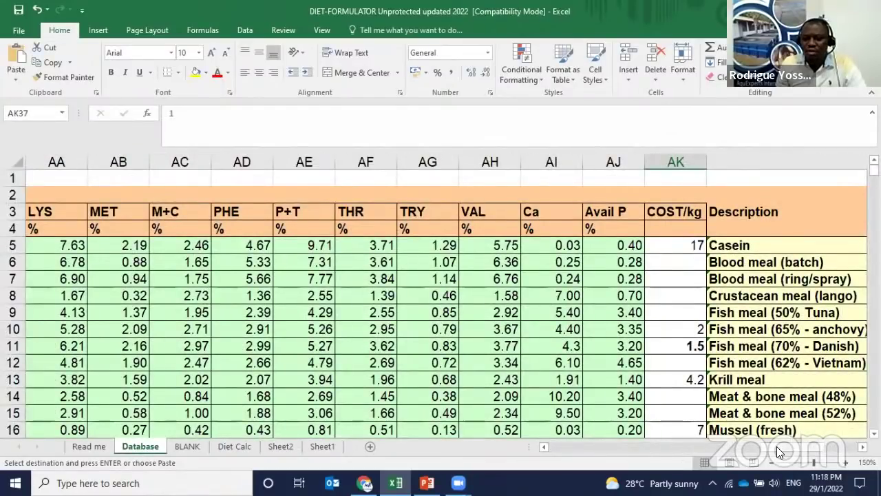
drag(812, 446, 551, 444)
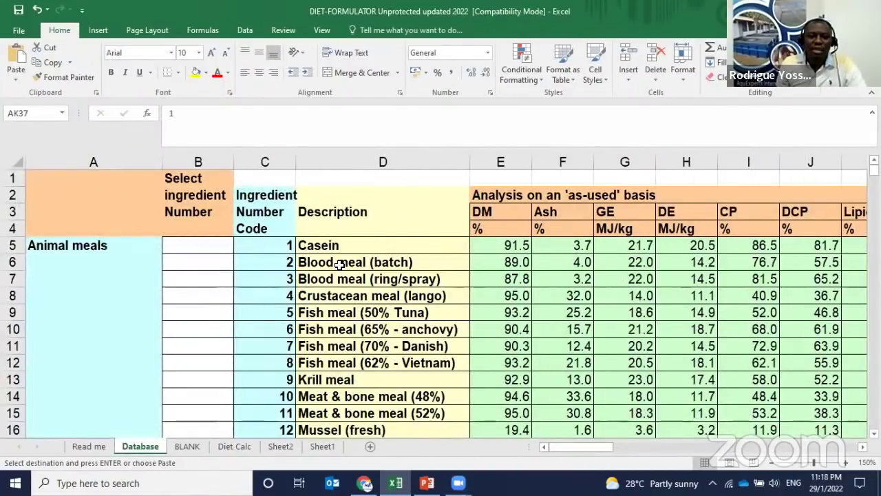